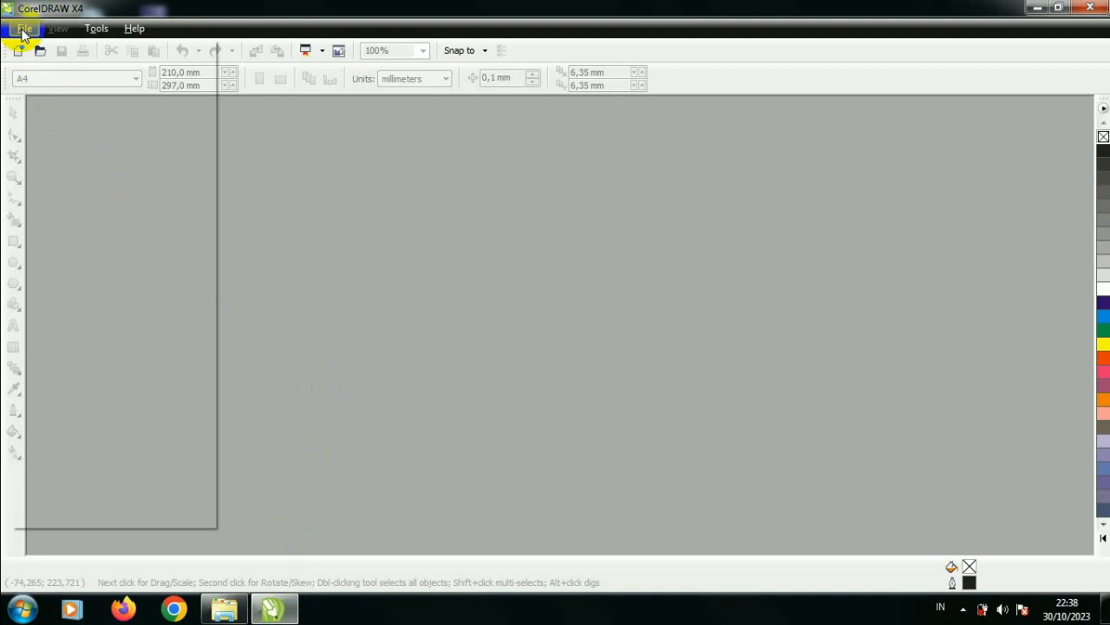
Step: Create a new drawing with an A3 page size and centimeters as the units
{"action": "left_click", "coordinate": [50, 44]}
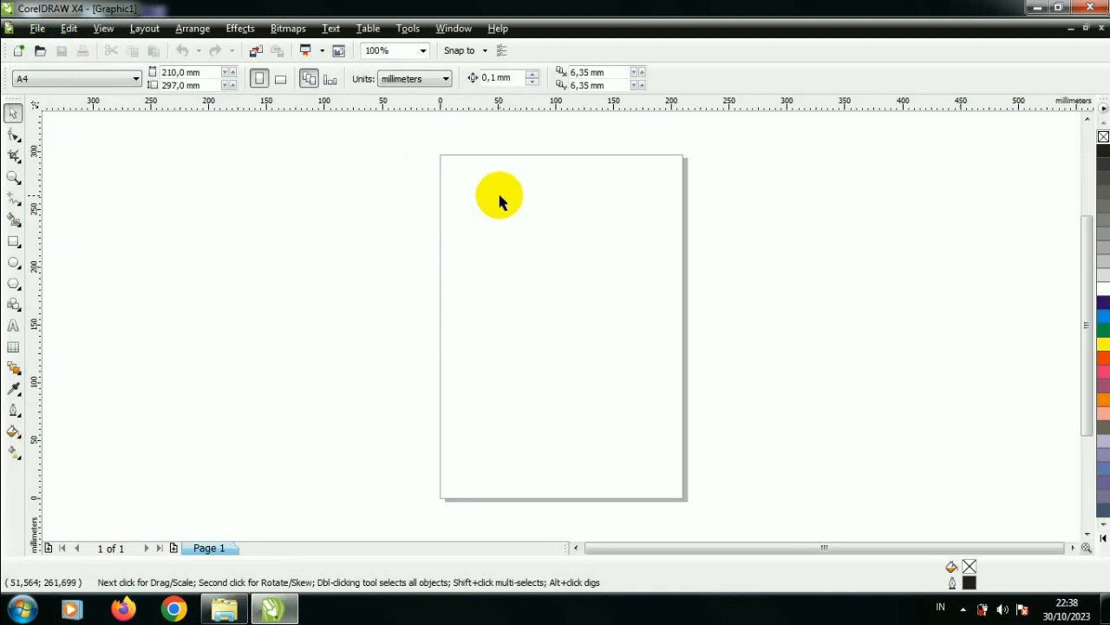
{"action": "left_click", "coordinate": [435, 78]}
{"action": "left_click", "coordinate": [447, 202]}
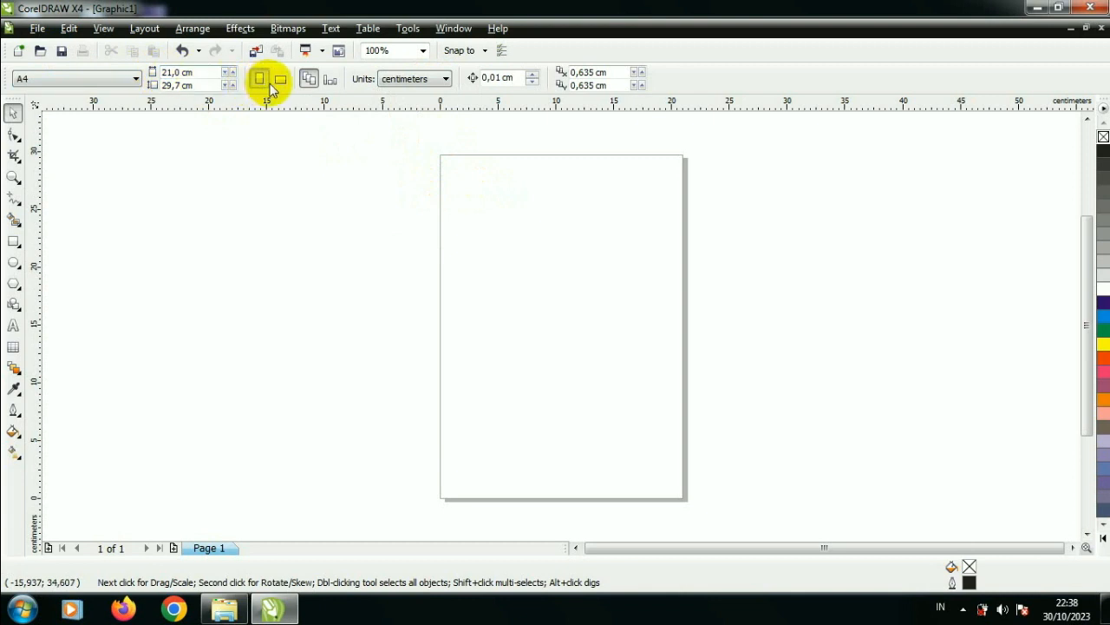
{"action": "left_click", "coordinate": [136, 78]}
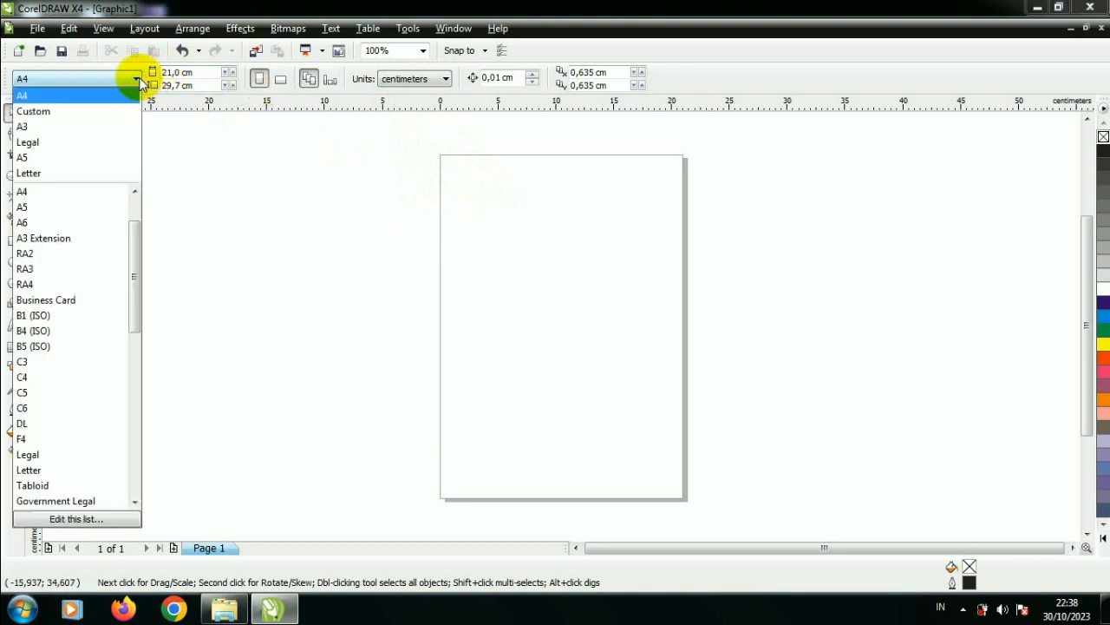
{"action": "left_click", "coordinate": [127, 128]}
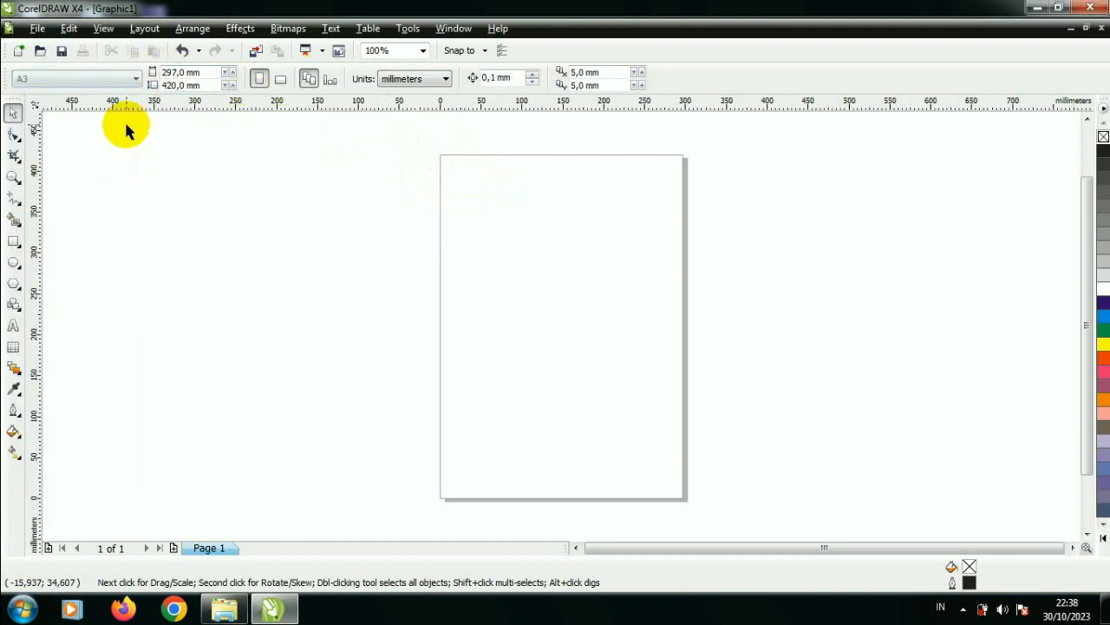
{"action": "left_click", "coordinate": [400, 78]}
{"action": "left_click", "coordinate": [417, 199]}
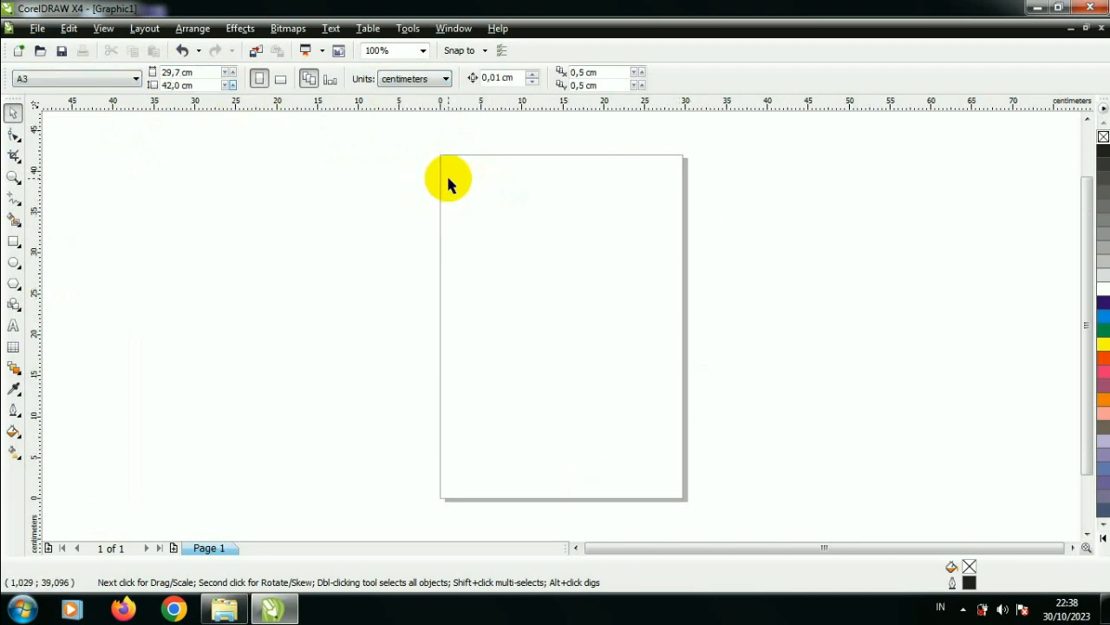
Step: Add a page-sized rectangle framing the portrait A3 page
{"action": "double_click", "coordinate": [17, 244]}
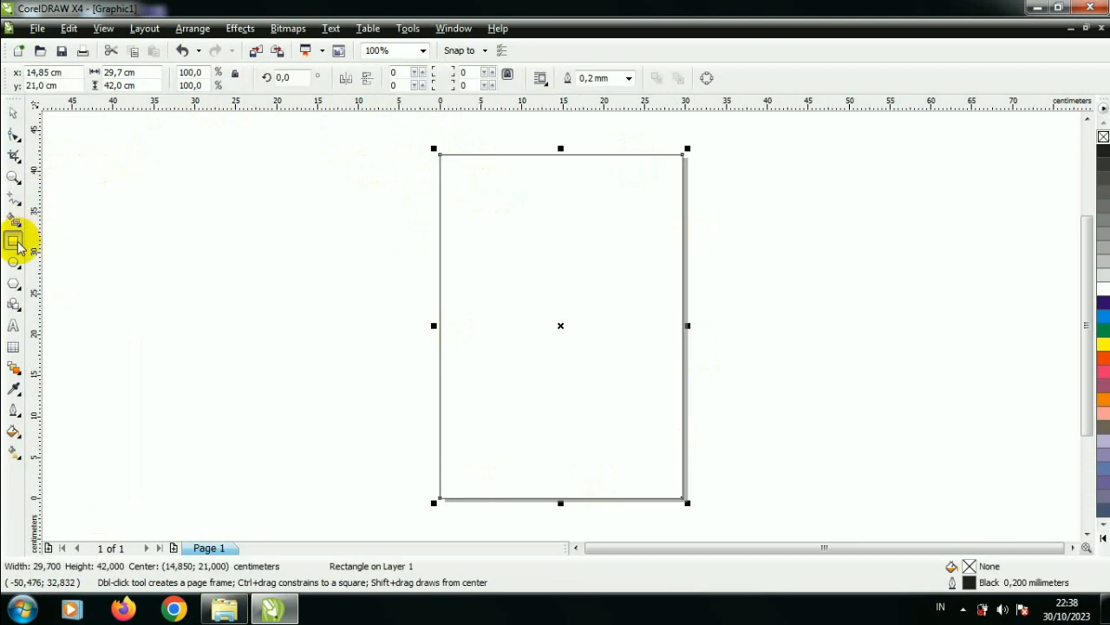
{"action": "left_click", "coordinate": [13, 112]}
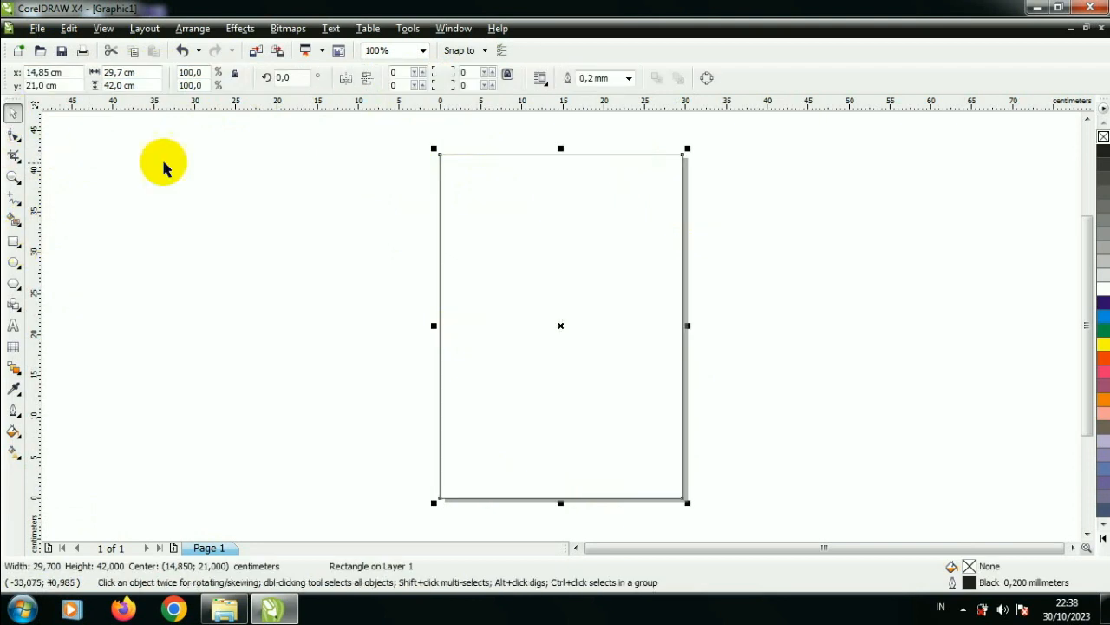
{"action": "left_click", "coordinate": [172, 167]}
Step: Switch the page to landscape and delete the portrait page-frame rectangle
{"action": "left_click", "coordinate": [283, 80]}
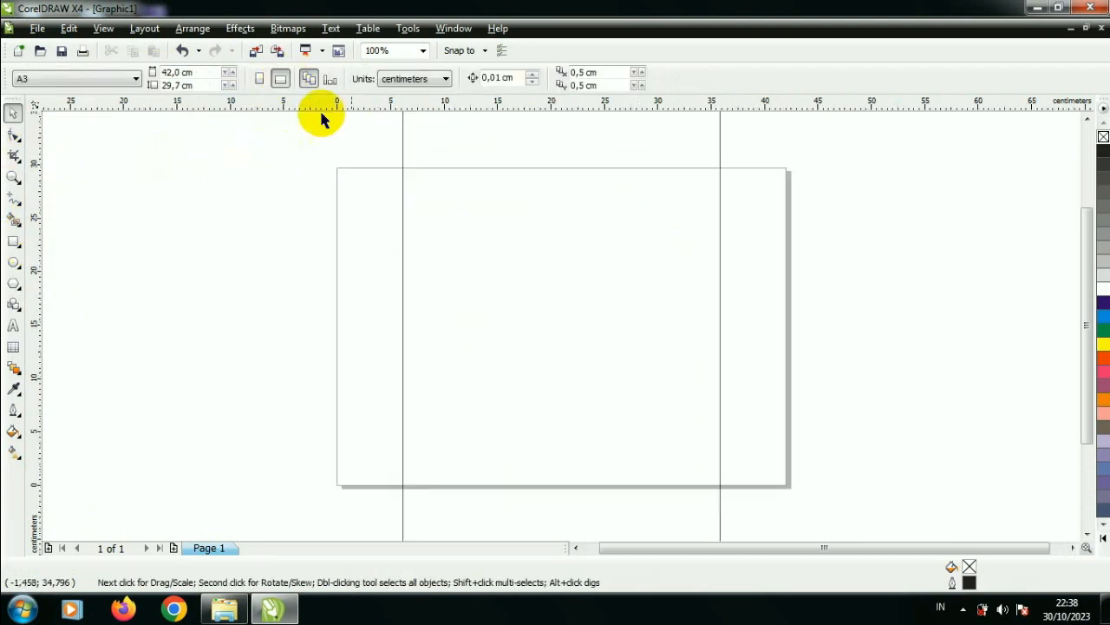
{"action": "left_click", "coordinate": [487, 227]}
{"action": "key", "text": "Delete"}
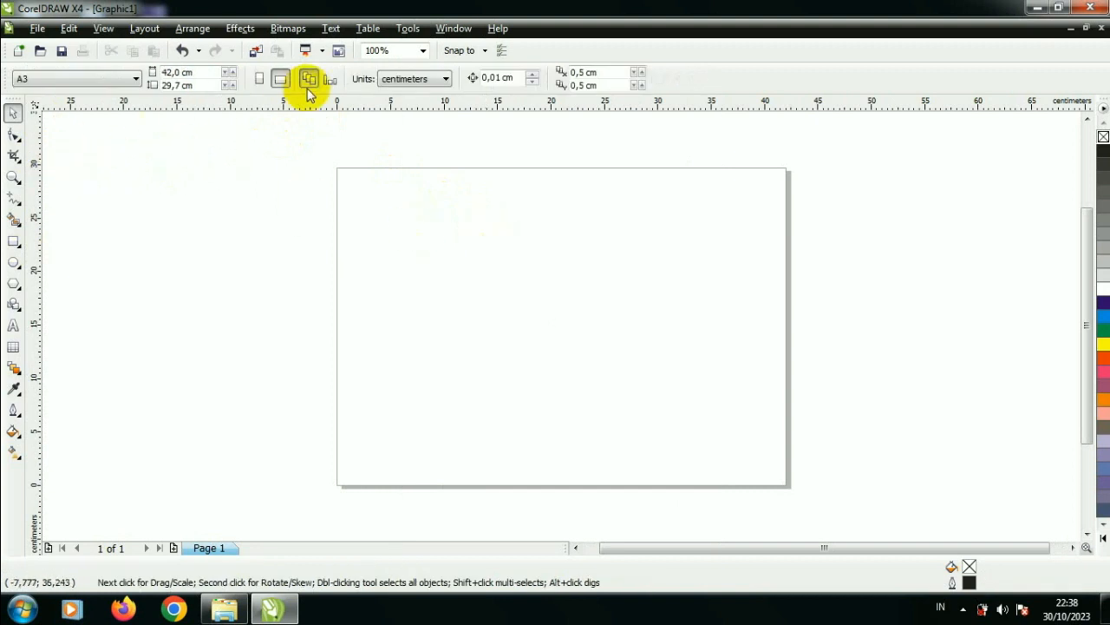
Step: Add a page-sized rectangle and narrow it from the page's right side to a panel about 14.8 cm wide
{"action": "double_click", "coordinate": [15, 241]}
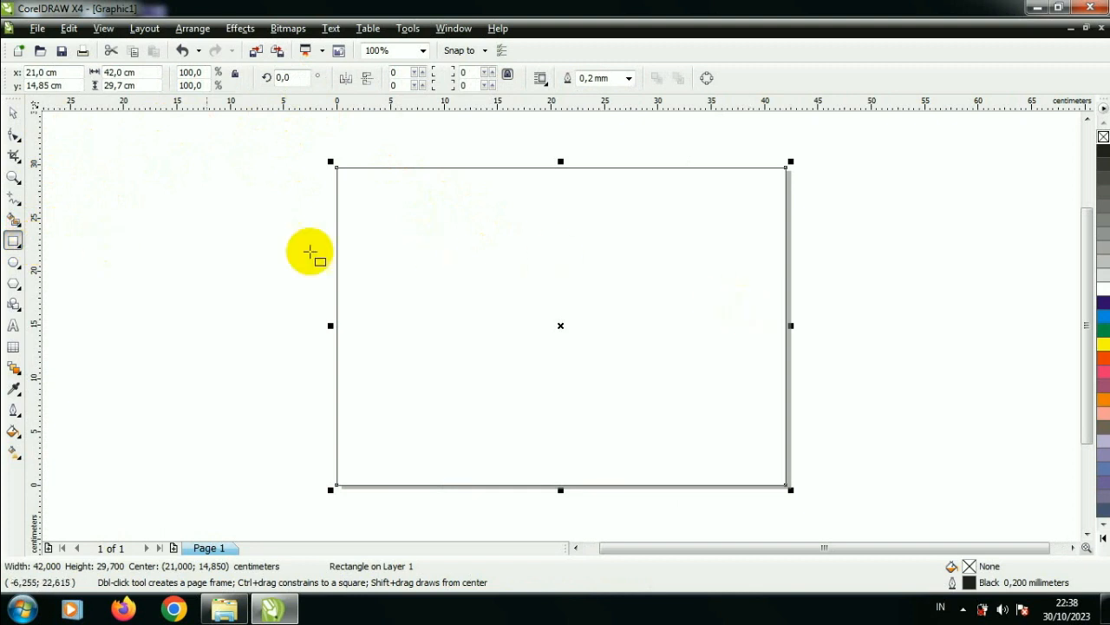
{"action": "left_click", "coordinate": [15, 110]}
{"action": "left_click_drag", "start_coordinate": [790, 326], "coordinate": [501, 334]}
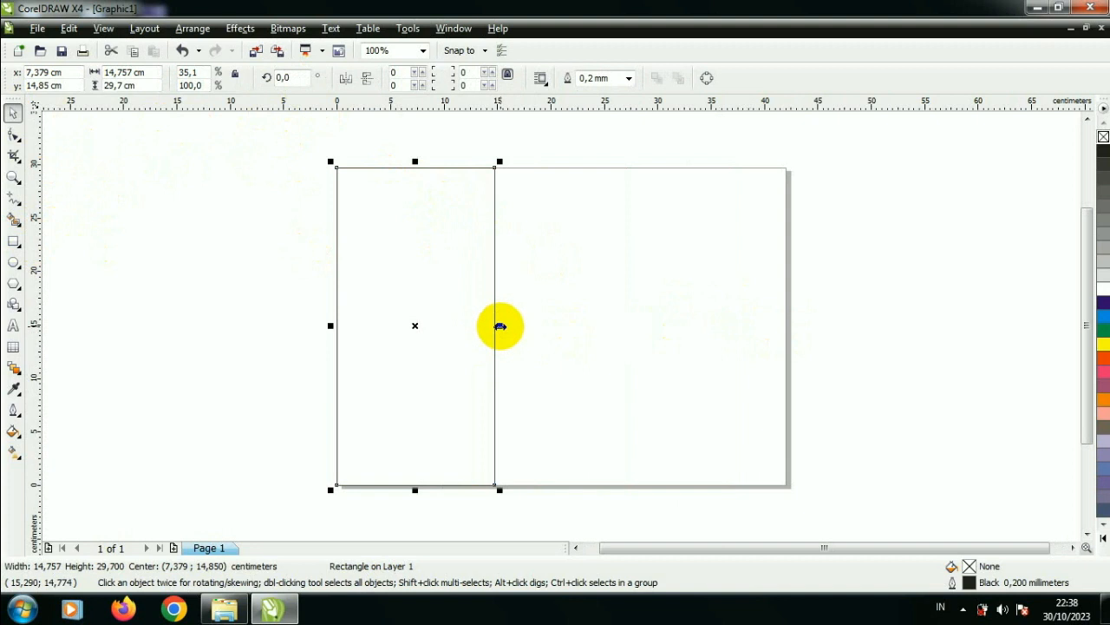
Step: Duplicate the panel rectangle and place the copy flush against the first panel's right edge, with their tops aligned
{"action": "left_click_drag", "start_coordinate": [503, 319], "coordinate": [642, 297]}
{"action": "scroll", "coordinate": [527, 184], "scroll_direction": "up", "scroll_amount": 3}
{"action": "mouse_move", "coordinate": [562, 327]}
{"action": "left_mouse_down"}
{"action": "mouse_move", "coordinate": [484, 330]}
{"action": "mouse_move", "coordinate": [561, 332]}
{"action": "left_mouse_up"}
{"action": "scroll", "coordinate": [561, 332], "scroll_direction": "up", "scroll_amount": 2}
{"action": "left_click_drag", "start_coordinate": [550, 389], "coordinate": [528, 389]}
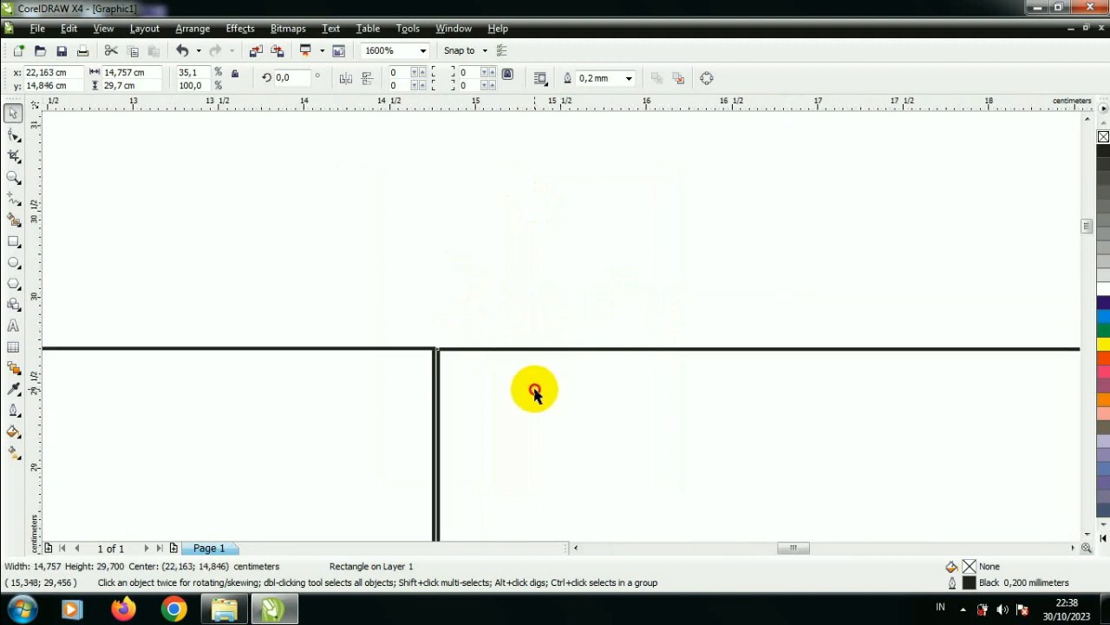
{"action": "scroll", "coordinate": [453, 368], "scroll_direction": "up", "scroll_amount": 3}
{"action": "mouse_move", "coordinate": [595, 310]}
{"action": "left_mouse_down"}
{"action": "mouse_move", "coordinate": [600, 301]}
{"action": "mouse_move", "coordinate": [586, 299]}
{"action": "left_mouse_up"}
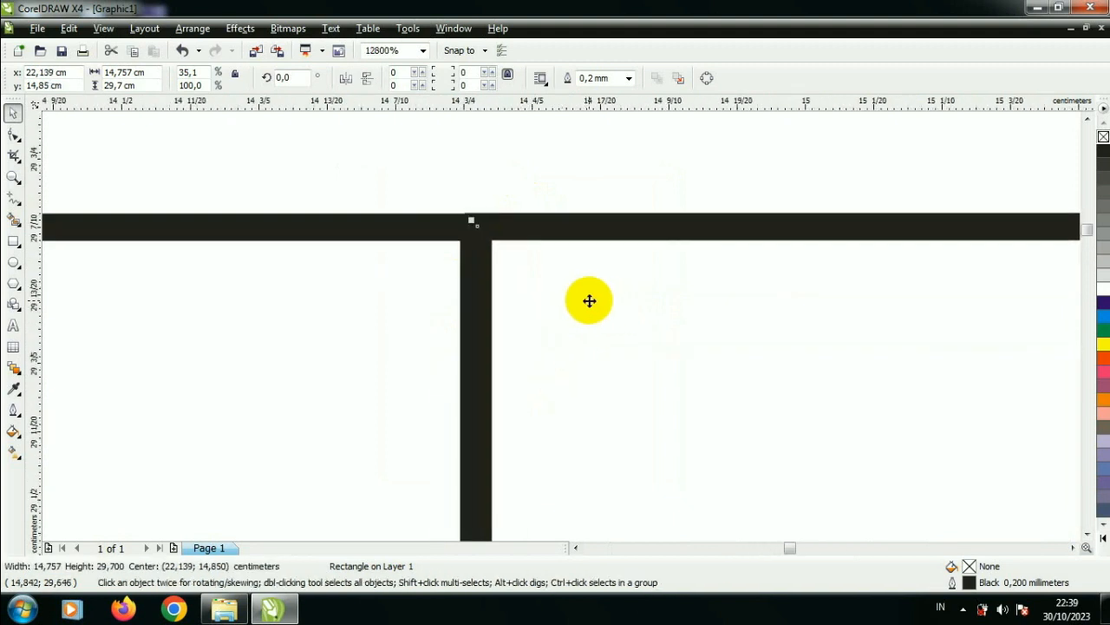
Step: Repeat the duplication to make a third adjoining panel, and resize all three panels together to fit the 42 cm page width
{"action": "scroll", "coordinate": [555, 321], "scroll_direction": "down", "scroll_amount": 7}
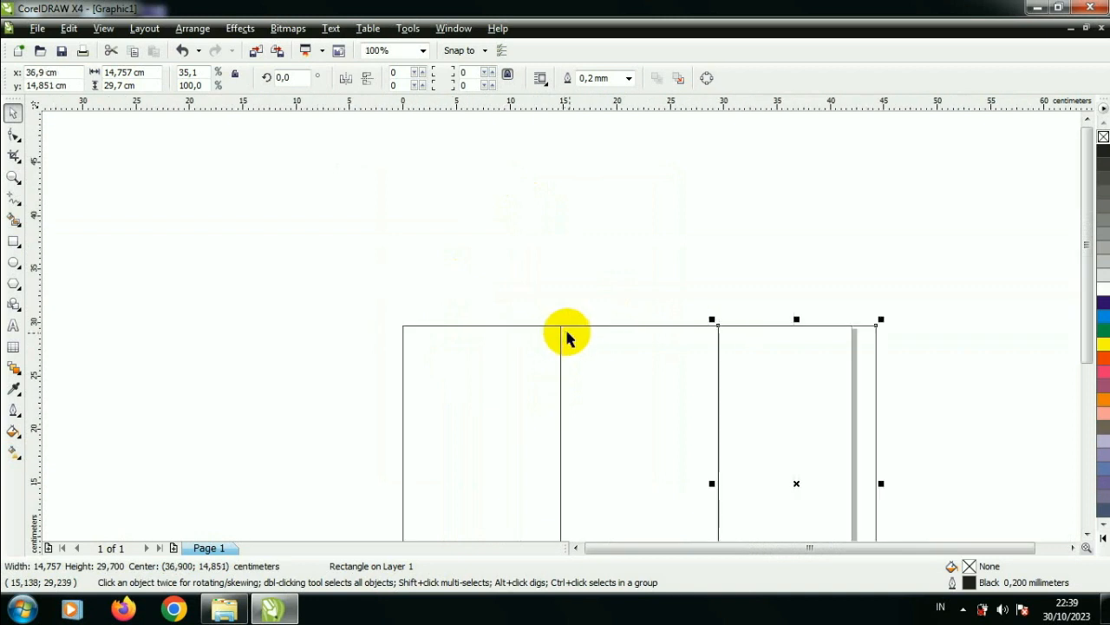
{"action": "scroll", "coordinate": [555, 334], "scroll_direction": "down", "scroll_amount": 1}
{"action": "left_click_drag", "start_coordinate": [406, 296], "coordinate": [701, 460]}
{"action": "left_click_drag", "start_coordinate": [683, 403], "coordinate": [671, 404]}
{"action": "scroll", "coordinate": [674, 384], "scroll_direction": "up", "scroll_amount": 3}
{"action": "scroll", "coordinate": [515, 431], "scroll_direction": "up", "scroll_amount": 2}
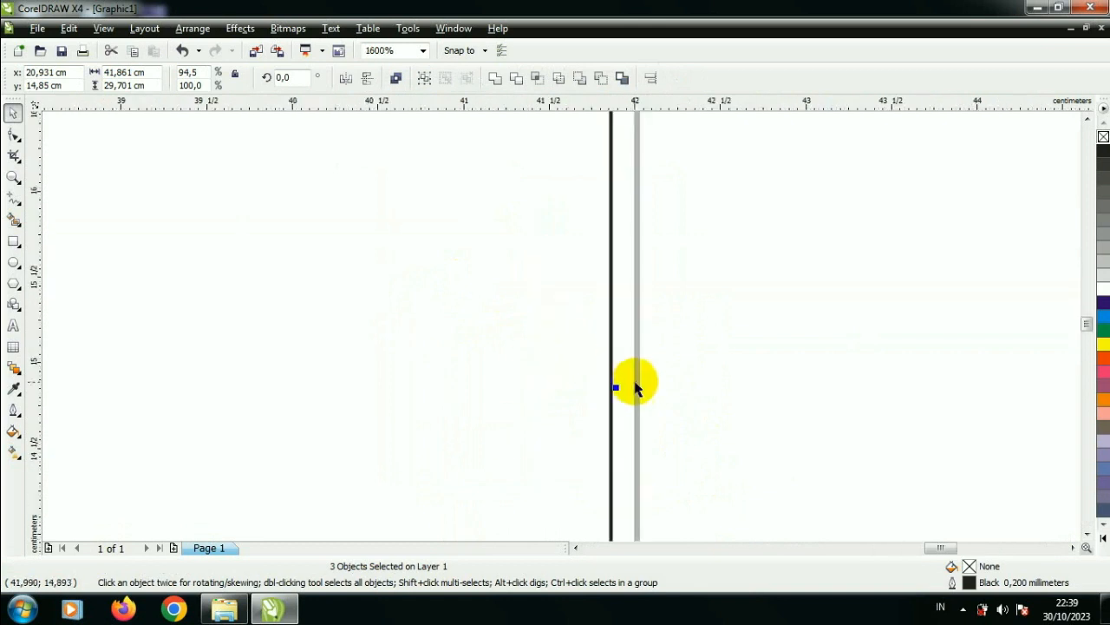
{"action": "left_click_drag", "start_coordinate": [619, 388], "coordinate": [642, 388]}
{"action": "scroll", "coordinate": [561, 330], "scroll_direction": "down", "scroll_amount": 5}
{"action": "left_click", "coordinate": [461, 322]}
{"action": "scroll", "coordinate": [562, 332], "scroll_direction": "up", "scroll_amount": 1}
{"action": "left_click", "coordinate": [532, 323]}
{"action": "left_click_drag", "start_coordinate": [614, 319], "coordinate": [630, 339]}
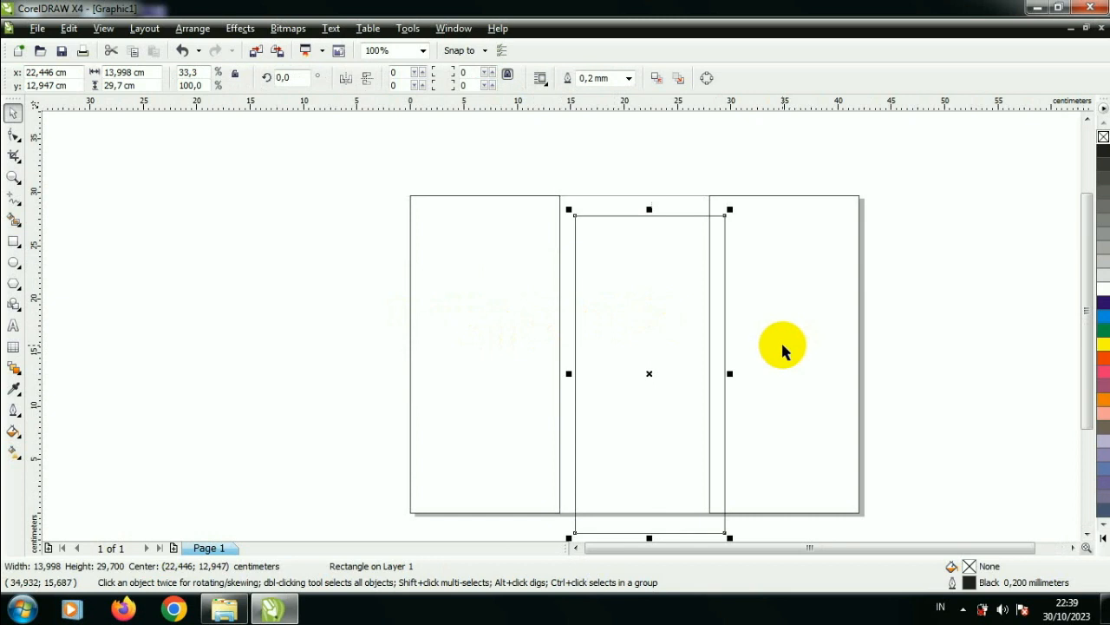
{"action": "key", "text": "ctrl+z"}
{"action": "left_click", "coordinate": [878, 320]}
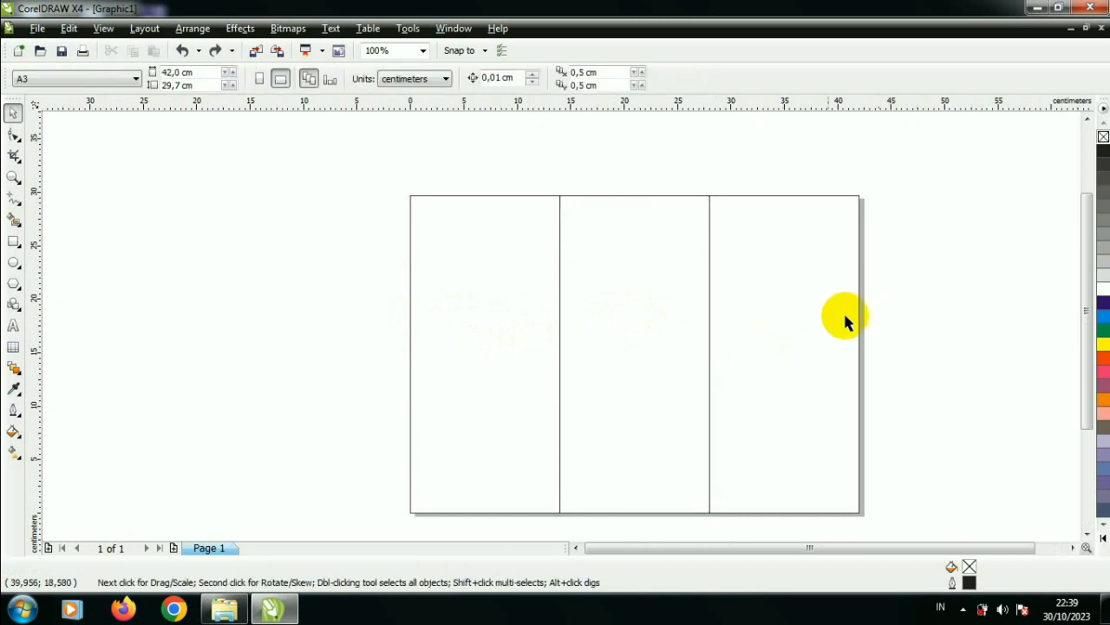
Step: Fill the page's leftmost panel with a linear two-color fountain fill from green to yellow
{"action": "left_click", "coordinate": [533, 317]}
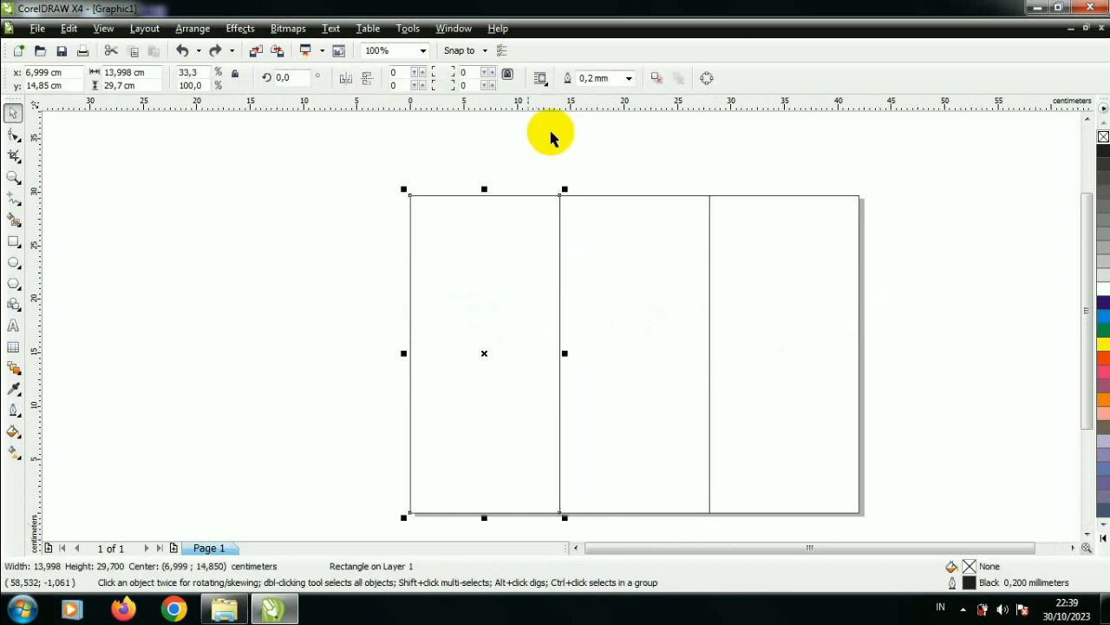
{"action": "left_click", "coordinate": [365, 289]}
{"action": "left_click", "coordinate": [443, 311]}
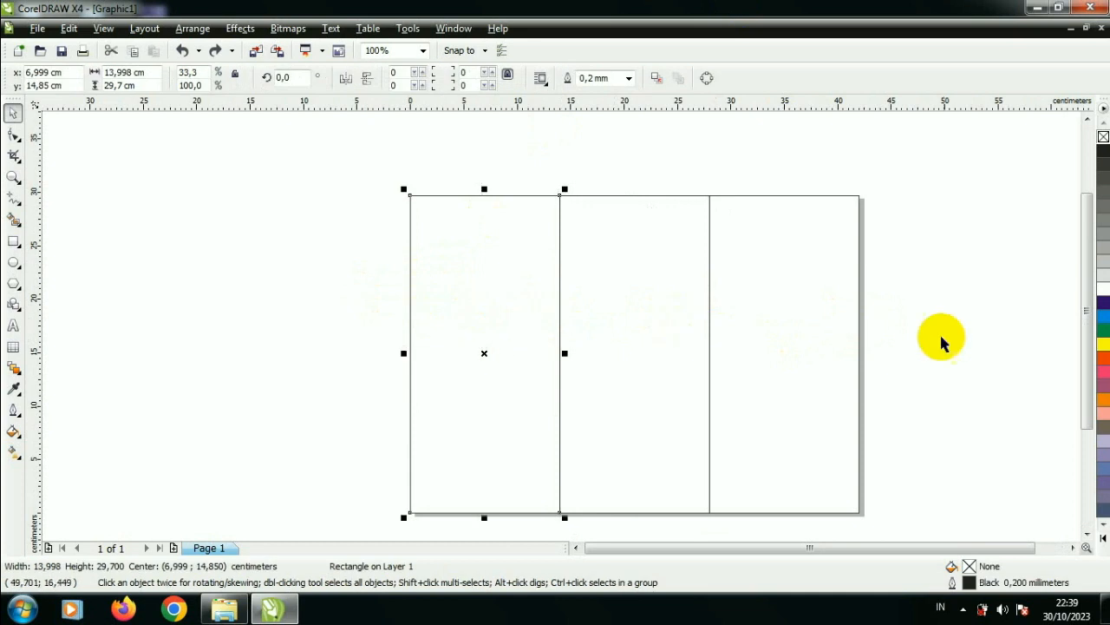
{"action": "left_click", "coordinate": [13, 431]}
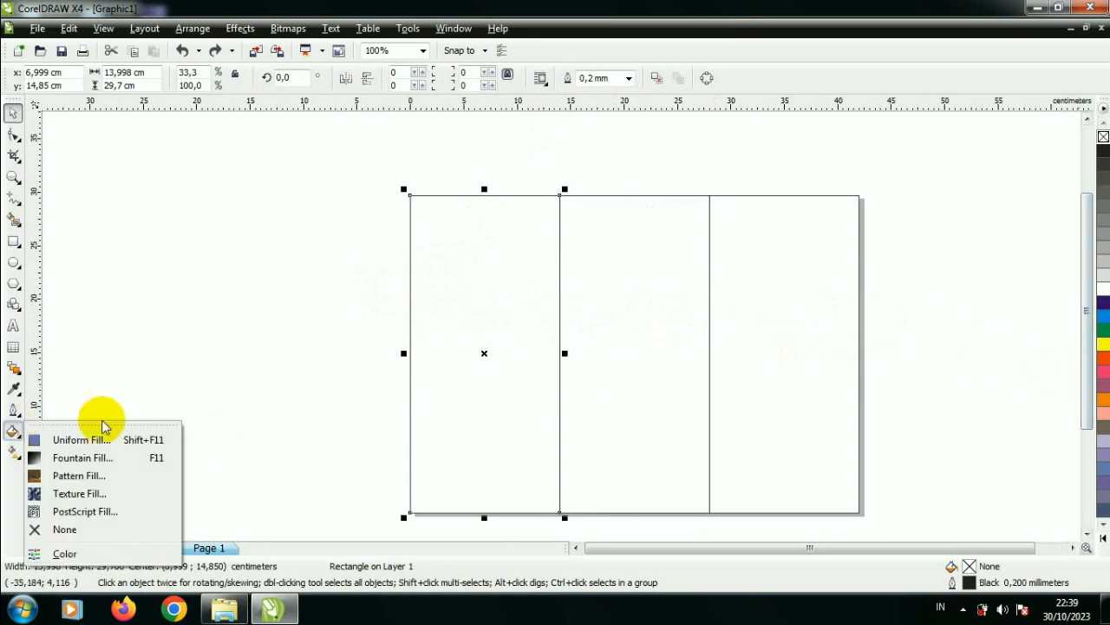
{"action": "left_click", "coordinate": [135, 457]}
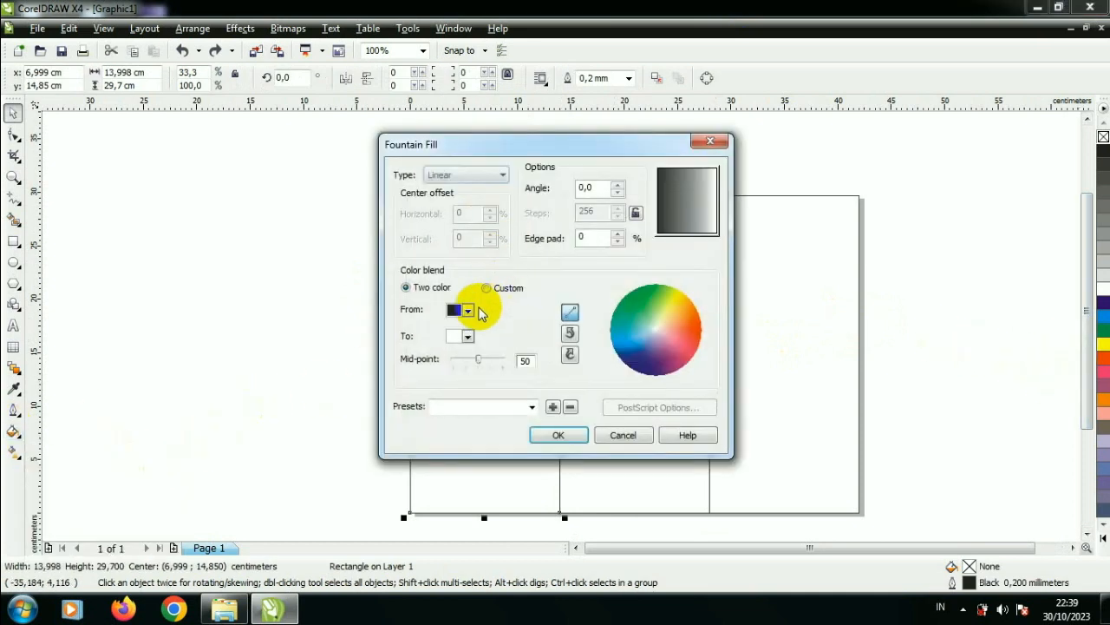
{"action": "left_click", "coordinate": [468, 311]}
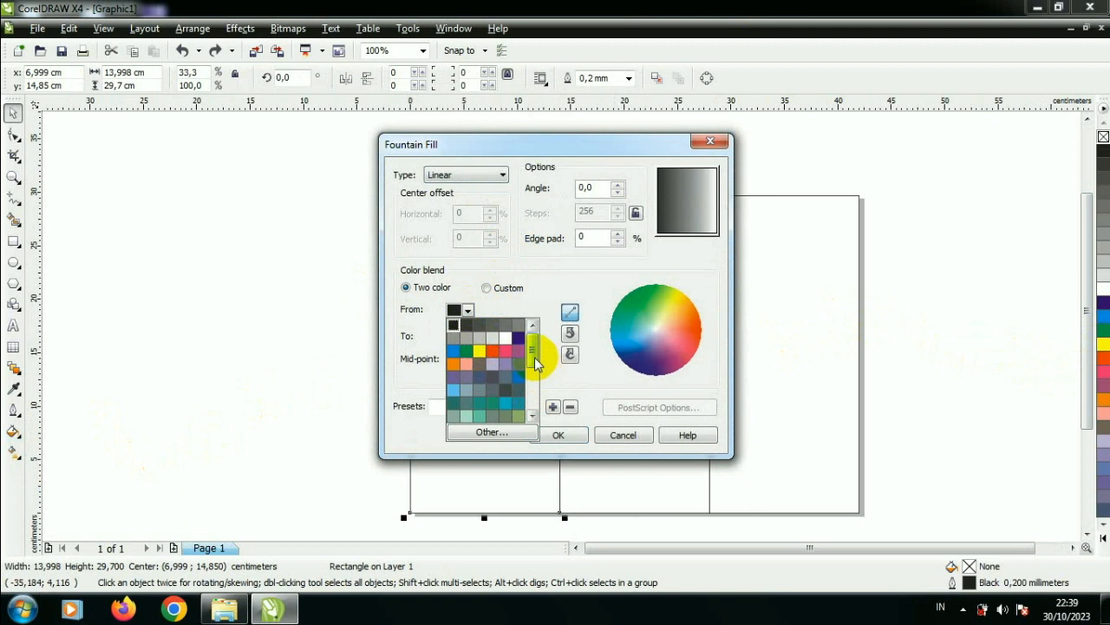
{"action": "scroll", "coordinate": [536, 366], "scroll_direction": "down", "scroll_amount": 3}
{"action": "left_click", "coordinate": [473, 390]}
{"action": "left_click", "coordinate": [468, 338]}
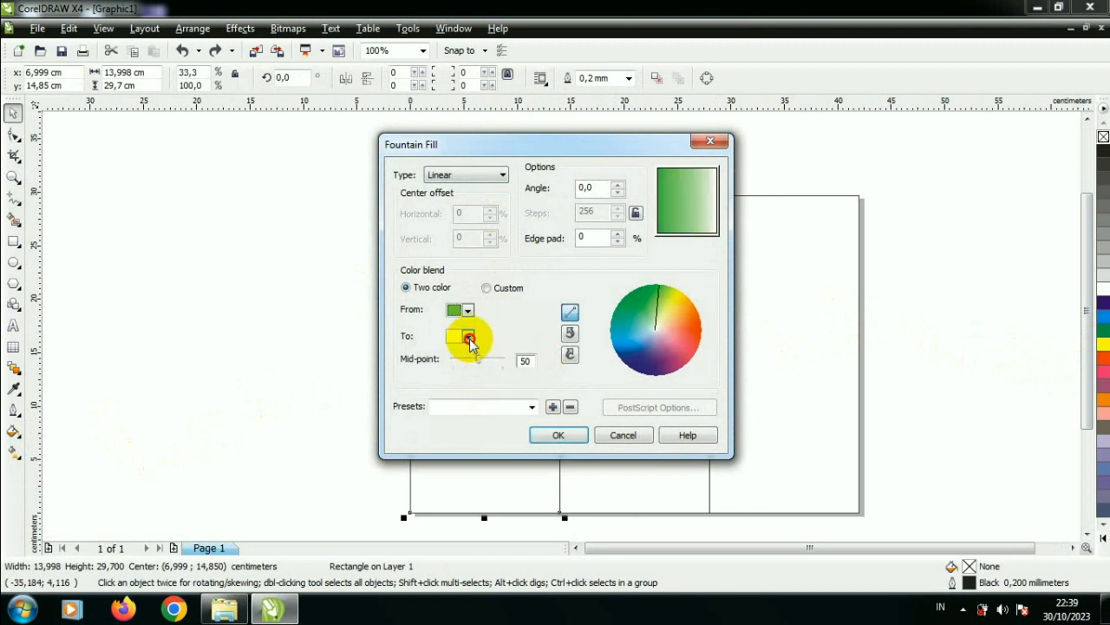
{"action": "left_click", "coordinate": [479, 352]}
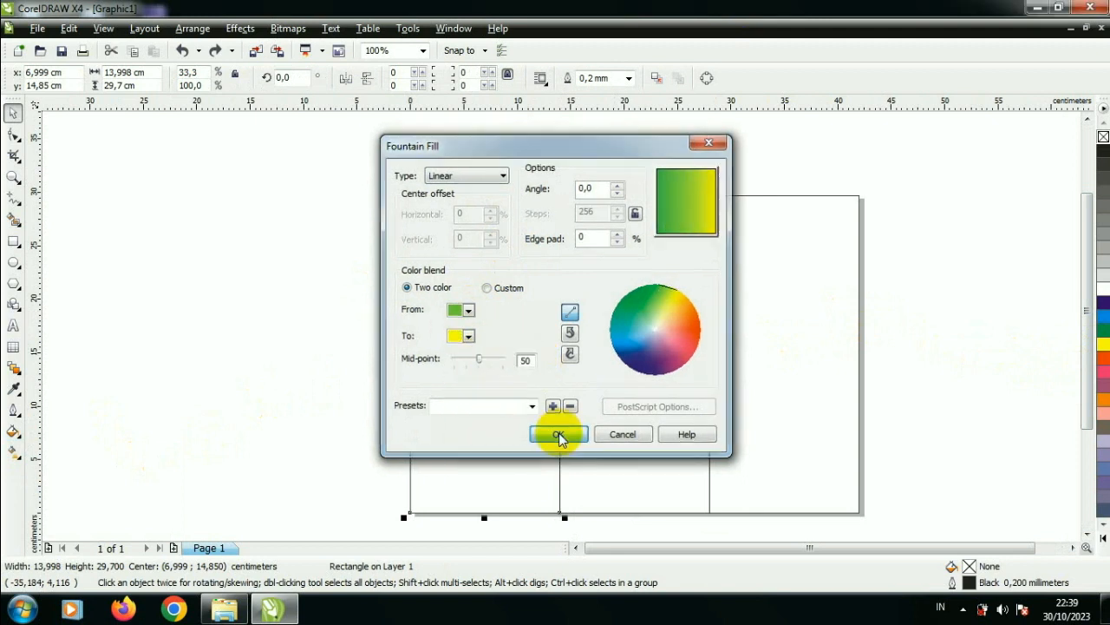
{"action": "left_click", "coordinate": [556, 435]}
Step: Redirect the panel's gradient to run vertically, with green at the bottom and yellow at the top
{"action": "left_click", "coordinate": [13, 451]}
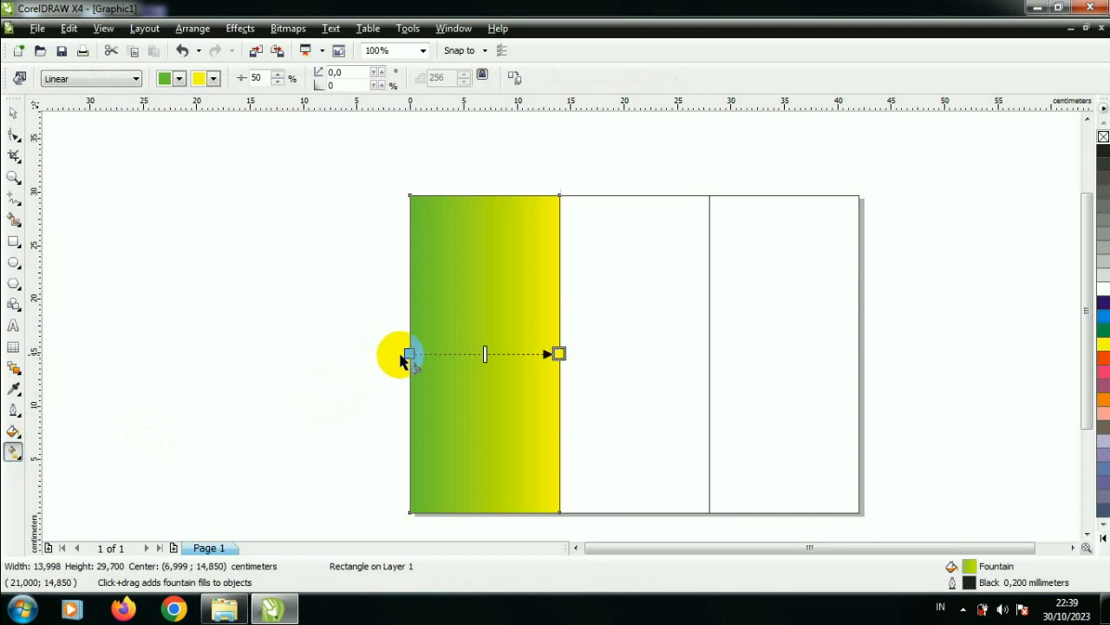
{"action": "left_click_drag", "start_coordinate": [410, 352], "coordinate": [467, 474]}
{"action": "left_click_drag", "start_coordinate": [557, 354], "coordinate": [497, 207]}
{"action": "left_click_drag", "start_coordinate": [467, 475], "coordinate": [496, 528]}
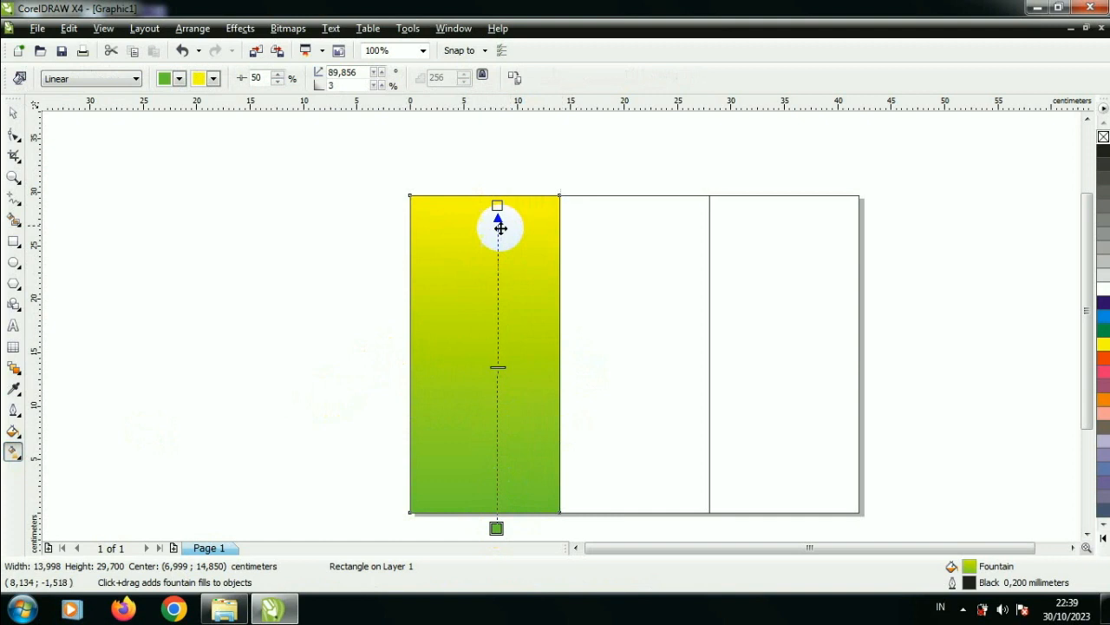
{"action": "left_click", "coordinate": [15, 114]}
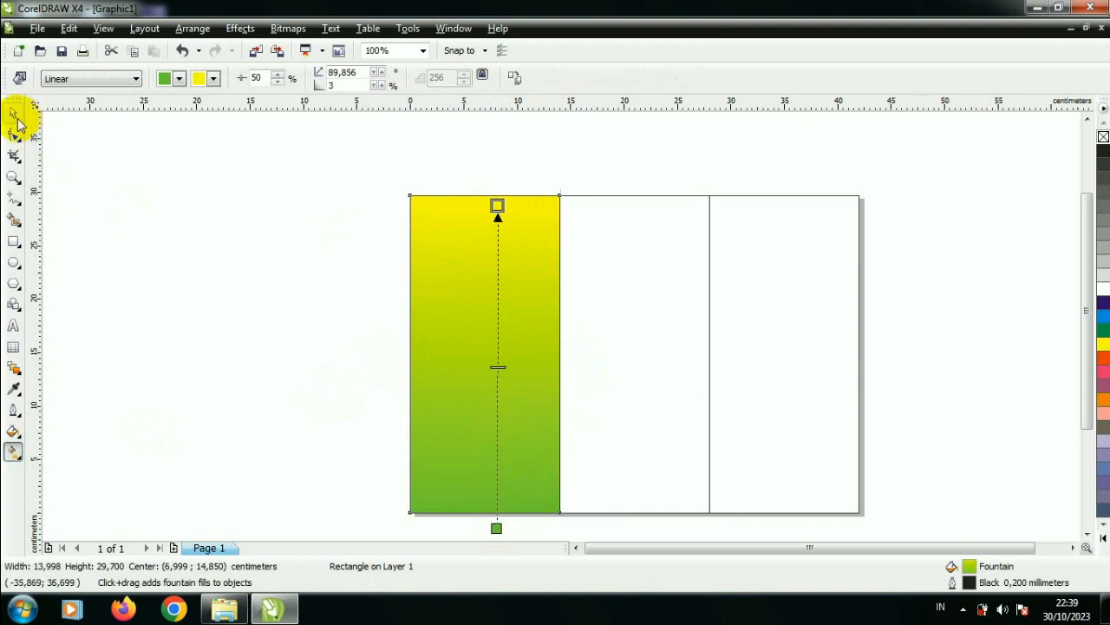
Step: Switch to the BAHAN folder in Windows Explorer and bring tea-leaf picture 6 into the CorelDRAW drawing, beside the gradient panel
{"action": "left_click", "coordinate": [219, 612]}
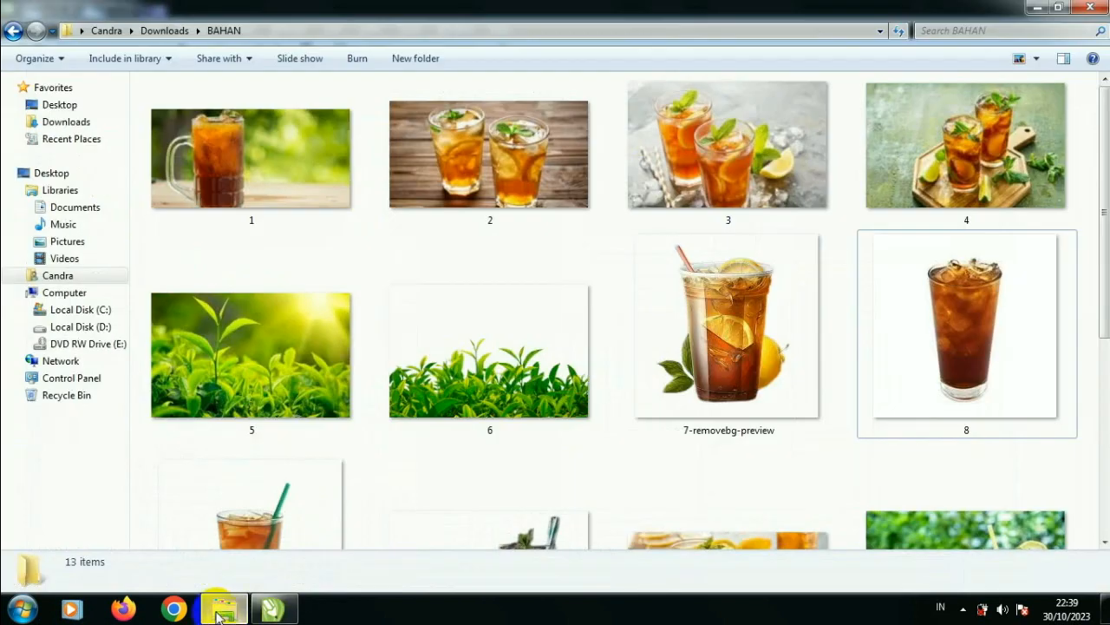
{"action": "left_click", "coordinate": [761, 361]}
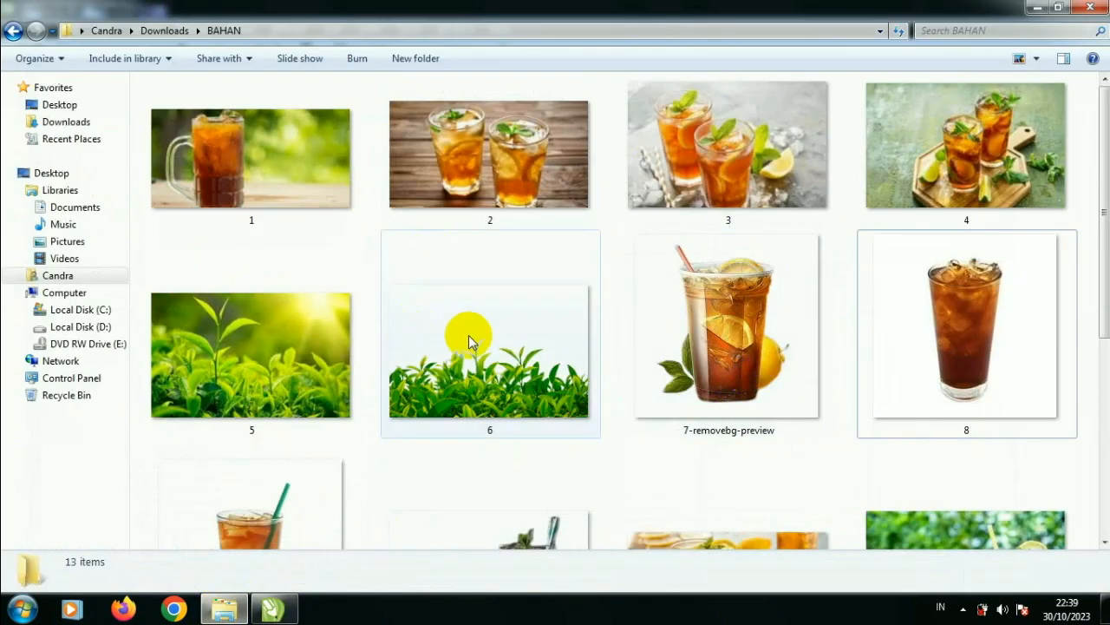
{"action": "scroll", "coordinate": [486, 330], "scroll_direction": "down", "scroll_amount": 2}
{"action": "left_click", "coordinate": [921, 434]}
{"action": "scroll", "coordinate": [911, 440], "scroll_direction": "down", "scroll_amount": 2}
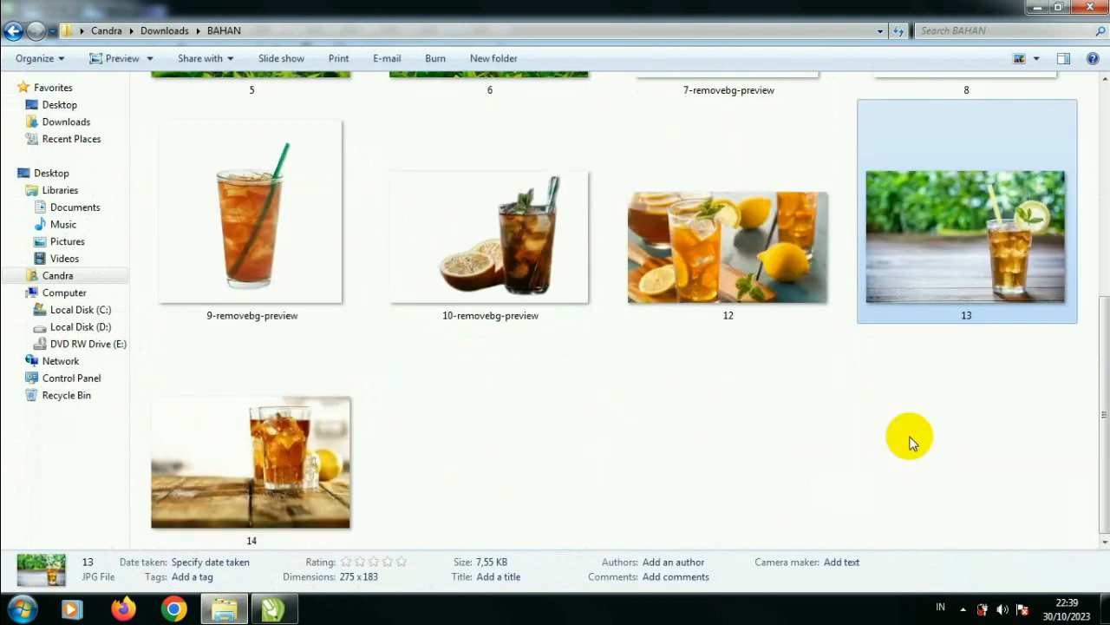
{"action": "scroll", "coordinate": [909, 440], "scroll_direction": "up", "scroll_amount": 3}
{"action": "left_click_drag", "start_coordinate": [512, 373], "coordinate": [352, 460]}
Step: Place the tea-leaf picture inside the gradient panel with PowerClip
{"action": "right_click", "coordinate": [352, 464]}
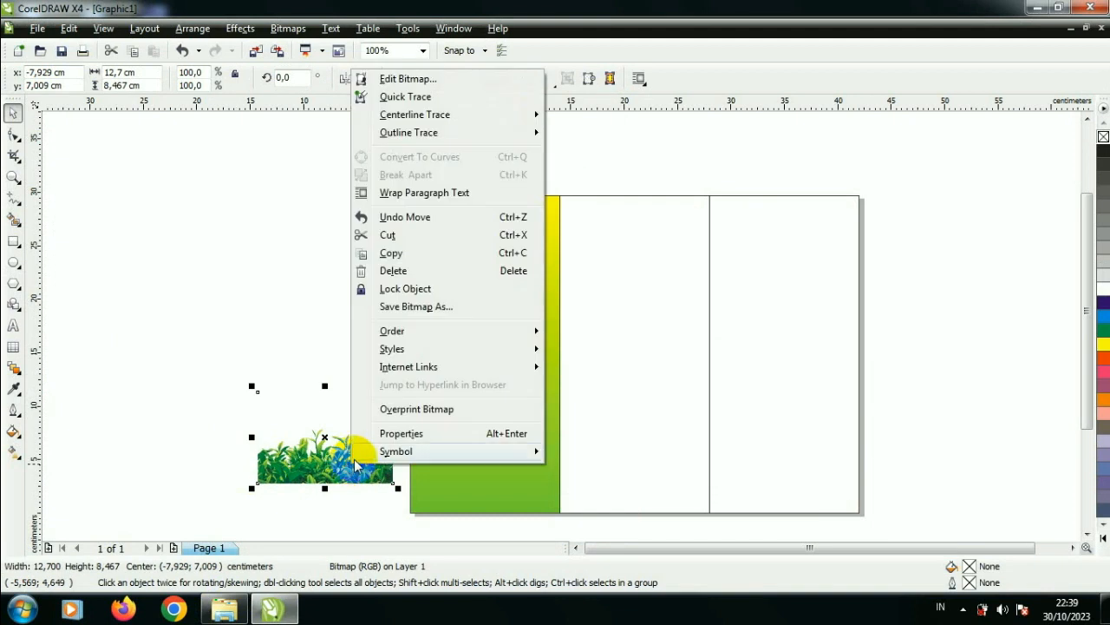
{"action": "left_click", "coordinate": [276, 473]}
{"action": "left_click", "coordinate": [276, 471]}
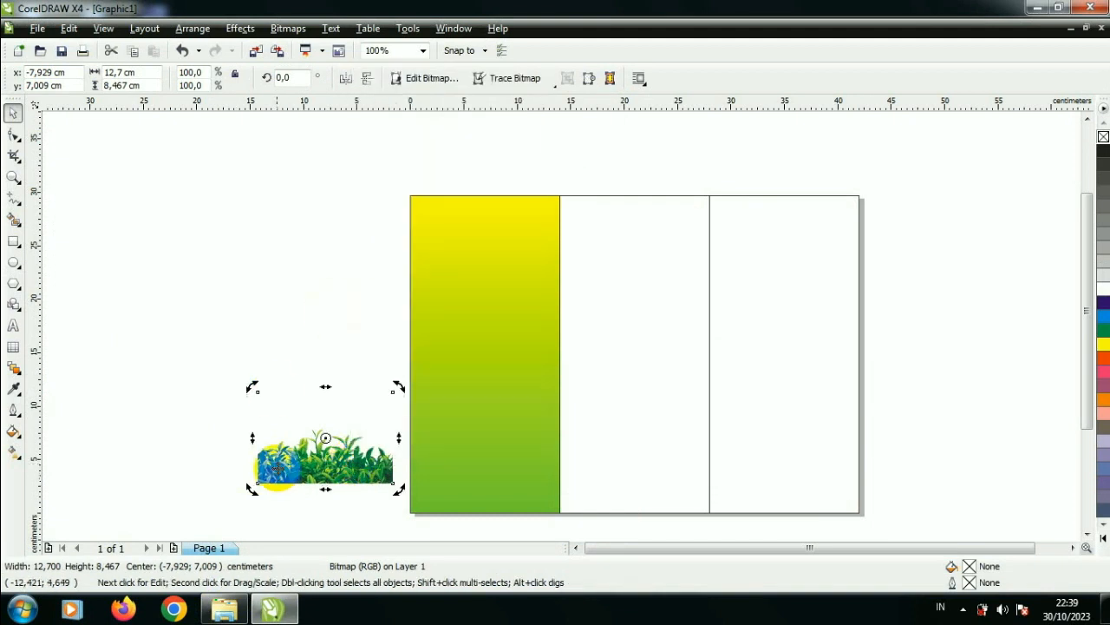
{"action": "left_click", "coordinate": [239, 28]}
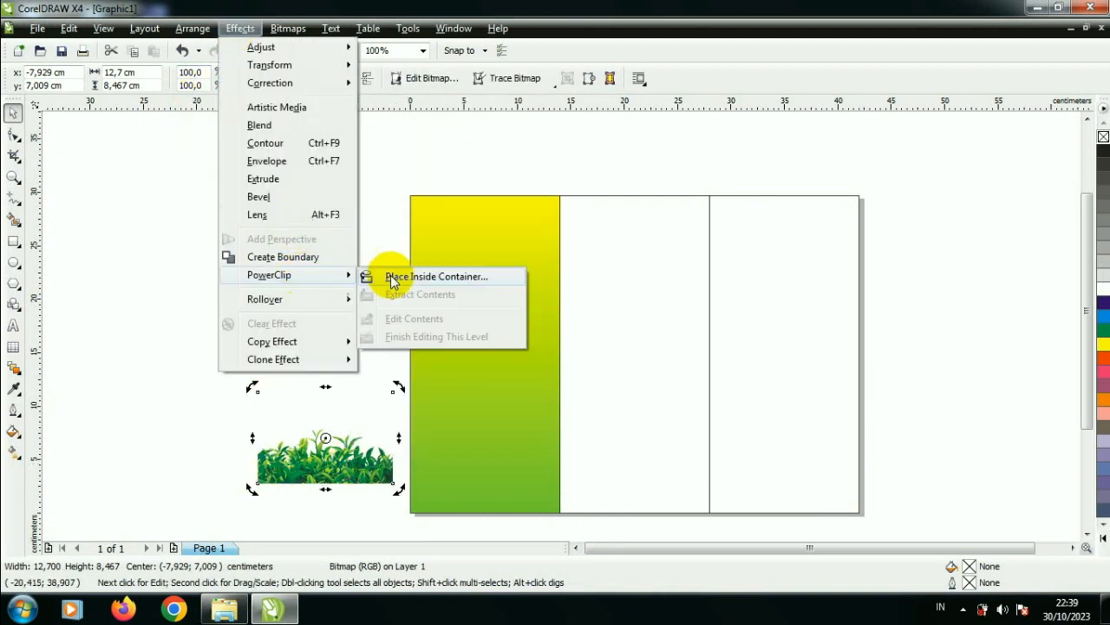
{"action": "left_click", "coordinate": [408, 278]}
{"action": "left_click", "coordinate": [408, 275]}
Step: Edit the panel's PowerClip contents, enlarging the tea-leaf picture to about 23.1 × 15.4 cm and aligning it with the panel's bottom edge
{"action": "right_click", "coordinate": [476, 416]}
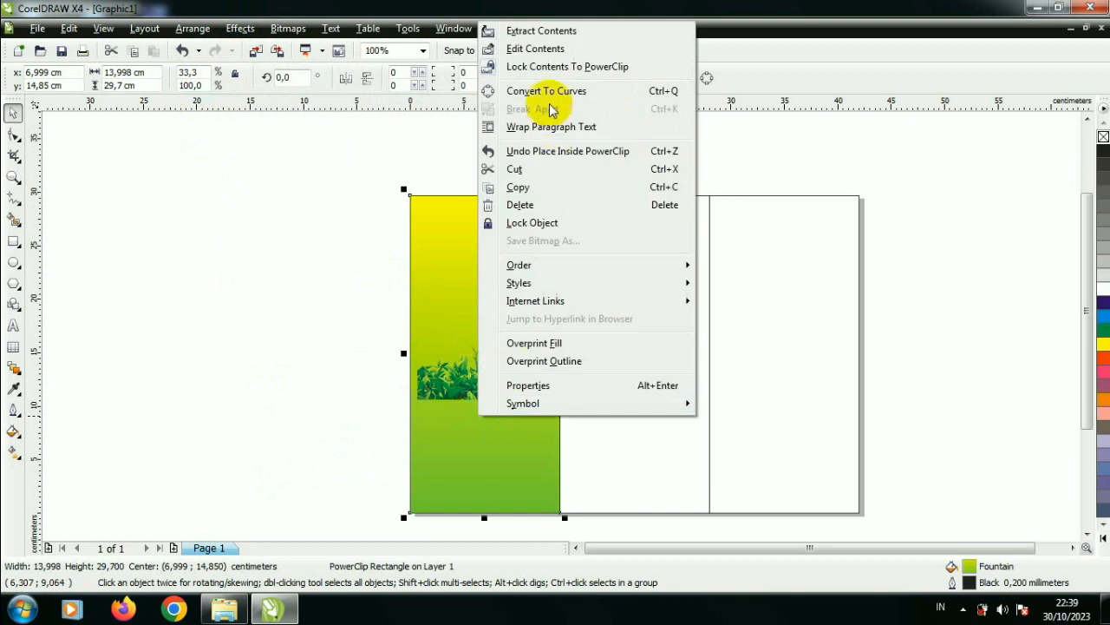
{"action": "left_click", "coordinate": [556, 51]}
{"action": "left_click_drag", "start_coordinate": [562, 410], "coordinate": [609, 436]}
{"action": "left_click_drag", "start_coordinate": [515, 413], "coordinate": [514, 492]}
{"action": "right_click", "coordinate": [514, 492]}
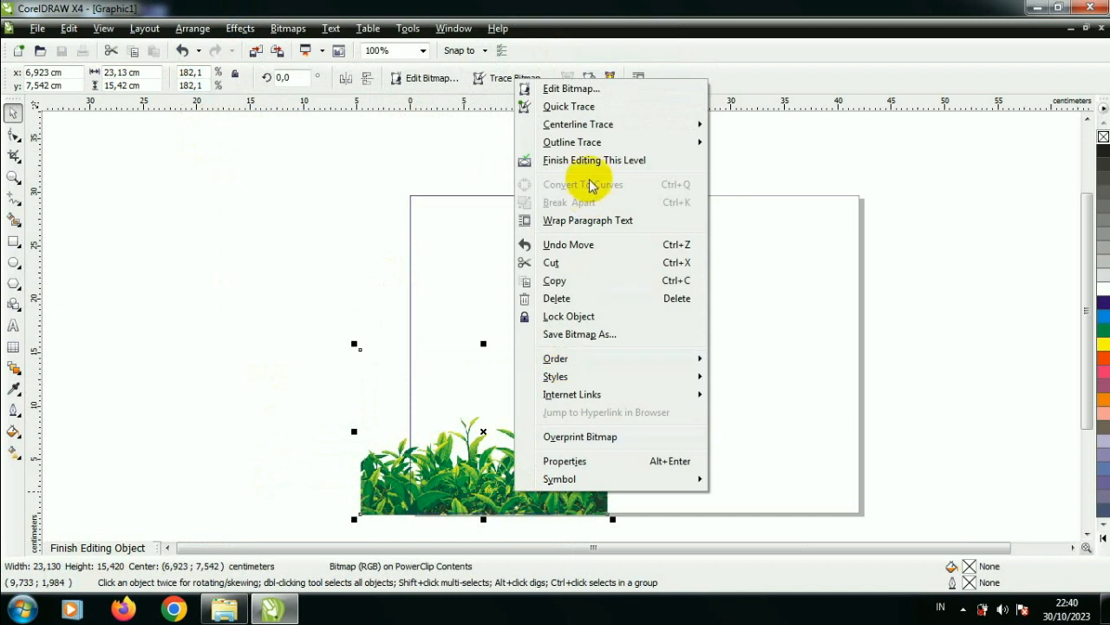
{"action": "left_click", "coordinate": [587, 156]}
{"action": "left_click", "coordinate": [377, 321]}
{"action": "scroll", "coordinate": [561, 327], "scroll_direction": "up", "scroll_amount": 2}
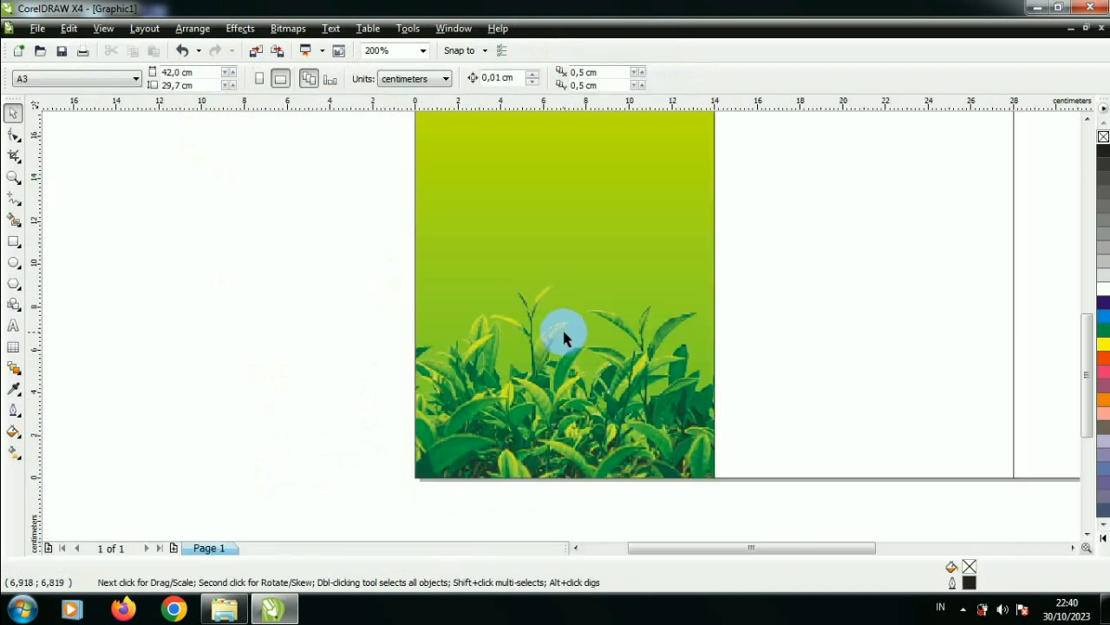
{"action": "scroll", "coordinate": [581, 330], "scroll_direction": "down", "scroll_amount": 2}
Step: Shift the panel's vertical fountain fill downward so yellow covers more of the upper part
{"action": "left_click", "coordinate": [580, 272]}
{"action": "left_click", "coordinate": [13, 451]}
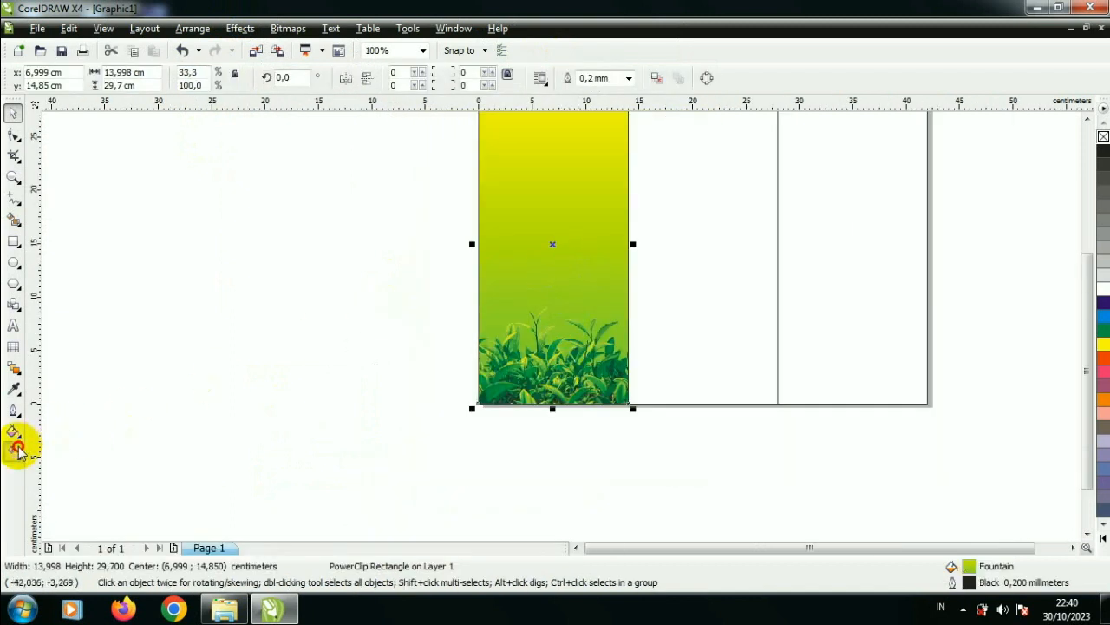
{"action": "left_click_drag", "start_coordinate": [570, 227], "coordinate": [565, 266]}
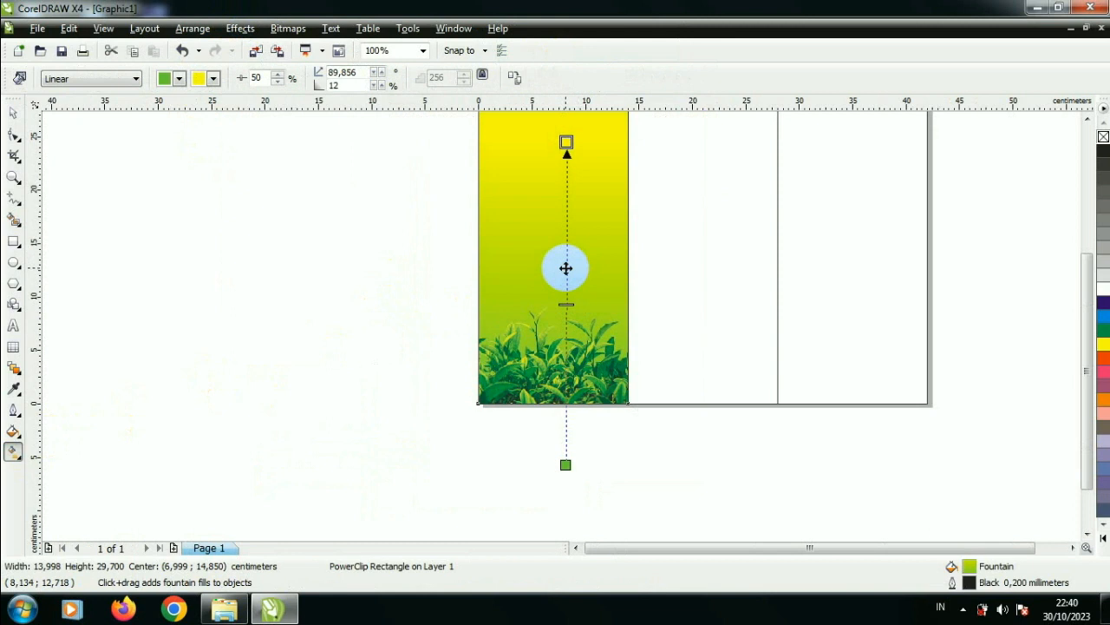
{"action": "left_click", "coordinate": [33, 124]}
{"action": "left_click", "coordinate": [297, 191]}
{"action": "scroll", "coordinate": [558, 330], "scroll_direction": "down", "scroll_amount": 2}
{"action": "scroll", "coordinate": [607, 359], "scroll_direction": "up", "scroll_amount": 2}
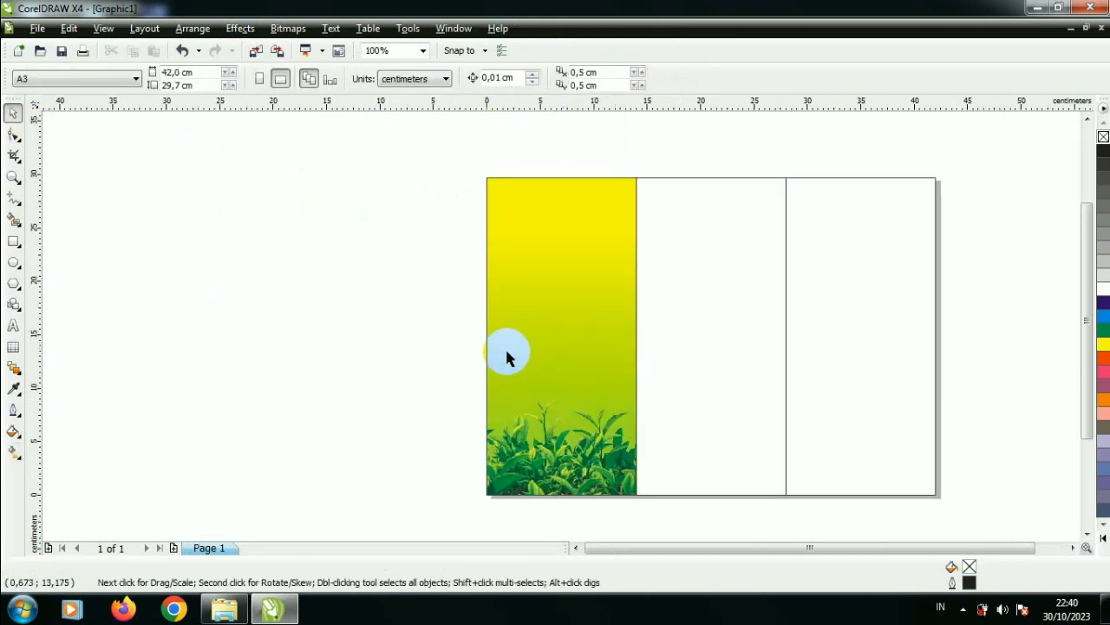
Step: Switch to the BAHAN folder in Windows Explorer and bring the cup picture 7-removebg-preview into the CorelDRAW drawing
{"action": "left_click", "coordinate": [224, 609]}
{"action": "left_click", "coordinate": [786, 327]}
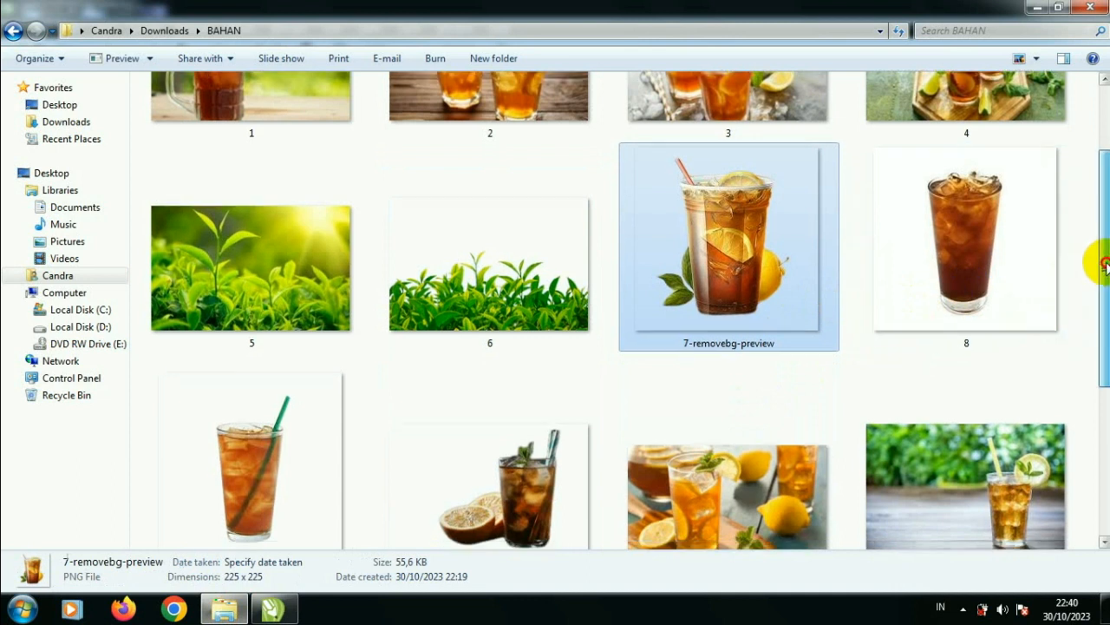
{"action": "scroll", "coordinate": [1092, 259], "scroll_direction": "down", "scroll_amount": 3}
{"action": "scroll", "coordinate": [631, 310], "scroll_direction": "down", "scroll_amount": 1}
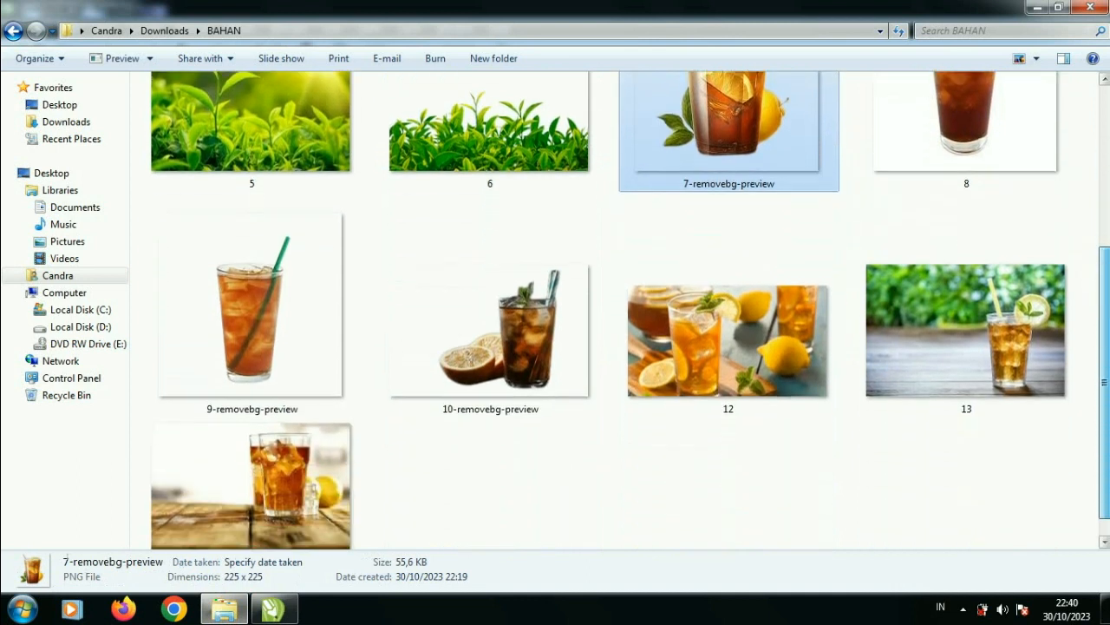
{"action": "left_click_drag", "start_coordinate": [759, 149], "coordinate": [317, 478]}
Step: Enlarge the iced-tea cup picture over the middle of the gradient panel and place it inside the panel with PowerClip
{"action": "left_click_drag", "start_coordinate": [257, 437], "coordinate": [587, 375]}
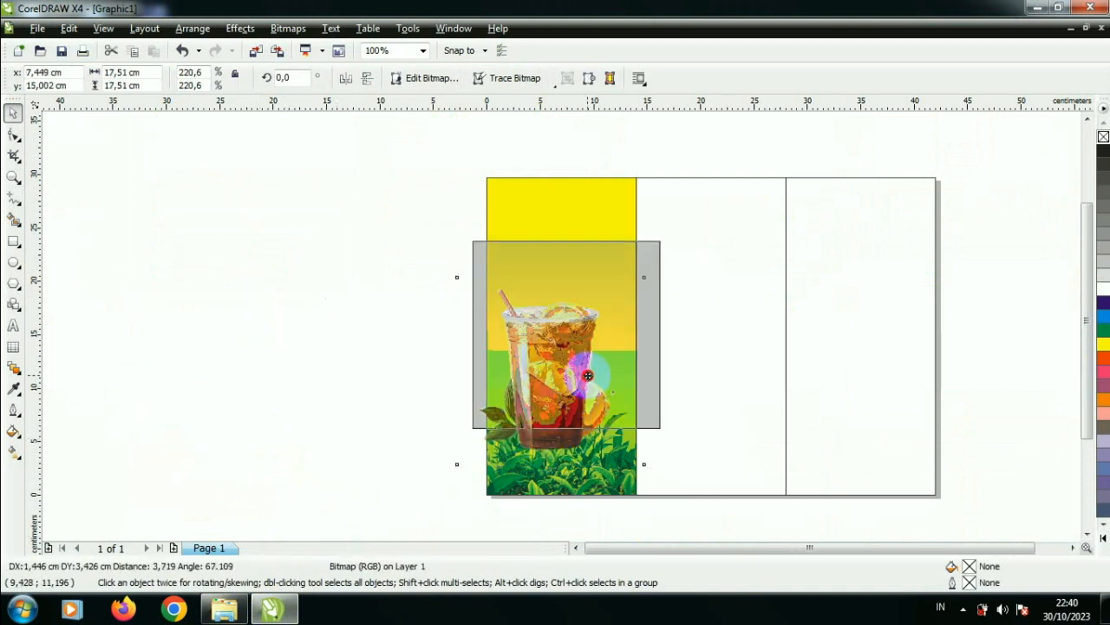
{"action": "scroll", "coordinate": [595, 359], "scroll_direction": "up", "scroll_amount": 1}
{"action": "scroll", "coordinate": [619, 284], "scroll_direction": "down", "scroll_amount": 1}
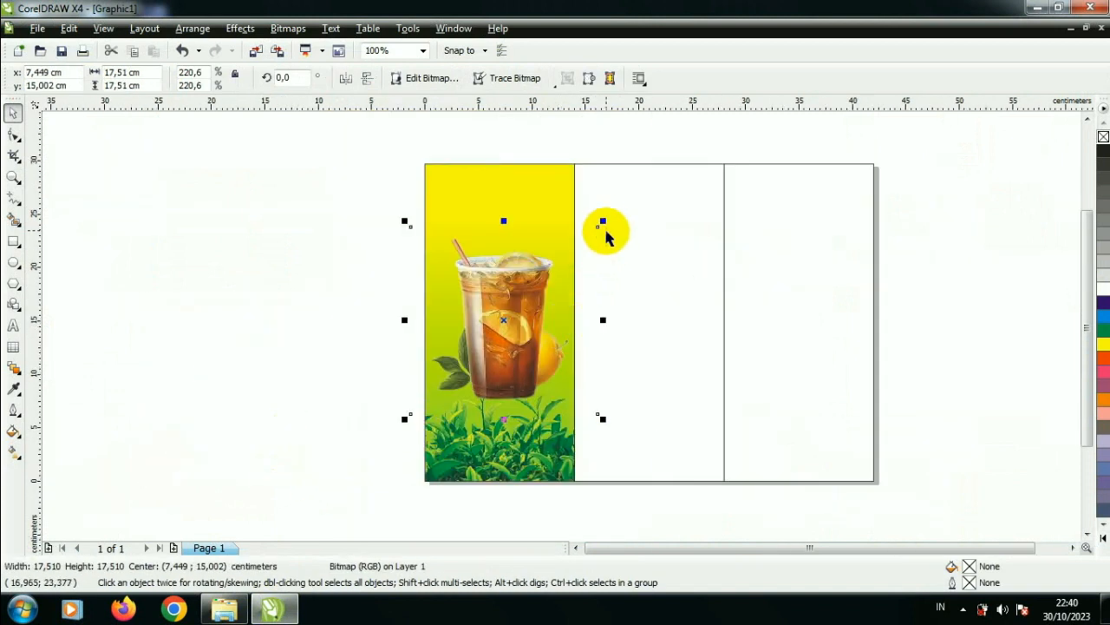
{"action": "left_click_drag", "start_coordinate": [606, 224], "coordinate": [613, 214]}
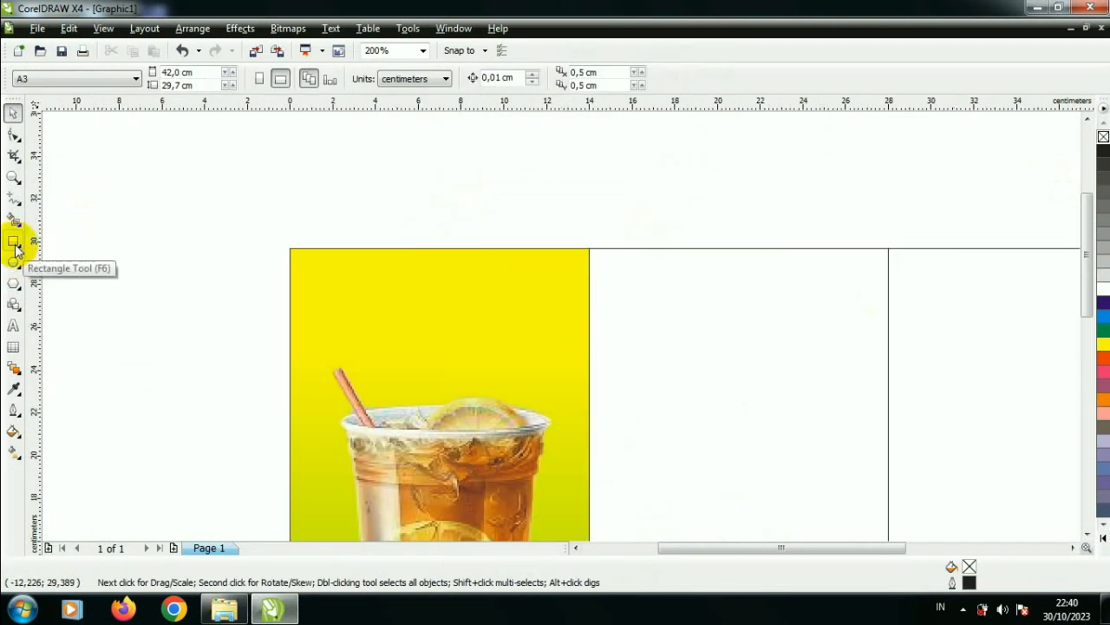
Step: Draw an ellipse about 11.4 × 6.4 cm in the upper part of the gradient panel
{"action": "left_click", "coordinate": [14, 242]}
{"action": "left_click", "coordinate": [13, 261]}
{"action": "left_click_drag", "start_coordinate": [323, 281], "coordinate": [570, 420]}
{"action": "left_click", "coordinate": [13, 114]}
{"action": "left_click", "coordinate": [225, 233]}
{"action": "scroll", "coordinate": [359, 384], "scroll_direction": "down", "scroll_amount": 1}
Step: Edit the panel's PowerClip contents, shrinking the cup picture to about 16 cm and lowering it to clear the ellipse
{"action": "left_click", "coordinate": [610, 402]}
{"action": "right_click", "coordinate": [615, 403]}
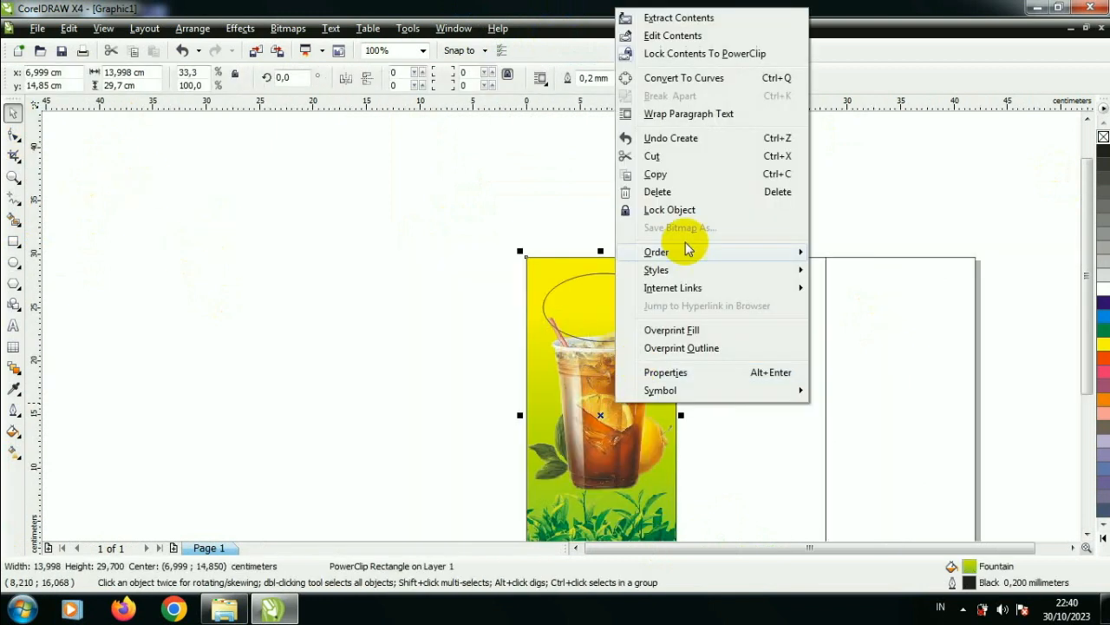
{"action": "left_click", "coordinate": [698, 35]}
{"action": "left_click_drag", "start_coordinate": [707, 303], "coordinate": [694, 318]}
{"action": "left_click_drag", "start_coordinate": [617, 384], "coordinate": [623, 395]}
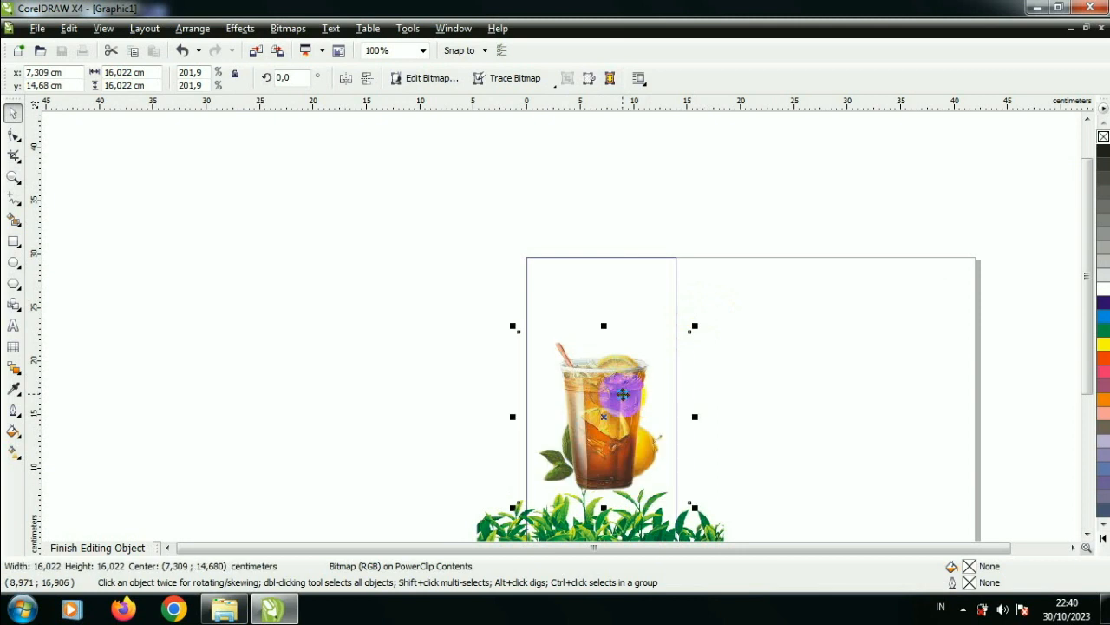
{"action": "right_click", "coordinate": [622, 395]}
{"action": "left_click", "coordinate": [706, 81]}
{"action": "scroll", "coordinate": [637, 344], "scroll_direction": "up", "scroll_amount": 1}
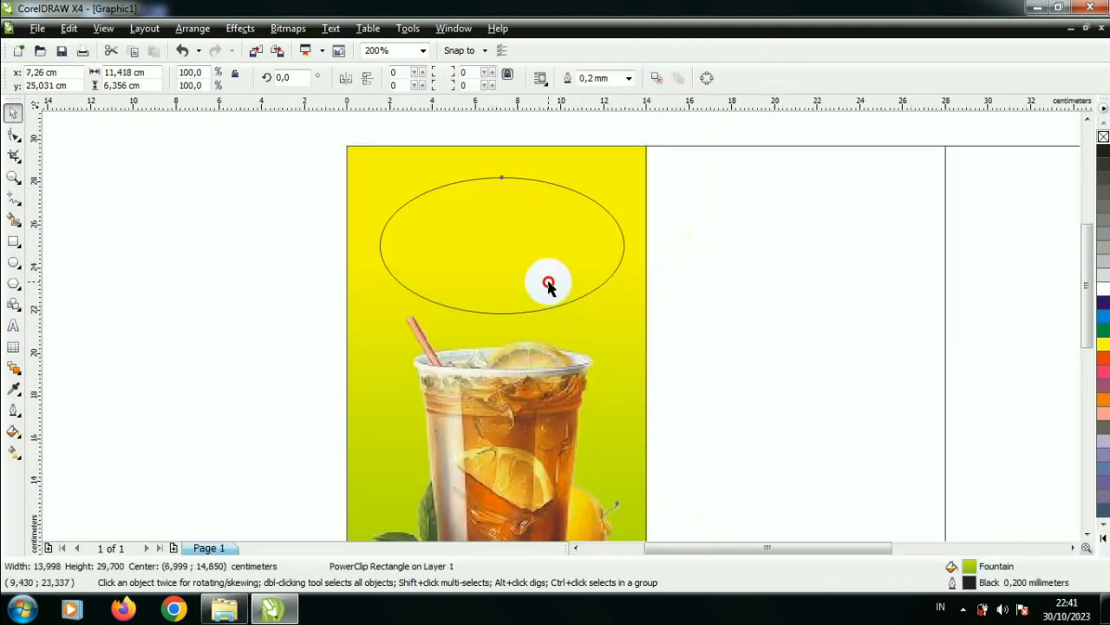
Step: Move the ellipse slightly up toward the panel's center line, fill it with orange and remove its outline
{"action": "left_click", "coordinate": [548, 289]}
{"action": "left_click_drag", "start_coordinate": [550, 272], "coordinate": [548, 261]}
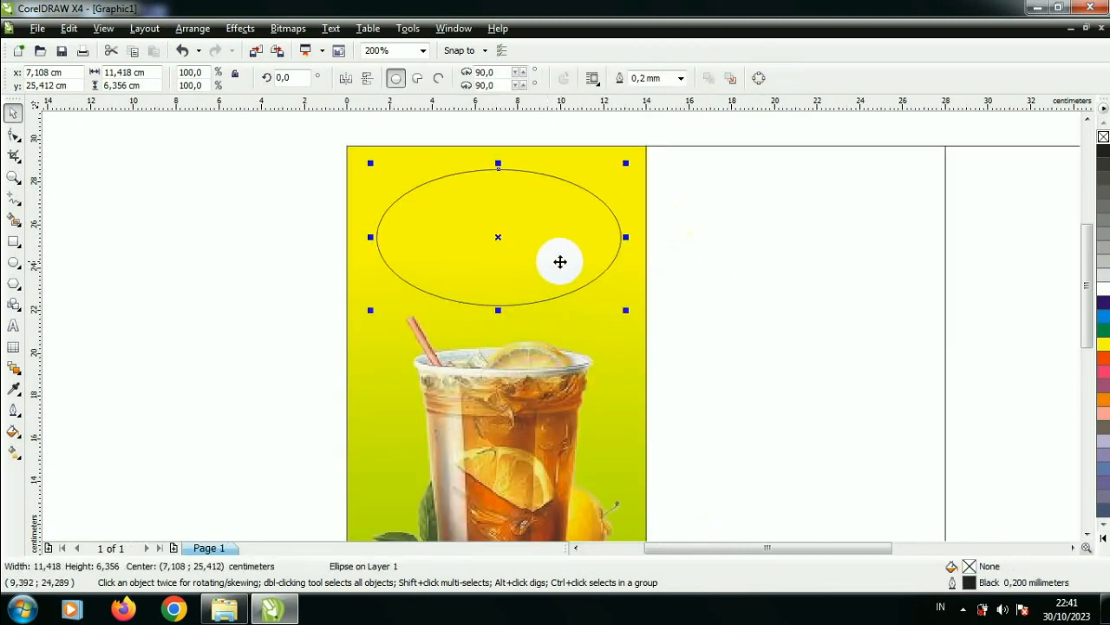
{"action": "left_click", "coordinate": [1103, 400]}
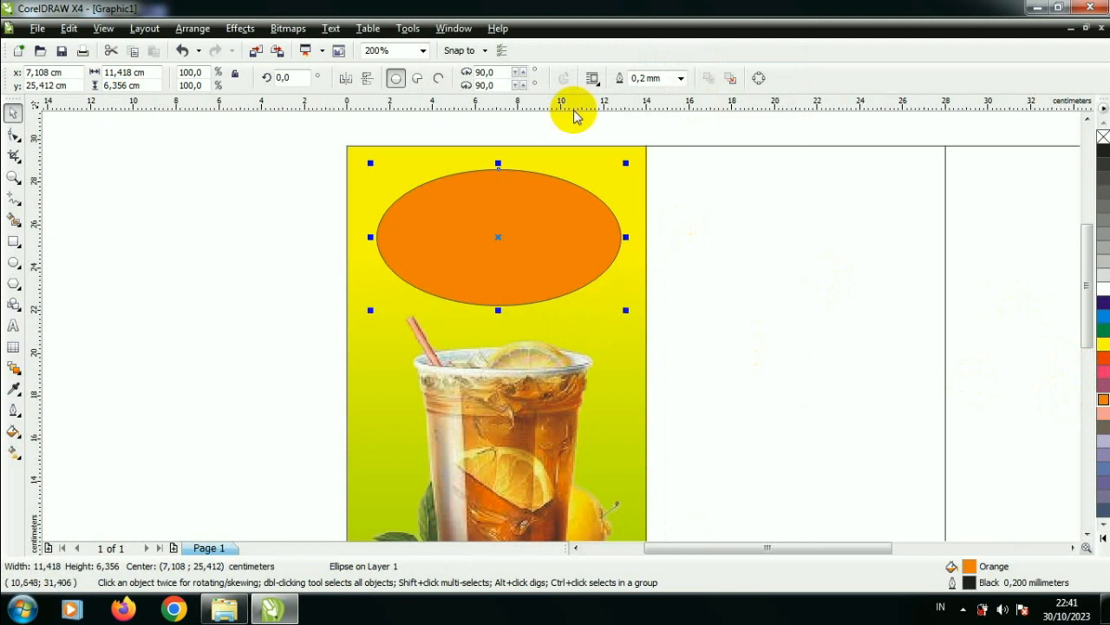
{"action": "left_click", "coordinate": [680, 78]}
{"action": "left_click", "coordinate": [674, 105]}
{"action": "left_click", "coordinate": [680, 78]}
{"action": "left_click", "coordinate": [675, 92]}
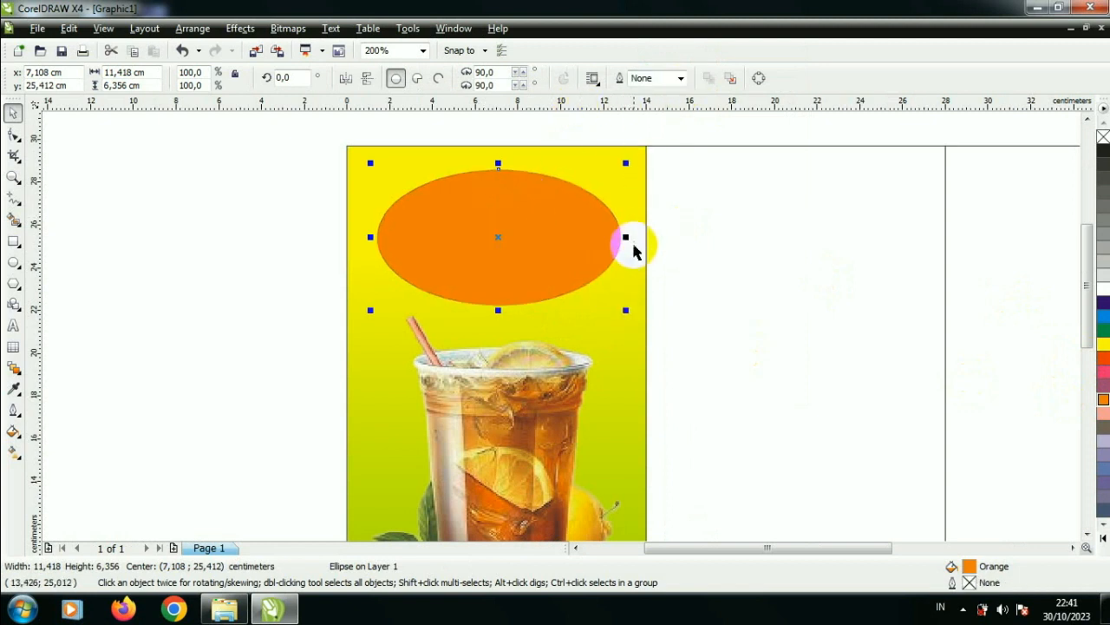
Step: Widen the orange ellipse symmetrically to about 12.2 cm
{"action": "left_click_drag", "start_coordinate": [638, 243], "coordinate": [640, 240]}
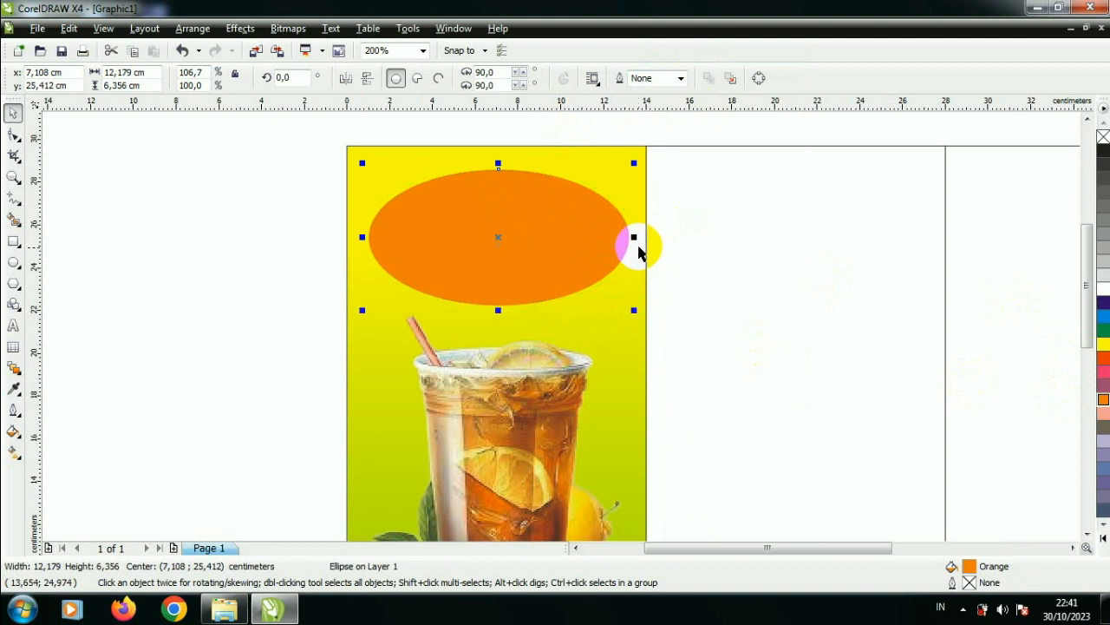
{"action": "scroll", "coordinate": [594, 250], "scroll_direction": "up", "scroll_amount": 1}
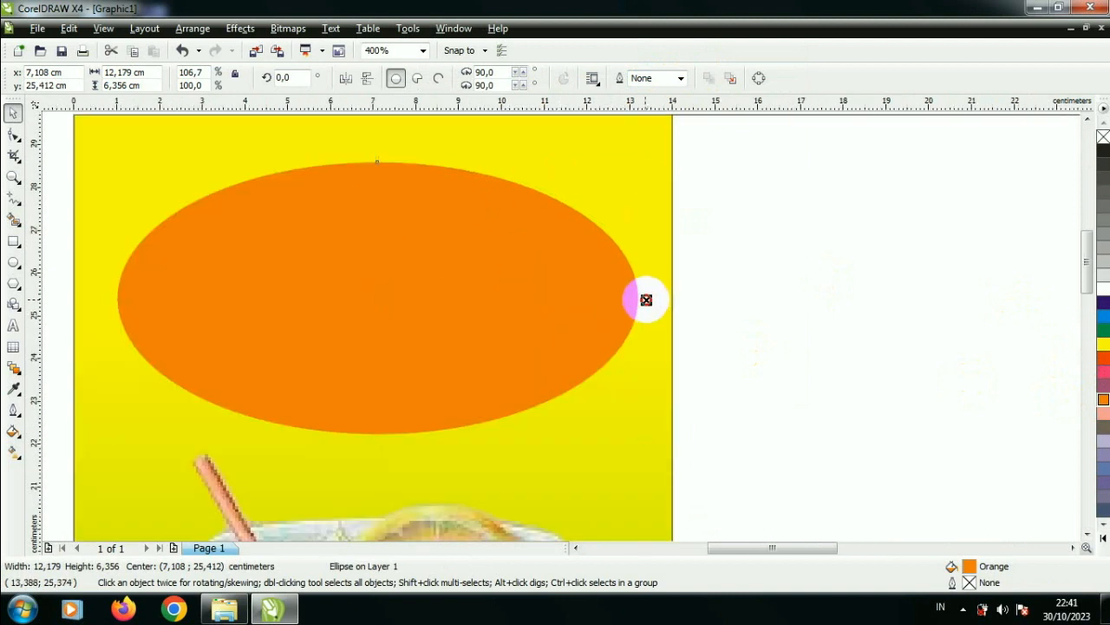
{"action": "scroll", "coordinate": [548, 325], "scroll_direction": "down", "scroll_amount": 1}
Step: Stack two concentric copies inside the orange ellipse: a white one about 11 × 5.7 cm and an orange one about 9.8 × 5.1 cm
{"action": "left_click", "coordinate": [561, 235]}
{"action": "left_click", "coordinate": [540, 287]}
{"action": "key", "text": "Right"}
{"action": "key", "text": "Up"}
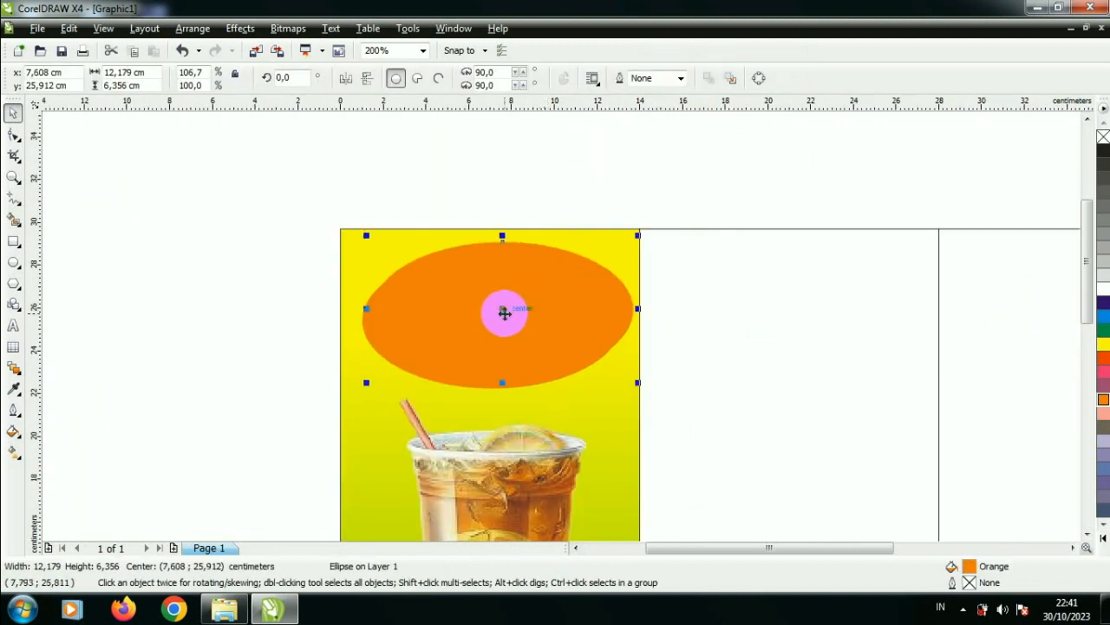
{"action": "left_click_drag", "start_coordinate": [505, 313], "coordinate": [495, 323]}
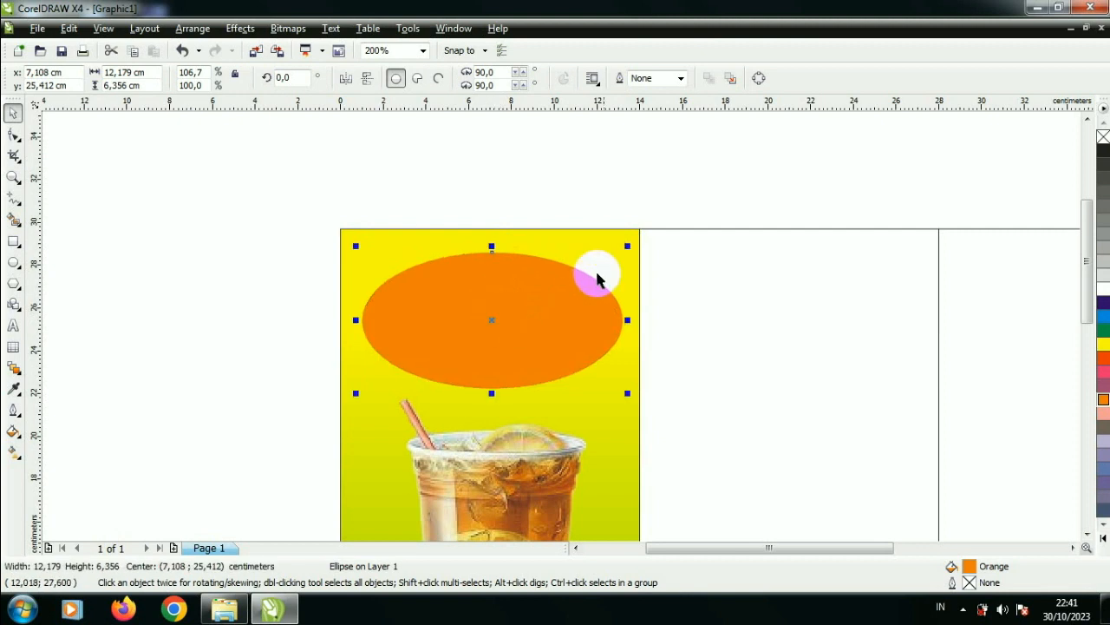
{"action": "left_click_drag", "start_coordinate": [626, 246], "coordinate": [615, 253]}
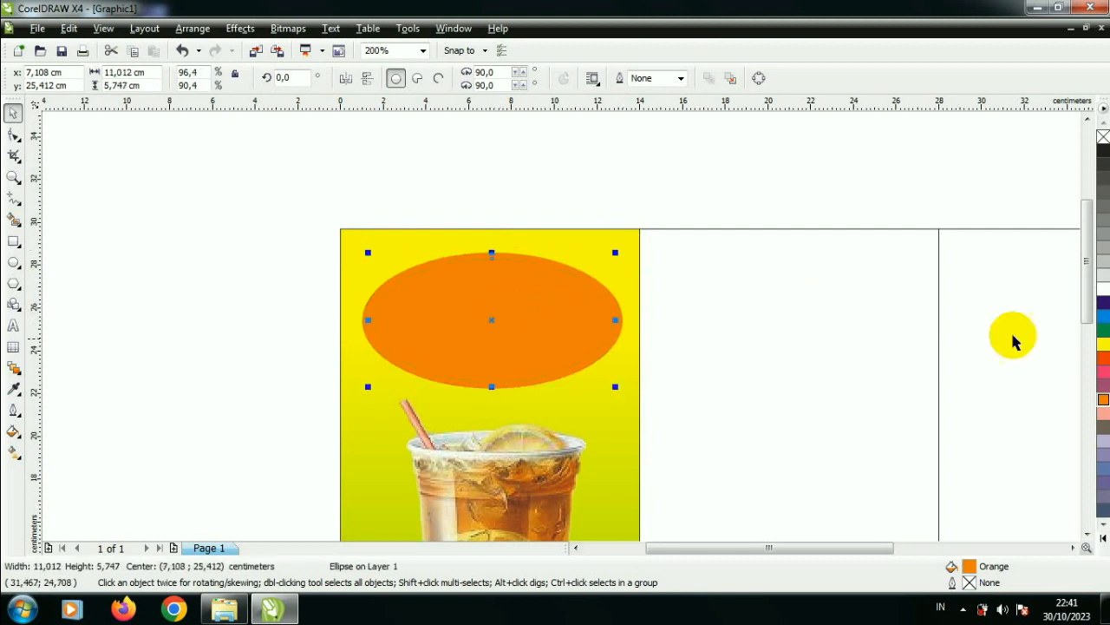
{"action": "left_click", "coordinate": [1102, 295]}
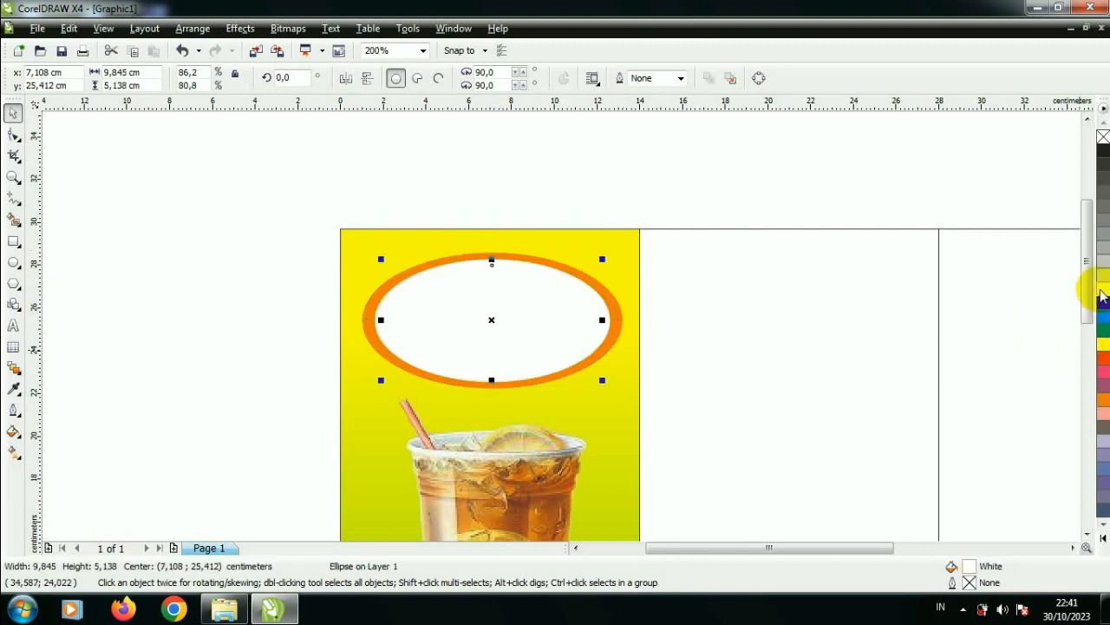
{"action": "left_click", "coordinate": [1103, 397]}
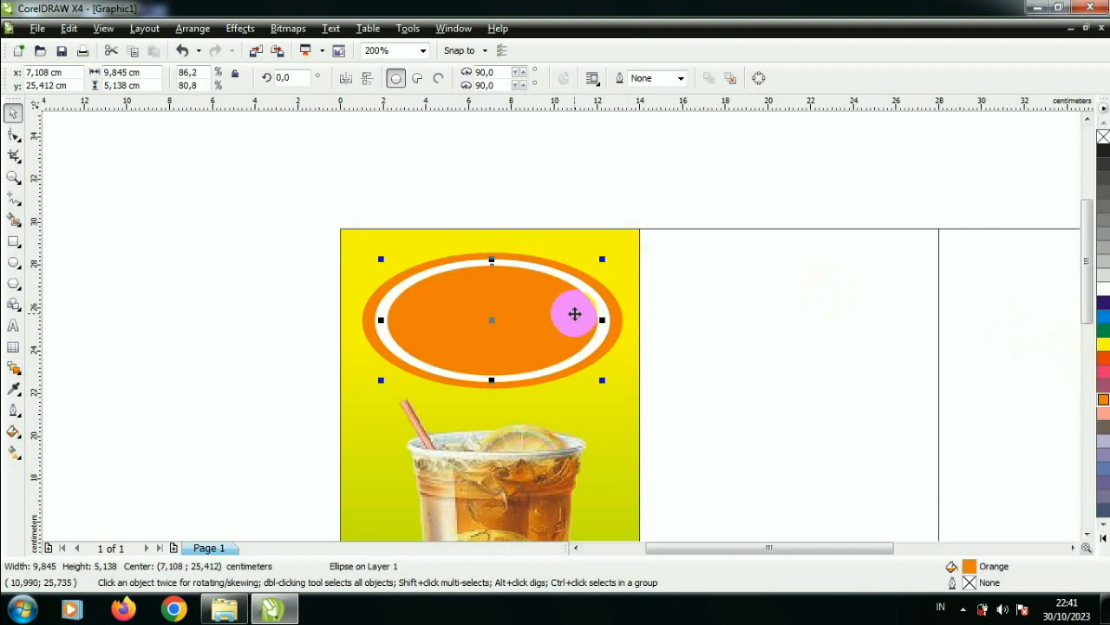
Step: Even out the white ring by widening the white ellipse and enlarging the innermost orange ellipse to about 10.8 × 5.4 cm
{"action": "scroll", "coordinate": [565, 324], "scroll_direction": "up", "scroll_amount": 2}
{"action": "left_click", "coordinate": [697, 334]}
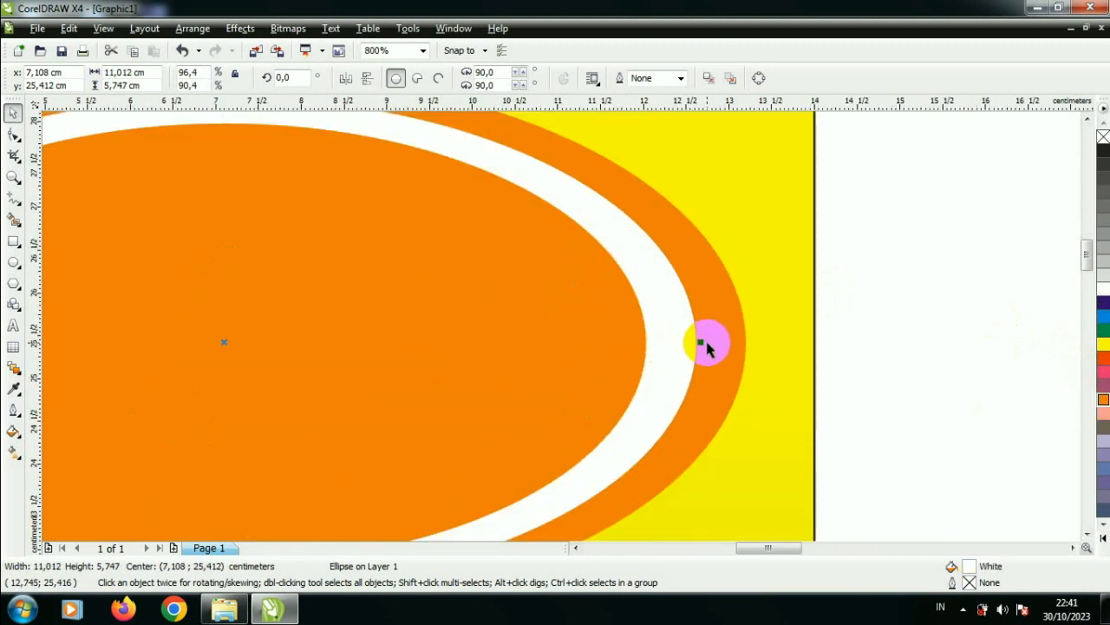
{"action": "left_click_drag", "start_coordinate": [721, 346], "coordinate": [693, 345]}
{"action": "left_click", "coordinate": [615, 344]}
{"action": "scroll", "coordinate": [494, 297], "scroll_direction": "down", "scroll_amount": 1}
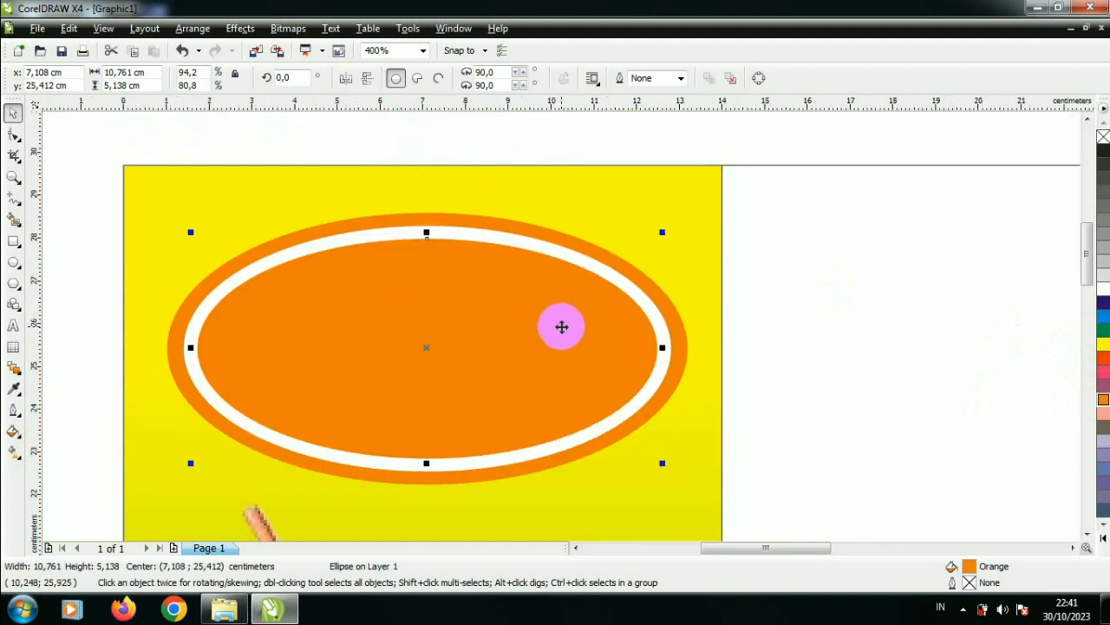
{"action": "scroll", "coordinate": [419, 239], "scroll_direction": "up", "scroll_amount": 1}
{"action": "left_click_drag", "start_coordinate": [585, 322], "coordinate": [563, 324]}
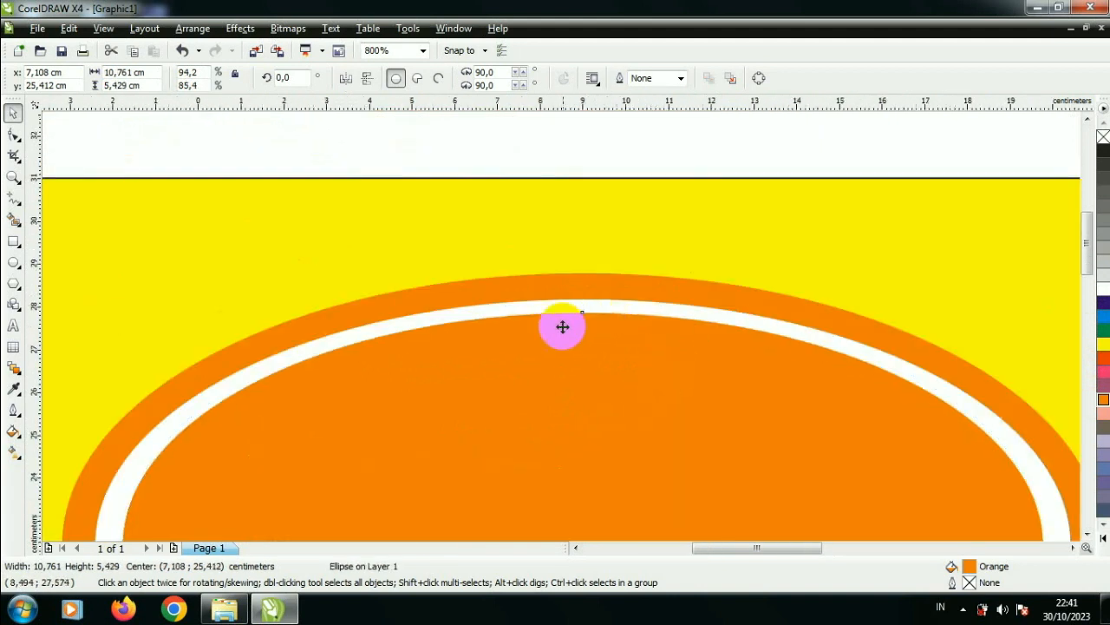
{"action": "scroll", "coordinate": [563, 324], "scroll_direction": "down", "scroll_amount": 1}
{"action": "scroll", "coordinate": [719, 432], "scroll_direction": "up", "scroll_amount": 1}
{"action": "scroll", "coordinate": [583, 322], "scroll_direction": "down", "scroll_amount": 2}
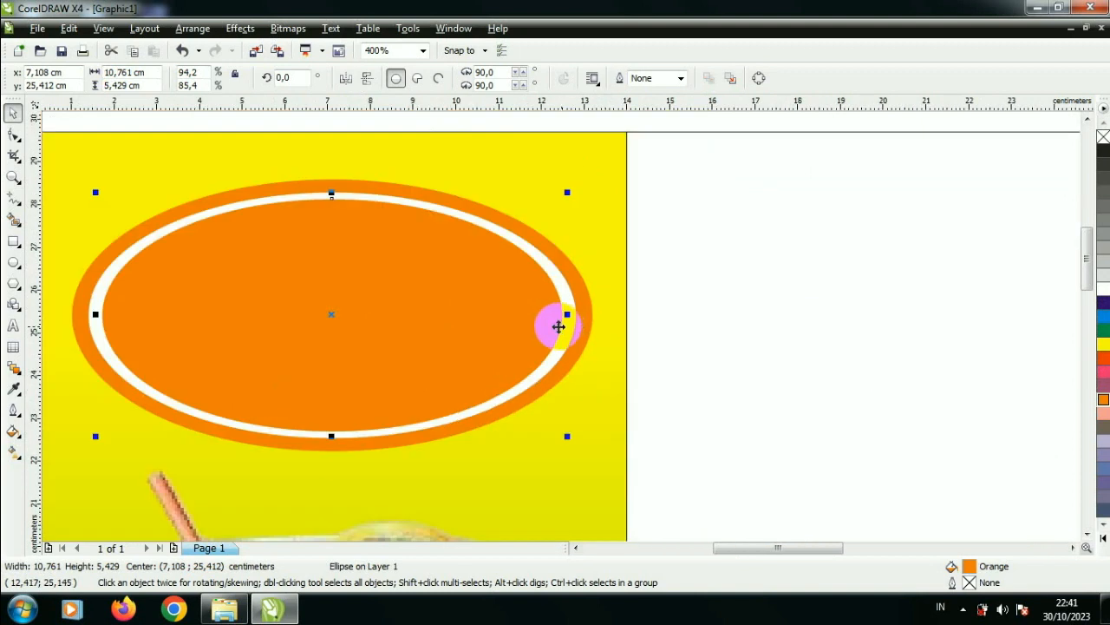
{"action": "left_click", "coordinate": [229, 302]}
{"action": "scroll", "coordinate": [566, 319], "scroll_direction": "down", "scroll_amount": 2}
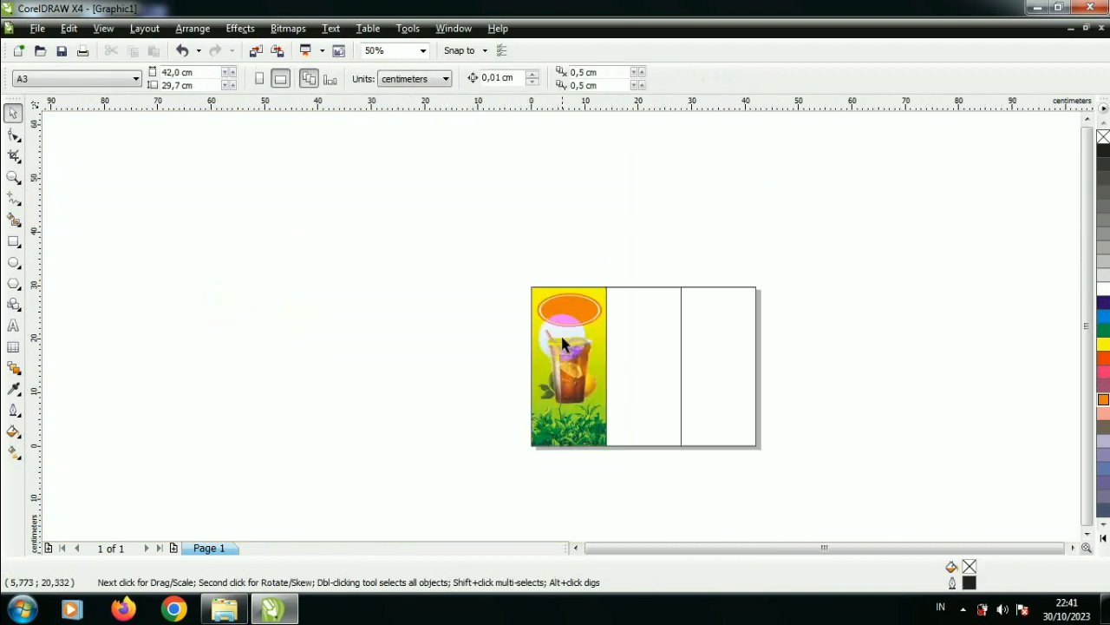
Step: Add the artistic text "ES TEH" beside the panel and set its font to Balloon Extra
{"action": "scroll", "coordinate": [562, 334], "scroll_direction": "up", "scroll_amount": 1}
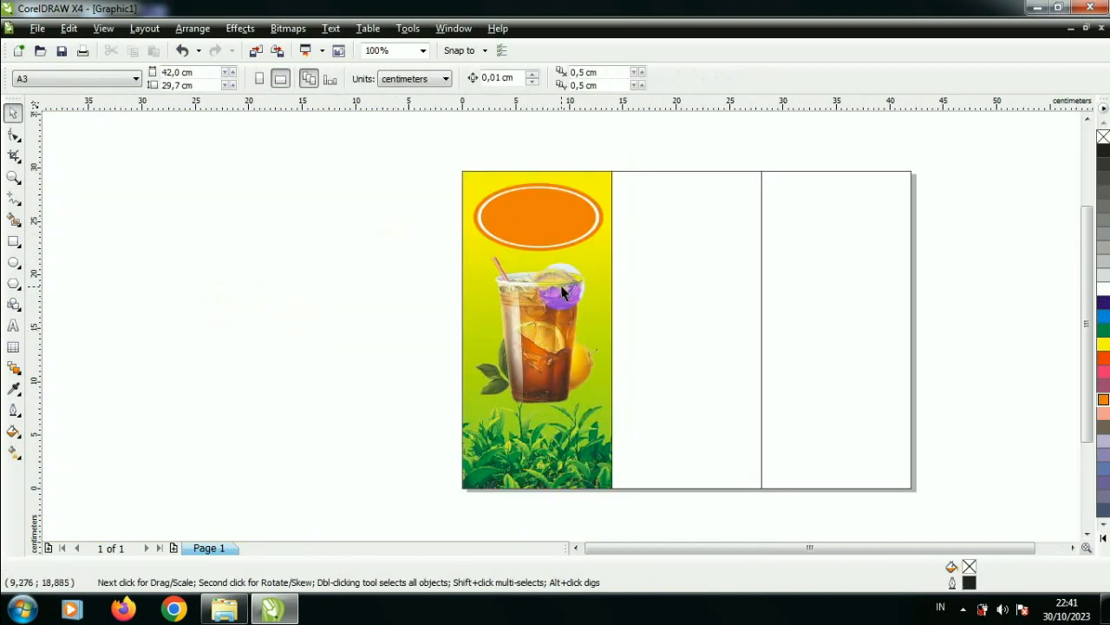
{"action": "scroll", "coordinate": [561, 326], "scroll_direction": "up", "scroll_amount": 1}
{"action": "left_click", "coordinate": [13, 326]}
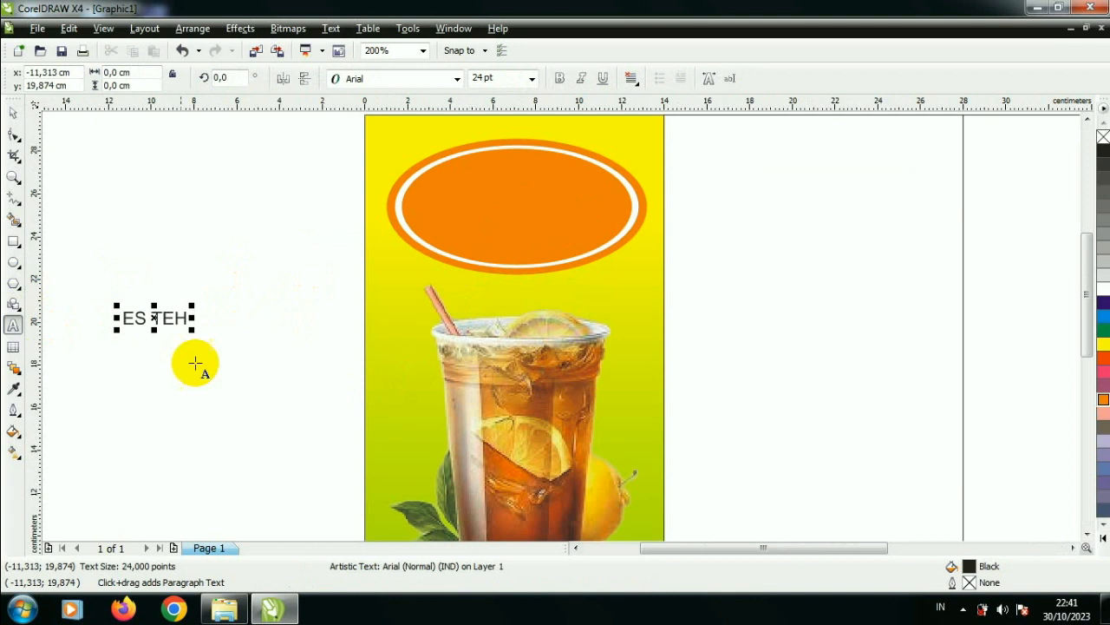
{"action": "left_click", "coordinate": [13, 113]}
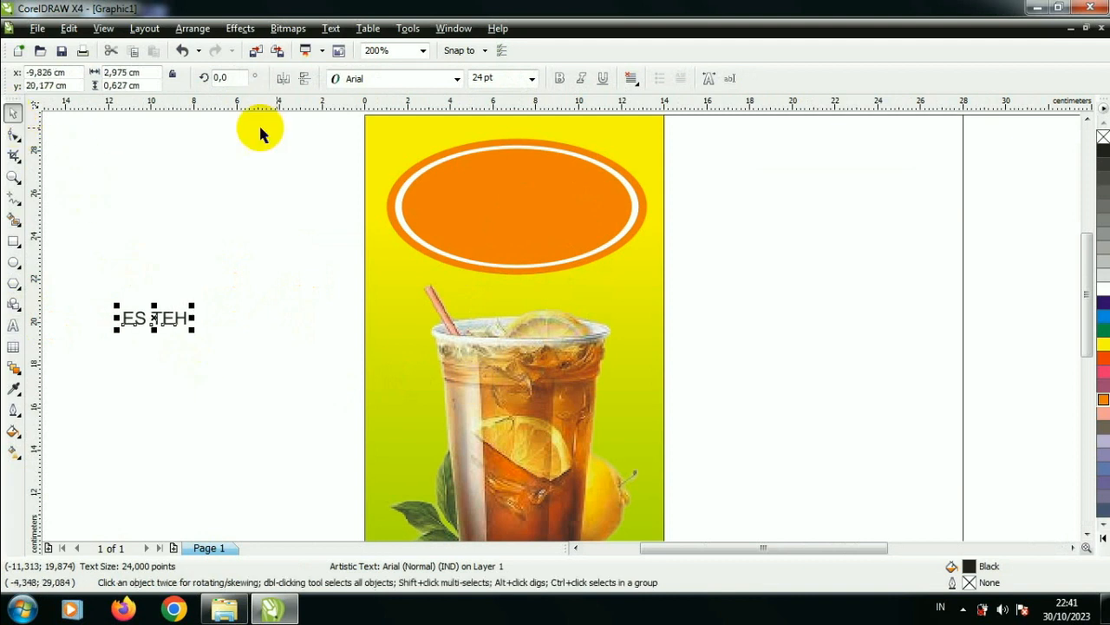
{"action": "left_click", "coordinate": [457, 80]}
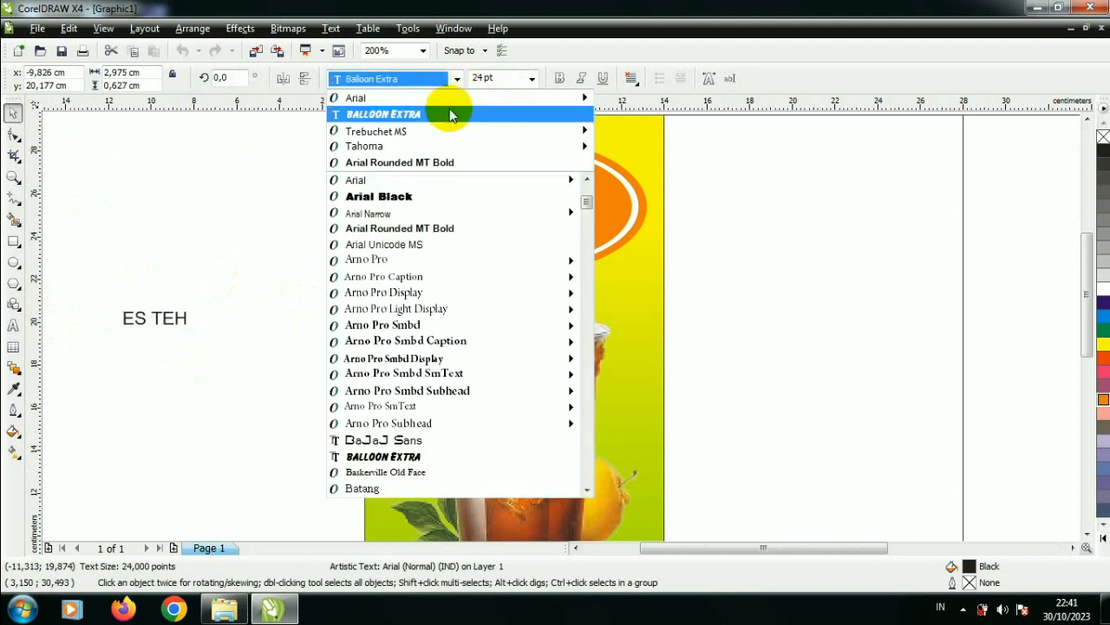
{"action": "left_click", "coordinate": [444, 113]}
Step: Enlarge the ES TEH text to about 84 pt and center it inside the orange oval
{"action": "left_click_drag", "start_coordinate": [190, 330], "coordinate": [614, 217]}
{"action": "scroll", "coordinate": [614, 217], "scroll_direction": "up", "scroll_amount": 1}
{"action": "left_click_drag", "start_coordinate": [627, 257], "coordinate": [612, 266]}
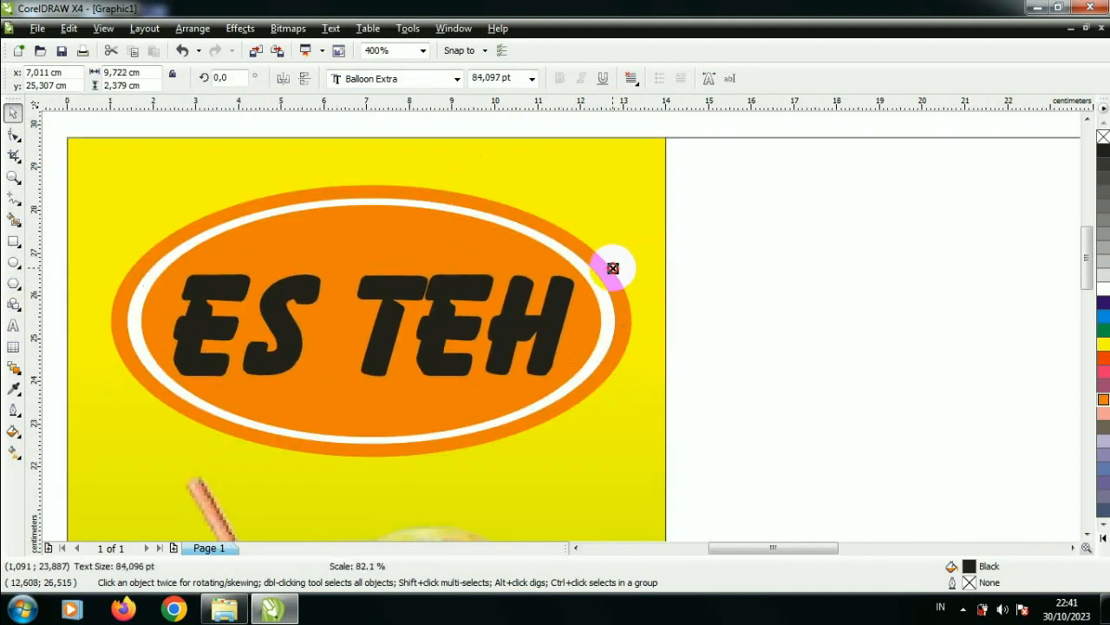
{"action": "left_click_drag", "start_coordinate": [578, 303], "coordinate": [563, 302]}
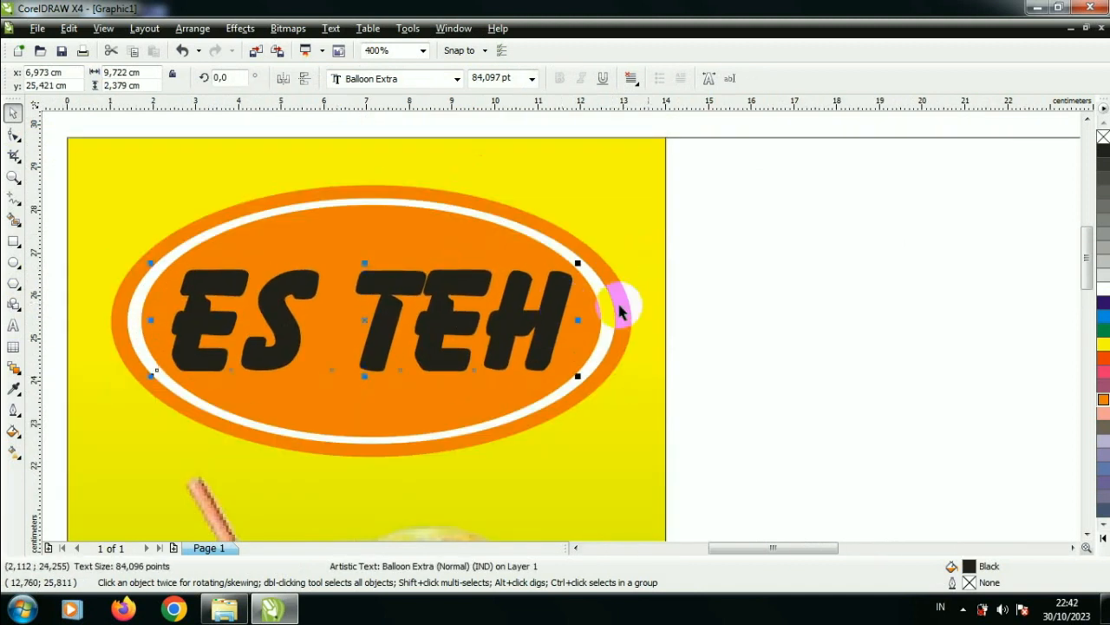
Step: Fill the ES TEH text yellow, shrink it to about 80 pt and recenter it inside the orange oval
{"action": "left_click", "coordinate": [1102, 292]}
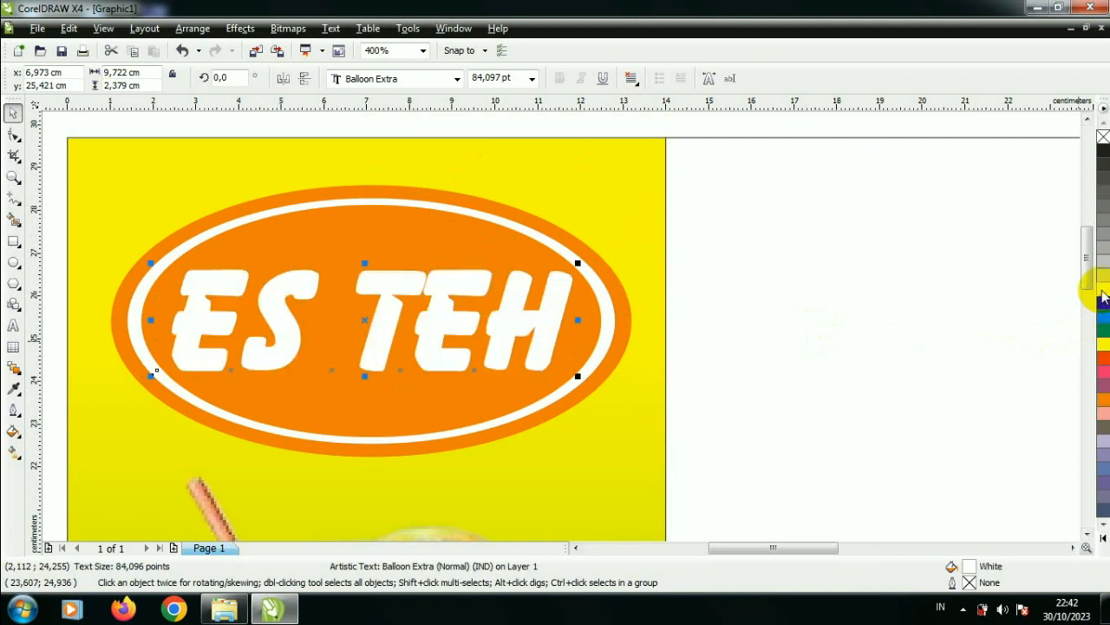
{"action": "left_click", "coordinate": [1100, 346]}
{"action": "left_click_drag", "start_coordinate": [578, 260], "coordinate": [567, 266]}
{"action": "scroll", "coordinate": [561, 332], "scroll_direction": "up", "scroll_amount": 2}
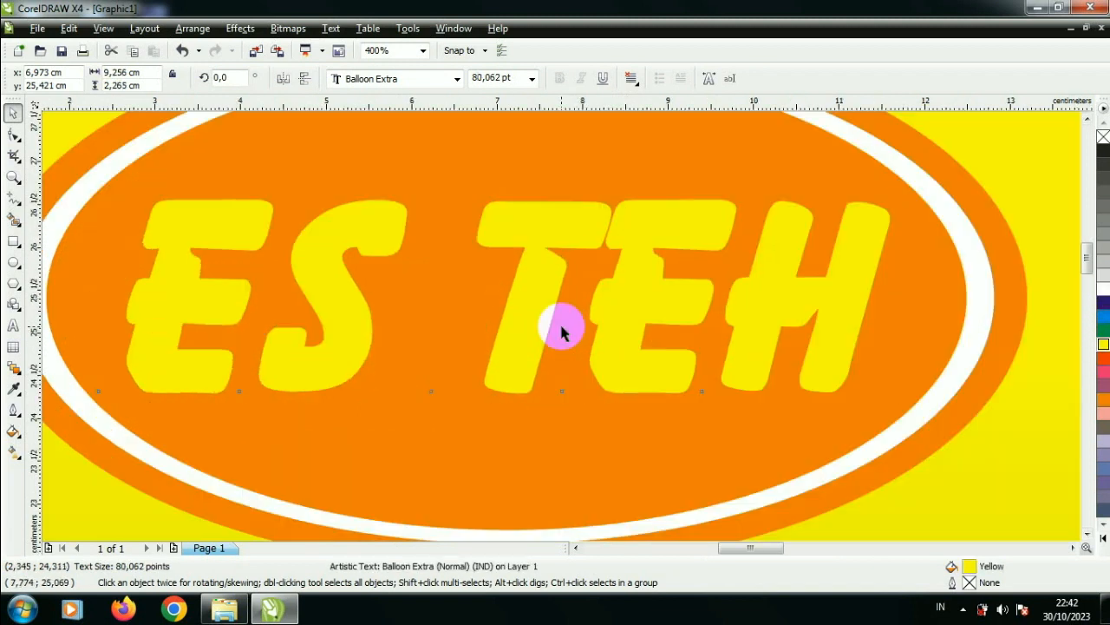
{"action": "left_click_drag", "start_coordinate": [533, 313], "coordinate": [528, 313]}
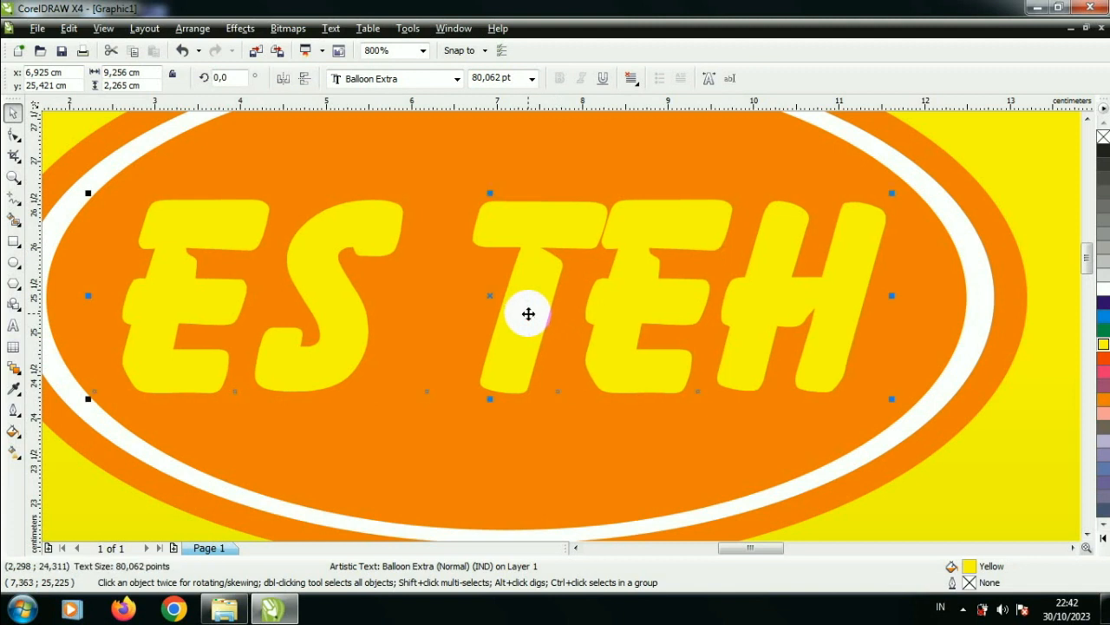
Step: Give the ES TEH text a 0.1 cm black outline with rounded corners and caps, behind the fill and scaling with the image
{"action": "key", "text": "F12"}
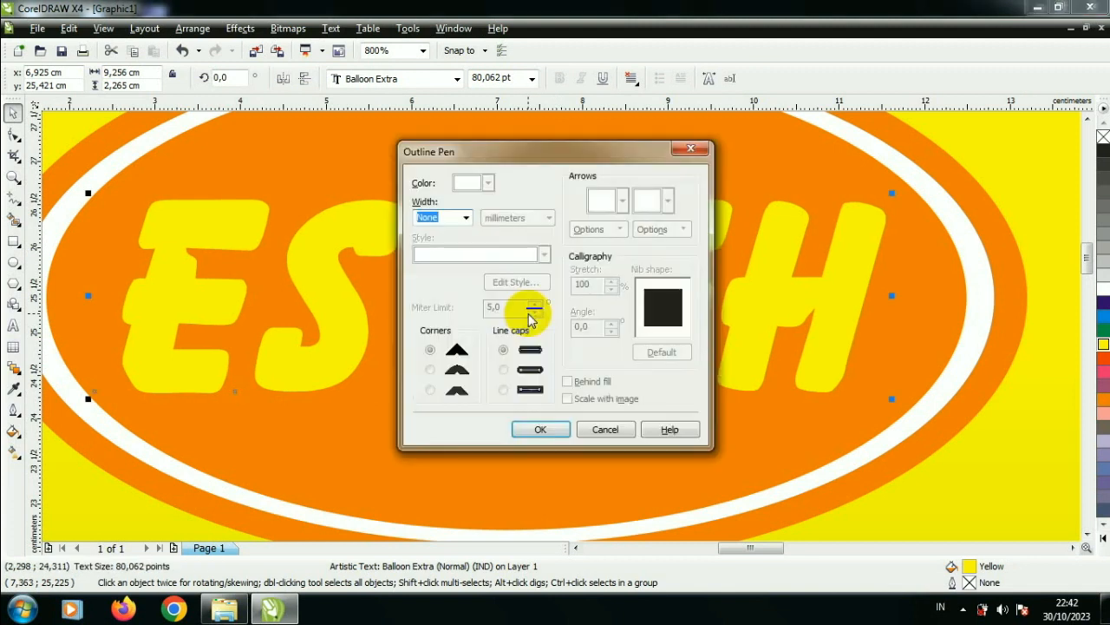
{"action": "left_click", "coordinate": [467, 218]}
{"action": "left_click", "coordinate": [455, 261]}
{"action": "left_click", "coordinate": [518, 218]}
{"action": "left_click", "coordinate": [519, 339]}
{"action": "left_click", "coordinate": [488, 182]}
{"action": "left_click", "coordinate": [541, 289]}
{"action": "left_click", "coordinate": [430, 369]}
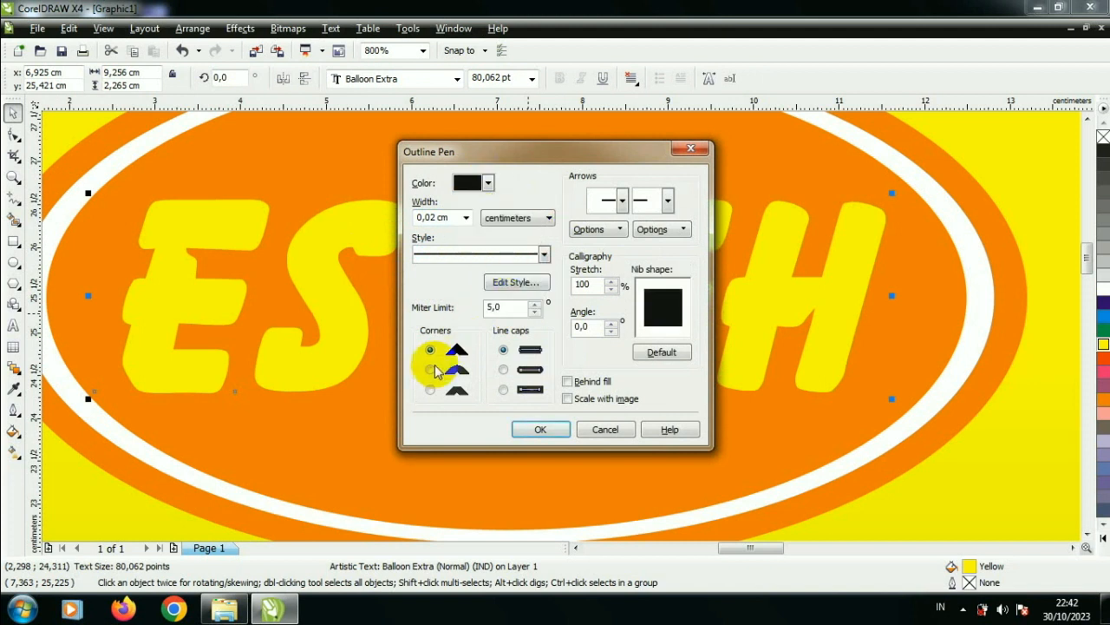
{"action": "left_click", "coordinate": [504, 370]}
{"action": "left_click", "coordinate": [568, 382]}
{"action": "left_click", "coordinate": [568, 398]}
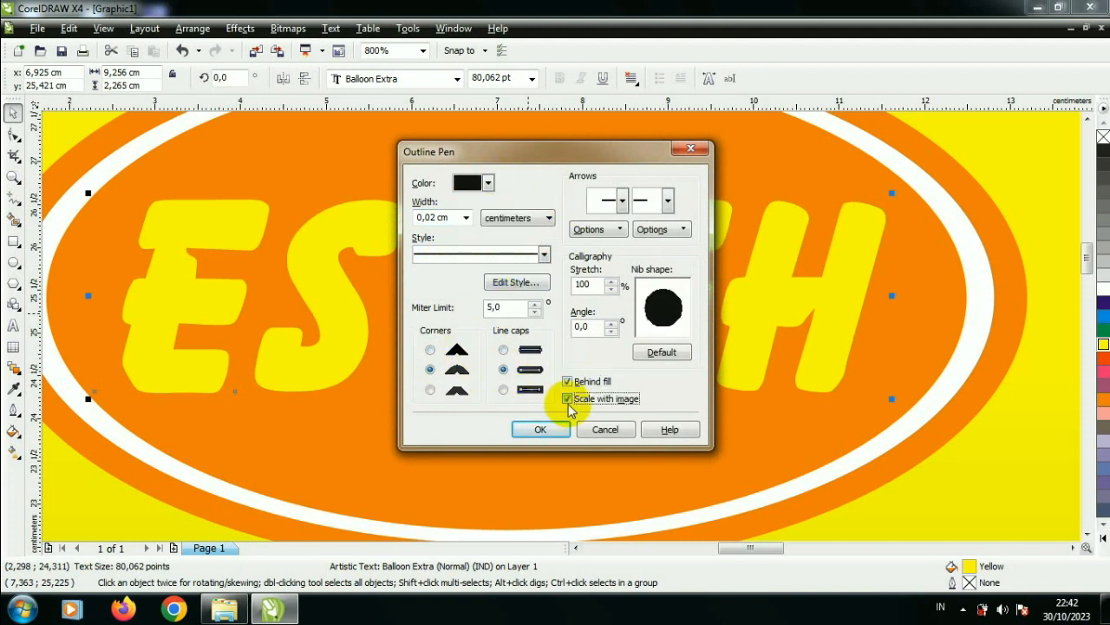
{"action": "left_click", "coordinate": [541, 429]}
Step: Duplicate the ES TEH text and set a black copy slightly offset behind the yellow lettering as a shadow
{"action": "scroll", "coordinate": [562, 327], "scroll_direction": "down", "scroll_amount": 2}
{"action": "scroll", "coordinate": [562, 326], "scroll_direction": "down", "scroll_amount": 2}
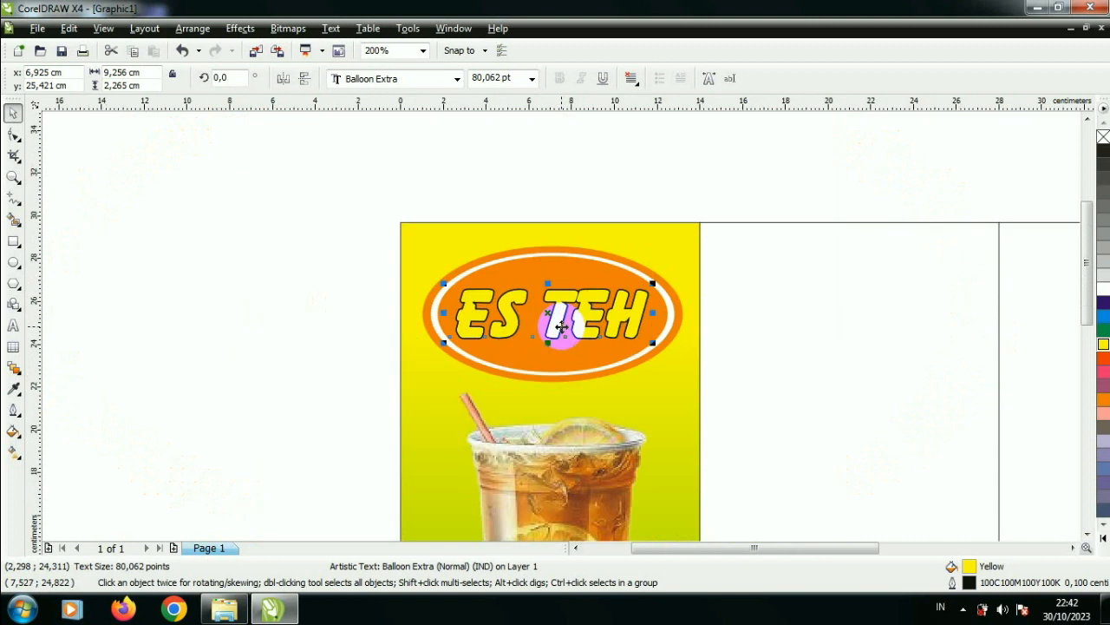
{"action": "scroll", "coordinate": [562, 326], "scroll_direction": "up", "scroll_amount": 4}
{"action": "key", "text": "ctrl+d"}
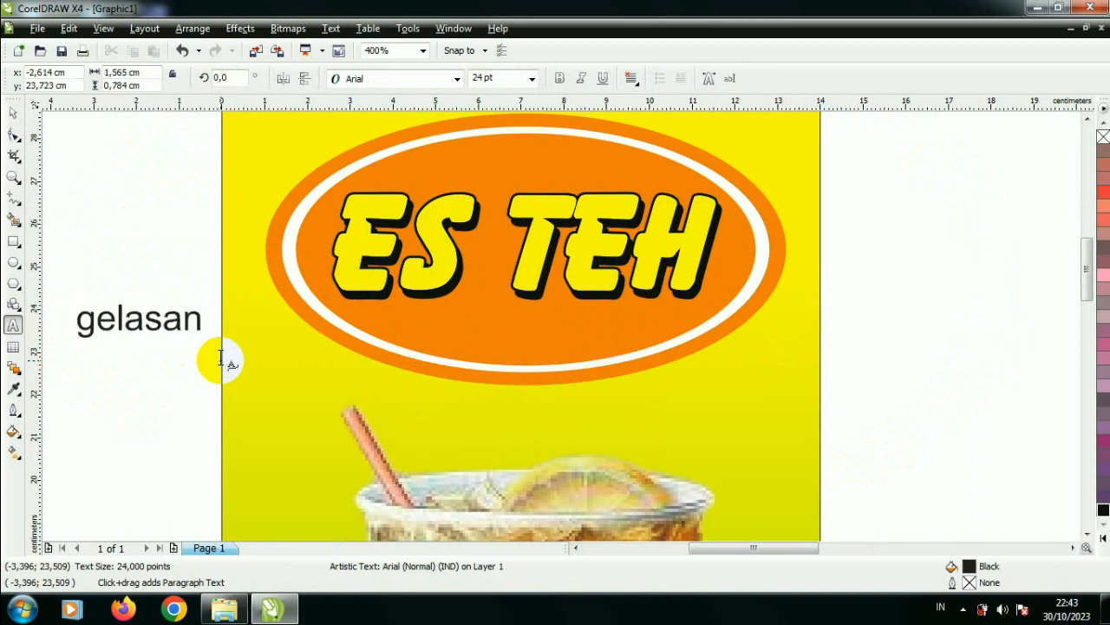
Step: Capitalize the first letter of the text beside the panel so it reads "Gelasan"
{"action": "left_click", "coordinate": [105, 320]}
{"action": "key", "text": "BackSpace"}
{"action": "type", "text": "G"}
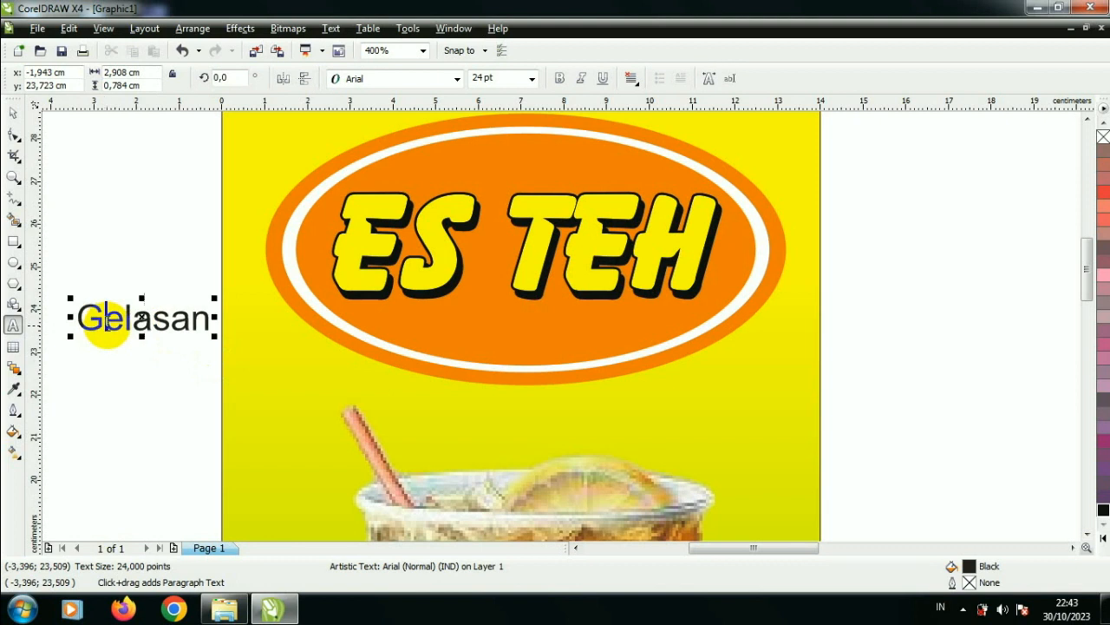
Step: Enlarge the Gelasan text to about 40 pt and place it below ES TEH in the oval
{"action": "left_click", "coordinate": [13, 113]}
{"action": "left_click_drag", "start_coordinate": [217, 338], "coordinate": [707, 333]}
{"action": "left_click_drag", "start_coordinate": [534, 348], "coordinate": [471, 353]}
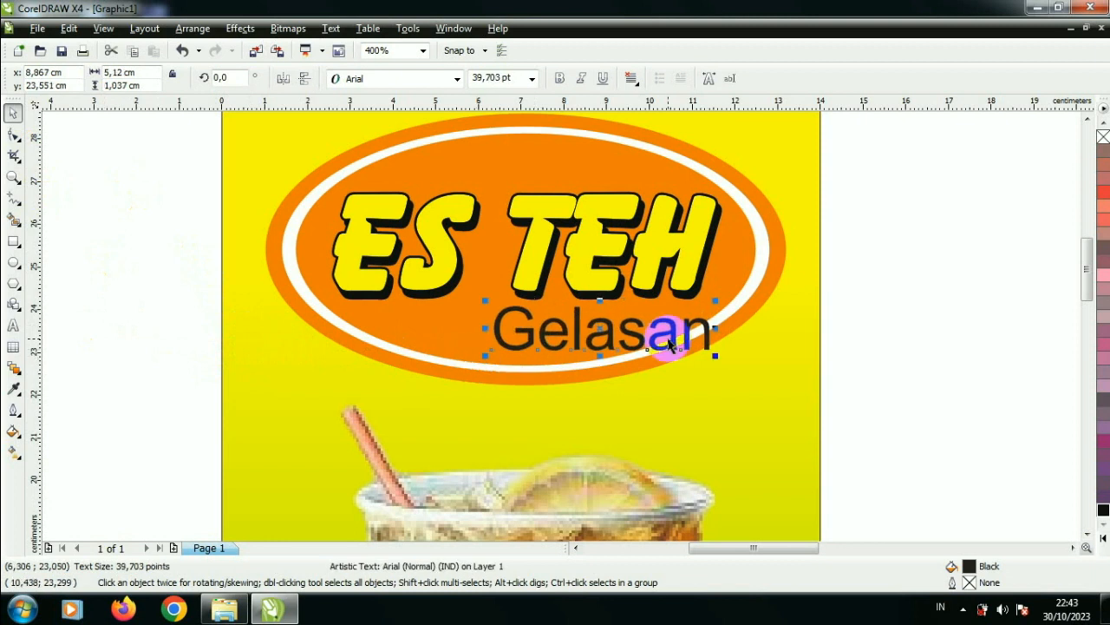
Step: Set the Gelasan text's font to Brush Script MT and move it under the middle of ES TEH
{"action": "left_click", "coordinate": [670, 336]}
{"action": "left_click", "coordinate": [457, 79]}
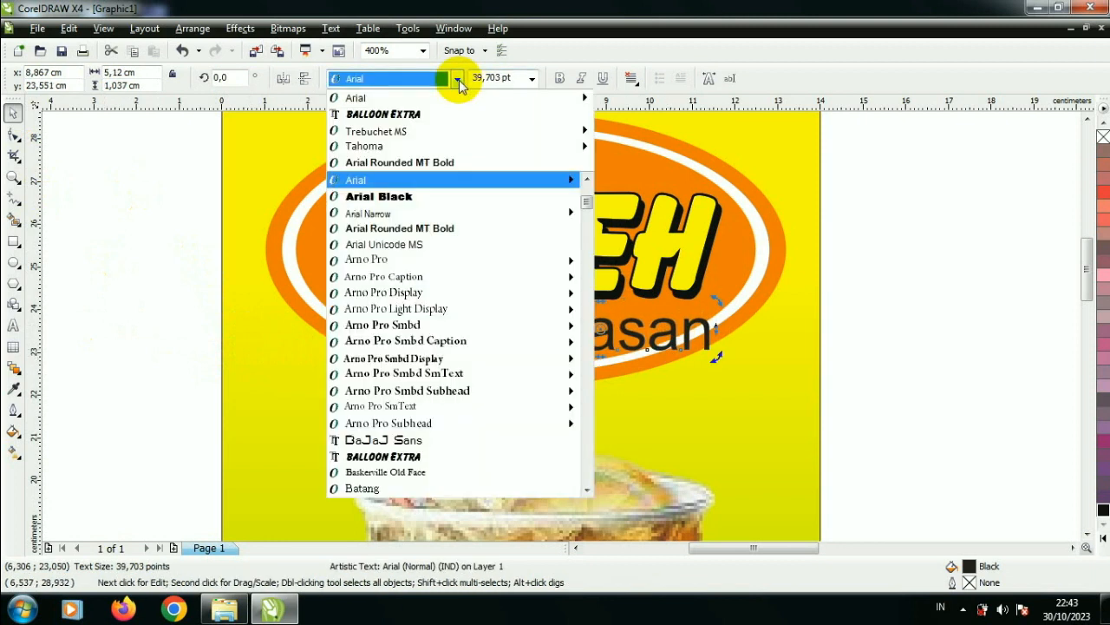
{"action": "type", "text": "brush"}
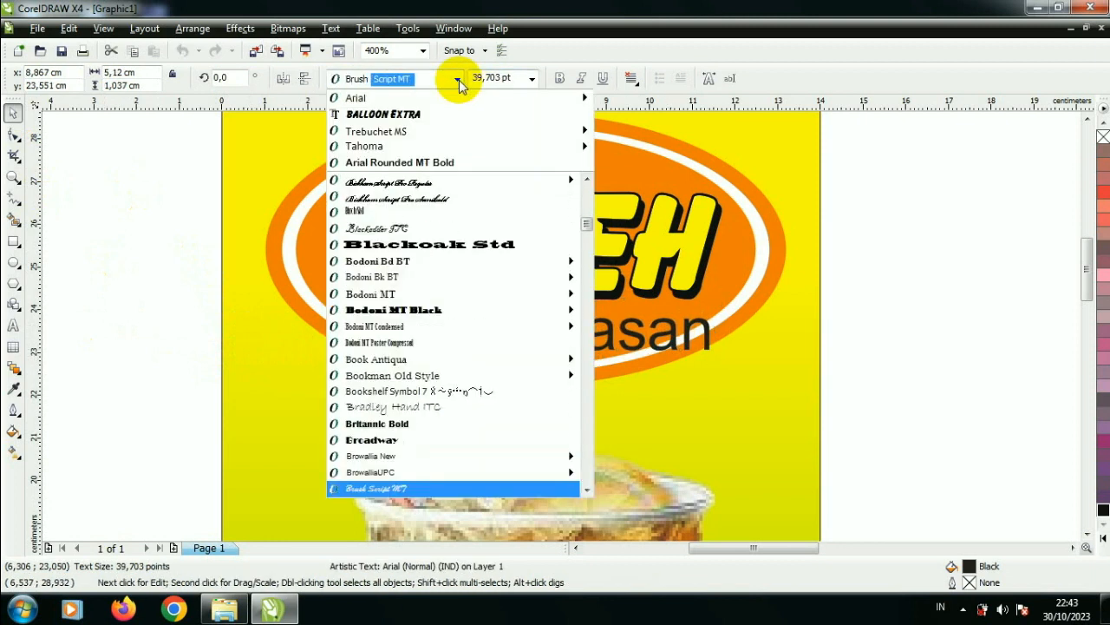
{"action": "key", "text": "Return"}
{"action": "scroll", "coordinate": [587, 335], "scroll_direction": "up", "scroll_amount": 1}
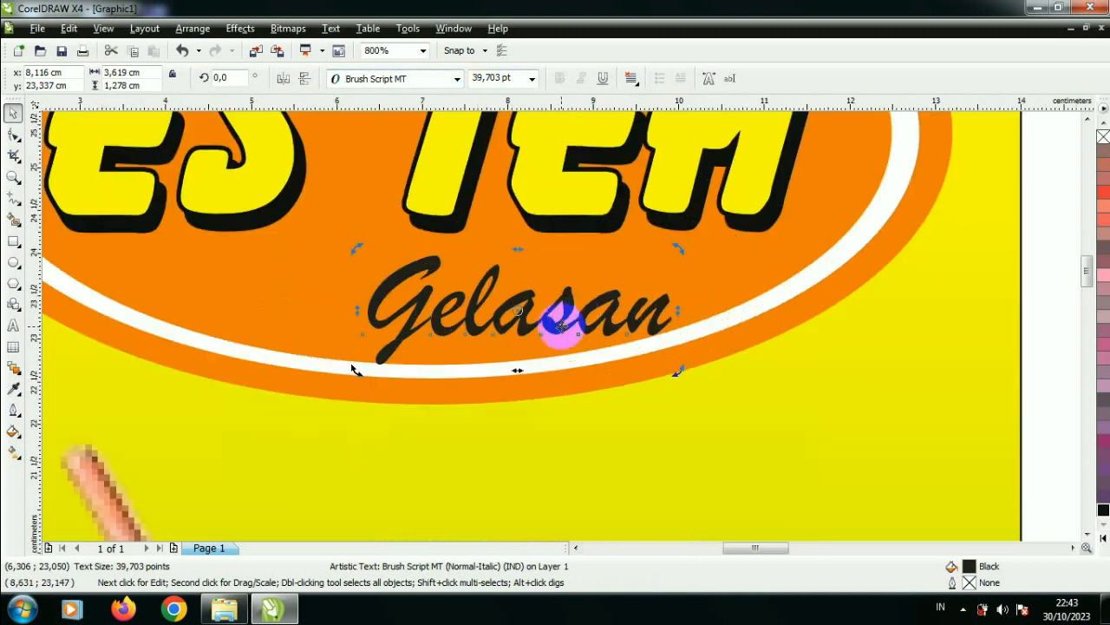
{"action": "left_click", "coordinate": [581, 319]}
{"action": "left_click_drag", "start_coordinate": [558, 302], "coordinate": [453, 278]}
{"action": "scroll", "coordinate": [463, 248], "scroll_direction": "down", "scroll_amount": 1}
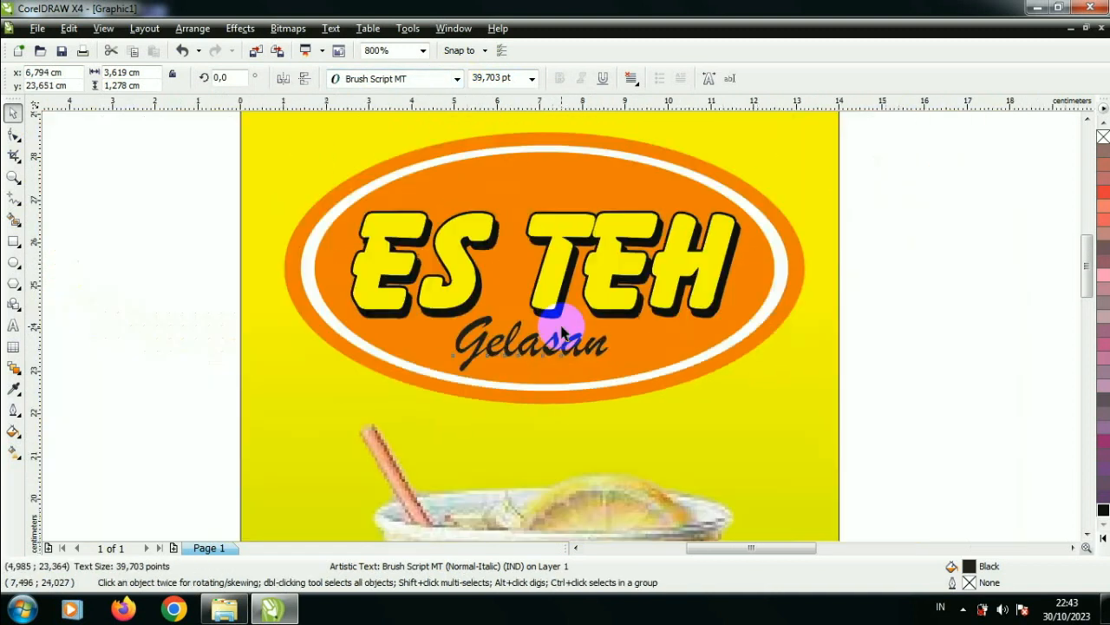
Step: Shrink the ES TEH lettering together with its shadow and move both up to leave room for Gelasan
{"action": "left_click_drag", "start_coordinate": [193, 166], "coordinate": [811, 351]}
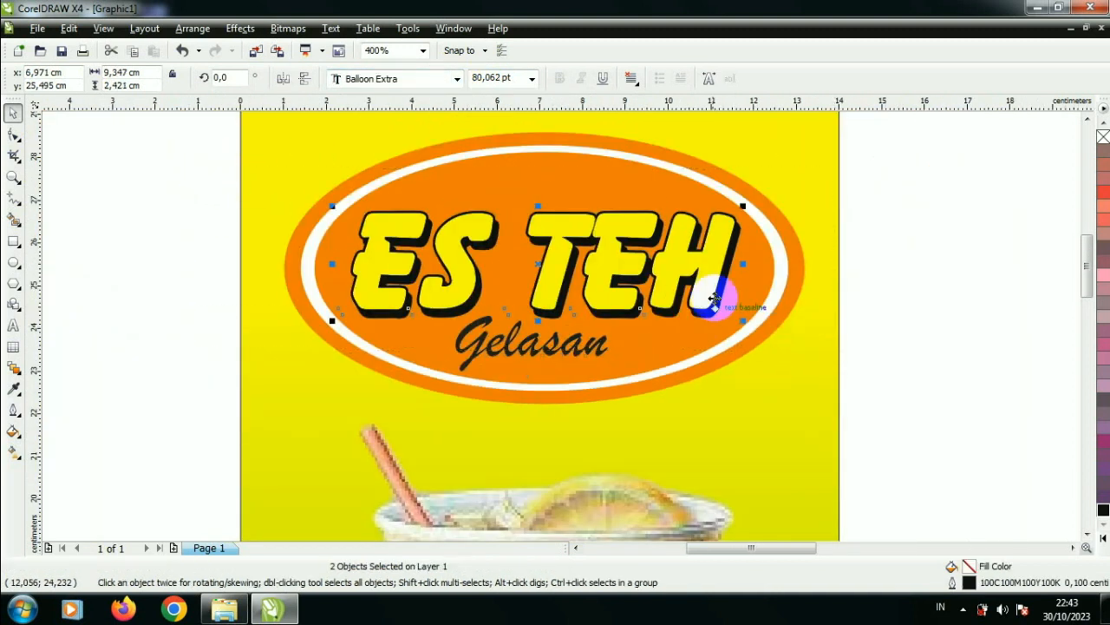
{"action": "left_click_drag", "start_coordinate": [742, 320], "coordinate": [734, 309]}
{"action": "left_click_drag", "start_coordinate": [702, 276], "coordinate": [700, 251]}
Step: Enlarge the Gelasan text to about 53 pt and center it in the oval below ES TEH
{"action": "left_click", "coordinate": [602, 347]}
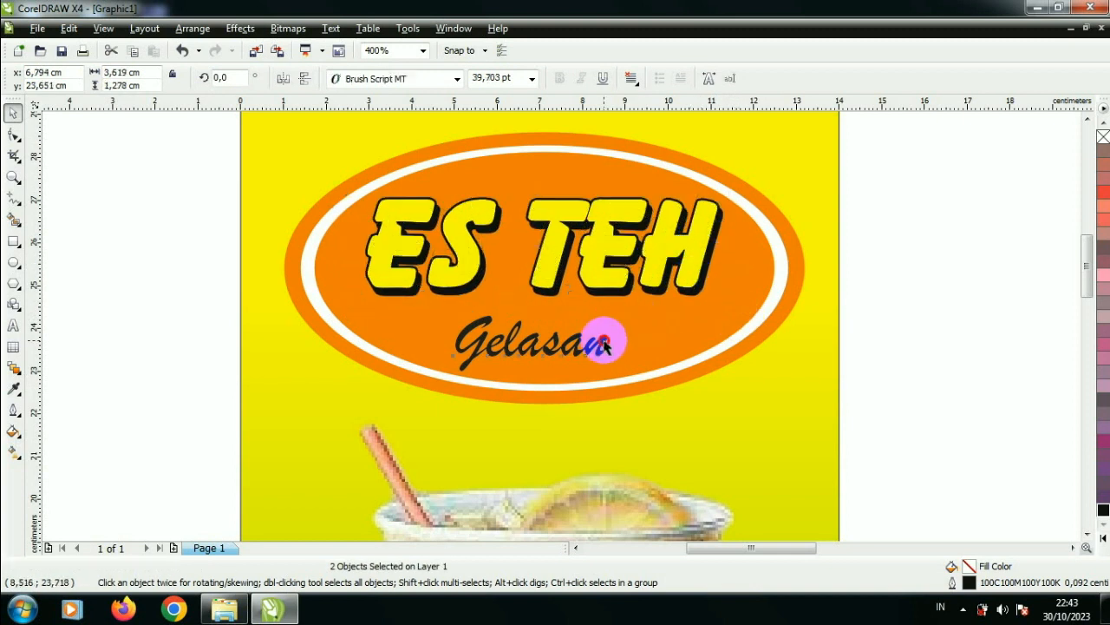
{"action": "left_click_drag", "start_coordinate": [625, 376], "coordinate": [669, 393]}
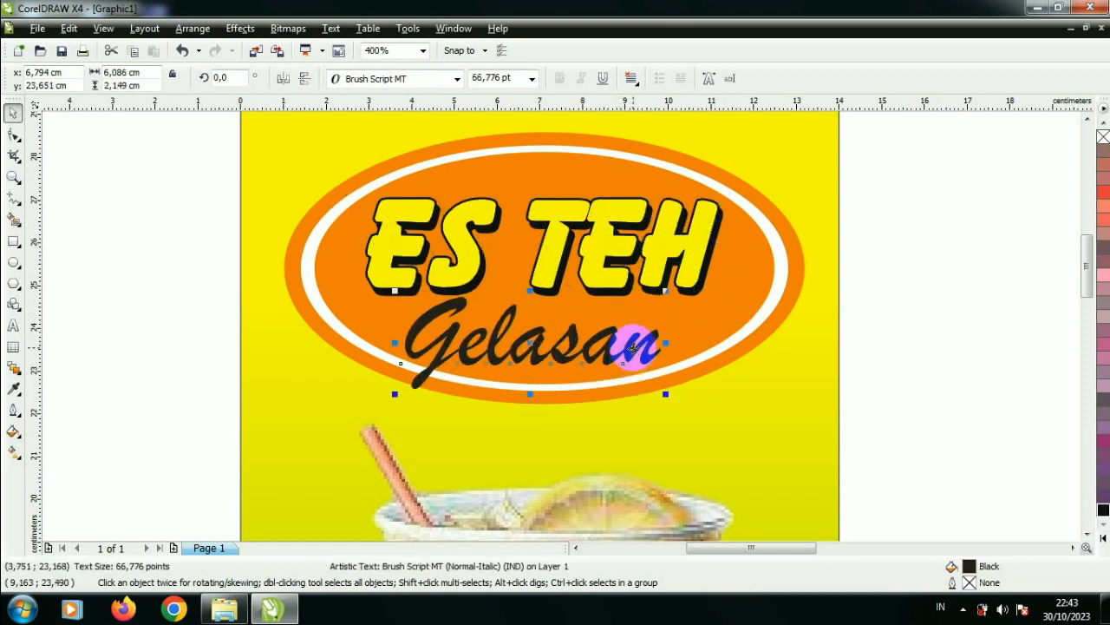
{"action": "left_click_drag", "start_coordinate": [635, 347], "coordinate": [654, 343]}
{"action": "left_click_drag", "start_coordinate": [685, 286], "coordinate": [661, 295]}
Step: Fill the Gelasan text with white
{"action": "left_click", "coordinate": [1103, 124]}
{"action": "left_click", "coordinate": [1103, 124]}
{"action": "left_click", "coordinate": [1104, 124]}
{"action": "left_click", "coordinate": [1104, 124]}
{"action": "left_click", "coordinate": [1103, 124]}
{"action": "left_click", "coordinate": [1103, 124]}
{"action": "left_click", "coordinate": [1103, 124]}
{"action": "left_click", "coordinate": [1103, 124]}
{"action": "left_click", "coordinate": [1104, 124]}
{"action": "left_click", "coordinate": [1103, 124]}
{"action": "left_click", "coordinate": [1104, 124]}
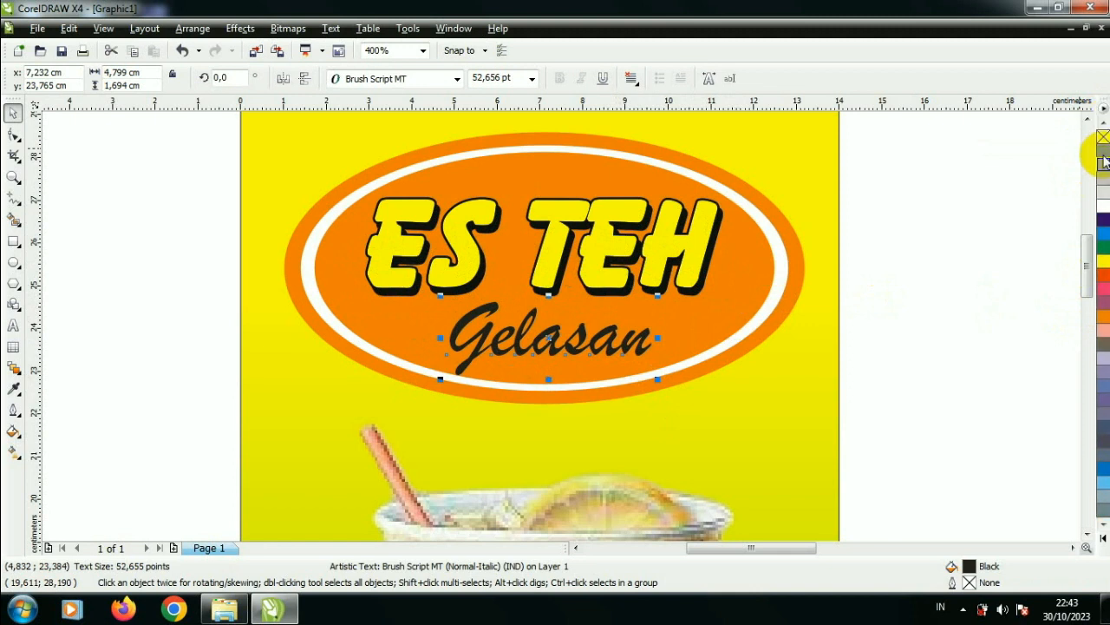
{"action": "left_click", "coordinate": [1103, 206]}
Step: Enlarge the white Gelasan text to about 58 pt and raise it closer to ES TEH
{"action": "scroll", "coordinate": [622, 350], "scroll_direction": "up", "scroll_amount": 1}
{"action": "left_click_drag", "start_coordinate": [543, 319], "coordinate": [543, 308]}
{"action": "left_click_drag", "start_coordinate": [630, 366], "coordinate": [647, 375]}
{"action": "left_click_drag", "start_coordinate": [484, 315], "coordinate": [483, 303]}
{"action": "scroll", "coordinate": [561, 326], "scroll_direction": "down", "scroll_amount": 1}
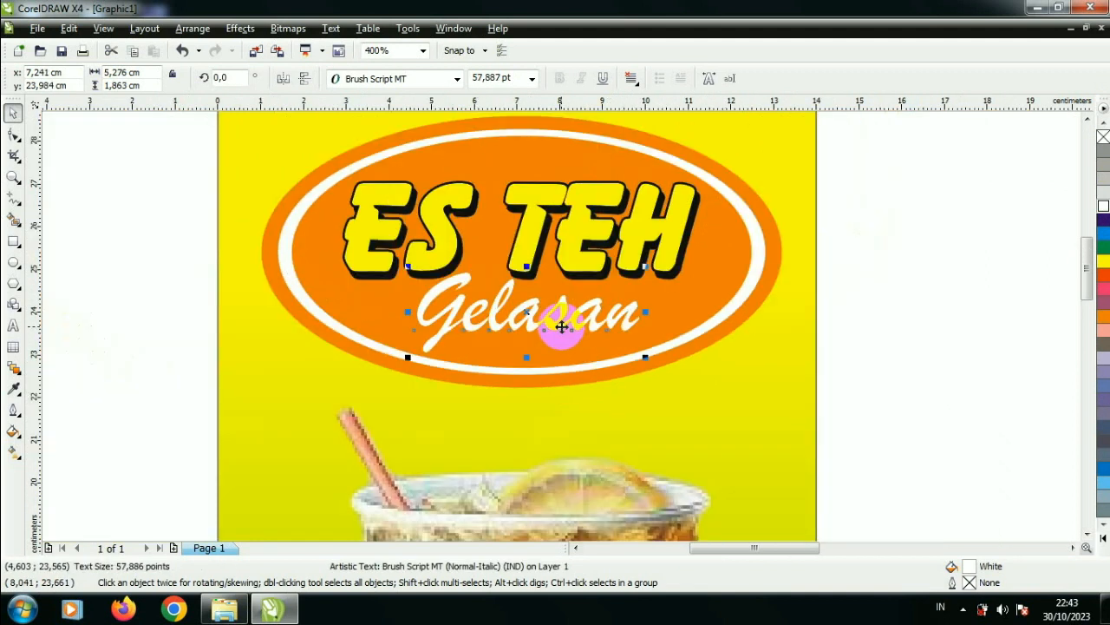
Step: Duplicate the Gelasan text in black, offset the copy slightly down and right, and put it behind the white text as a shadow
{"action": "key", "text": "ctrl+d"}
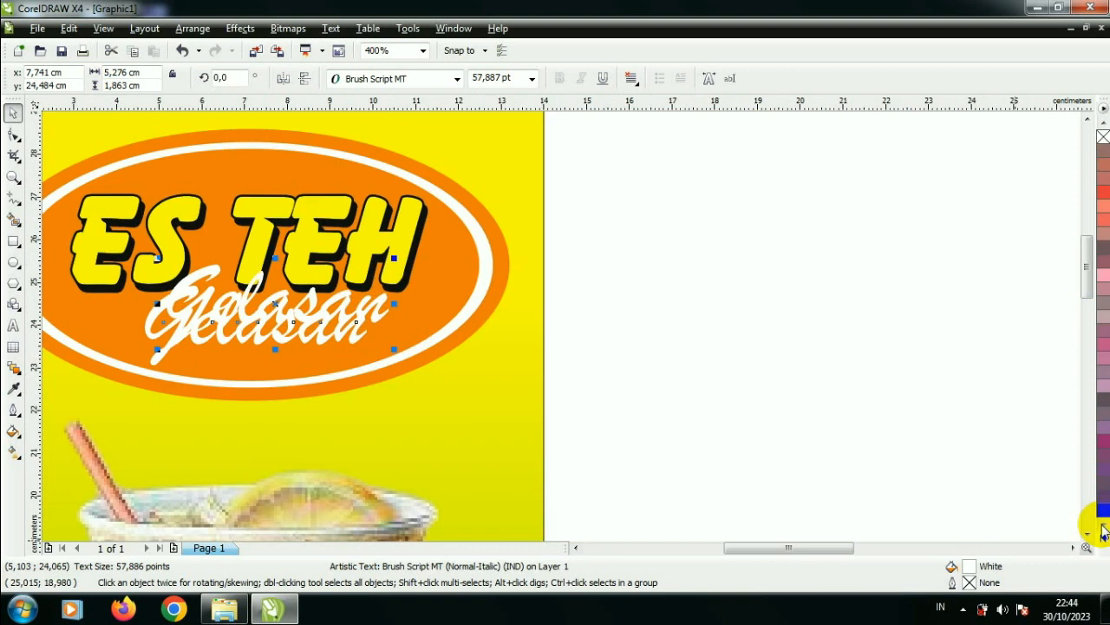
{"action": "left_click", "coordinate": [1102, 510]}
{"action": "scroll", "coordinate": [228, 335], "scroll_direction": "up", "scroll_amount": 1}
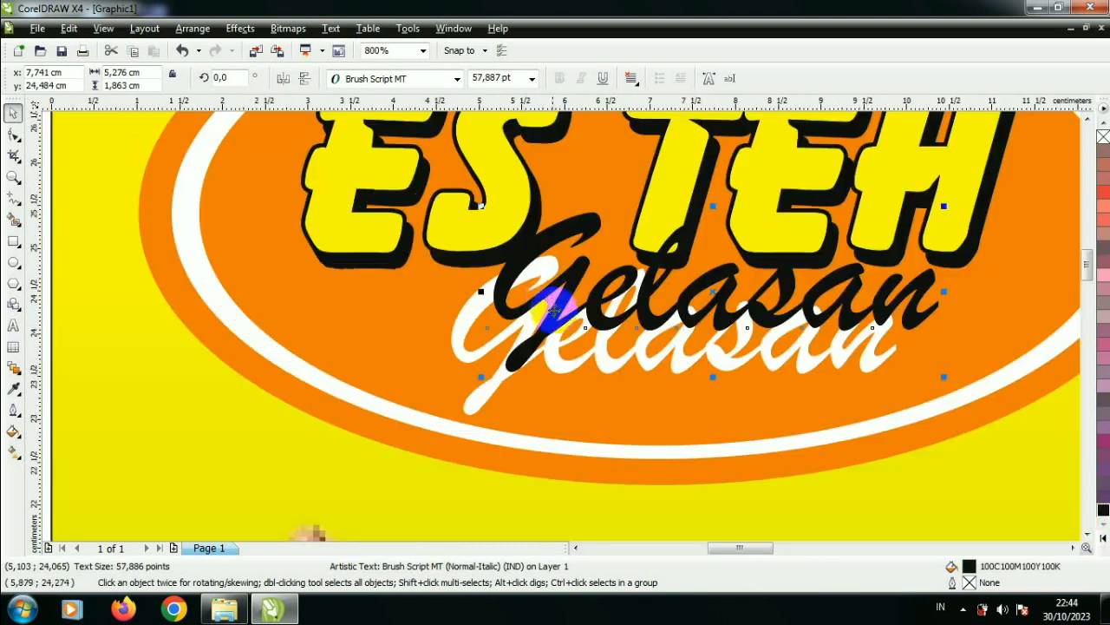
{"action": "left_click_drag", "start_coordinate": [549, 286], "coordinate": [527, 331]}
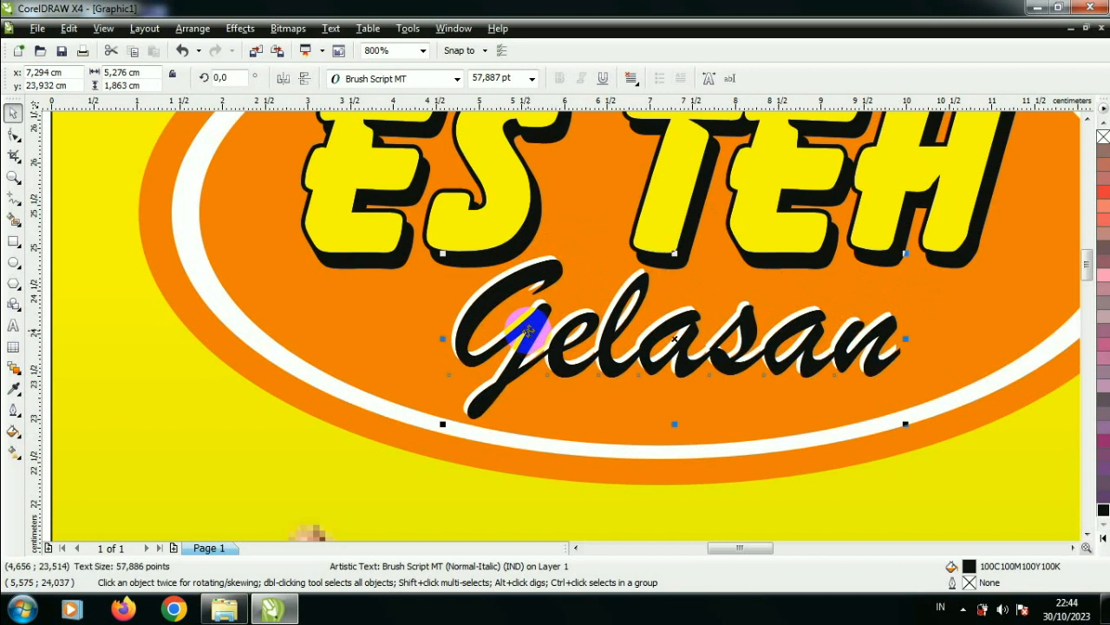
{"action": "key", "text": "ctrl+Page_Down"}
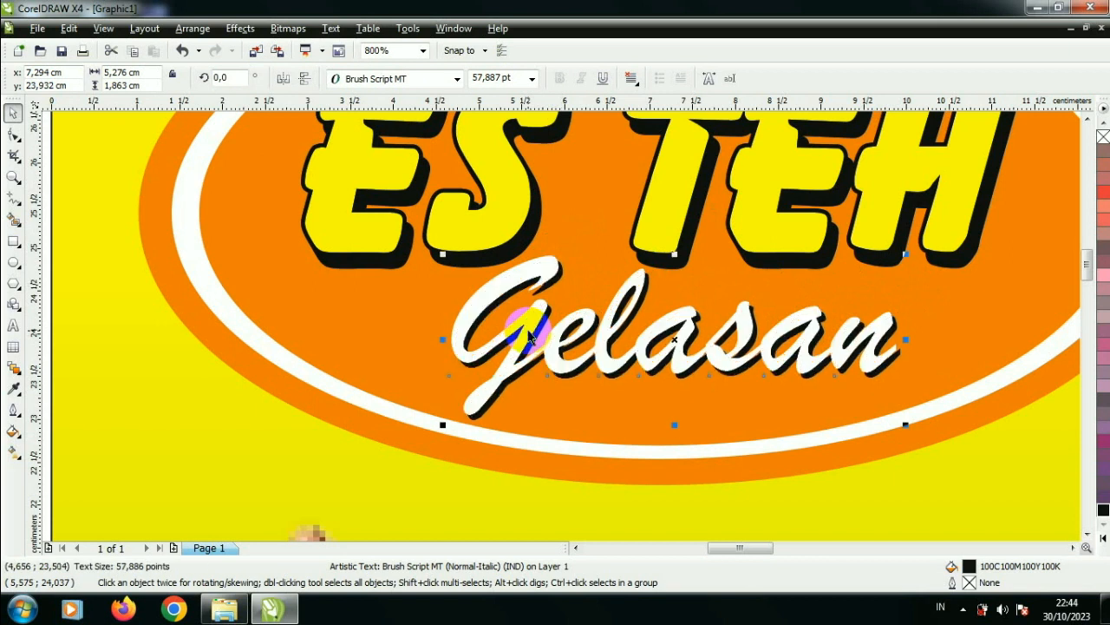
Step: Shrink the Gelasan text and its shadow together to about 54 pt within the oval
{"action": "scroll", "coordinate": [529, 334], "scroll_direction": "down", "scroll_amount": 1}
{"action": "left_click", "coordinate": [285, 270]}
{"action": "left_click_drag", "start_coordinate": [235, 270], "coordinate": [751, 382]}
{"action": "scroll", "coordinate": [566, 321], "scroll_direction": "down", "scroll_amount": 2}
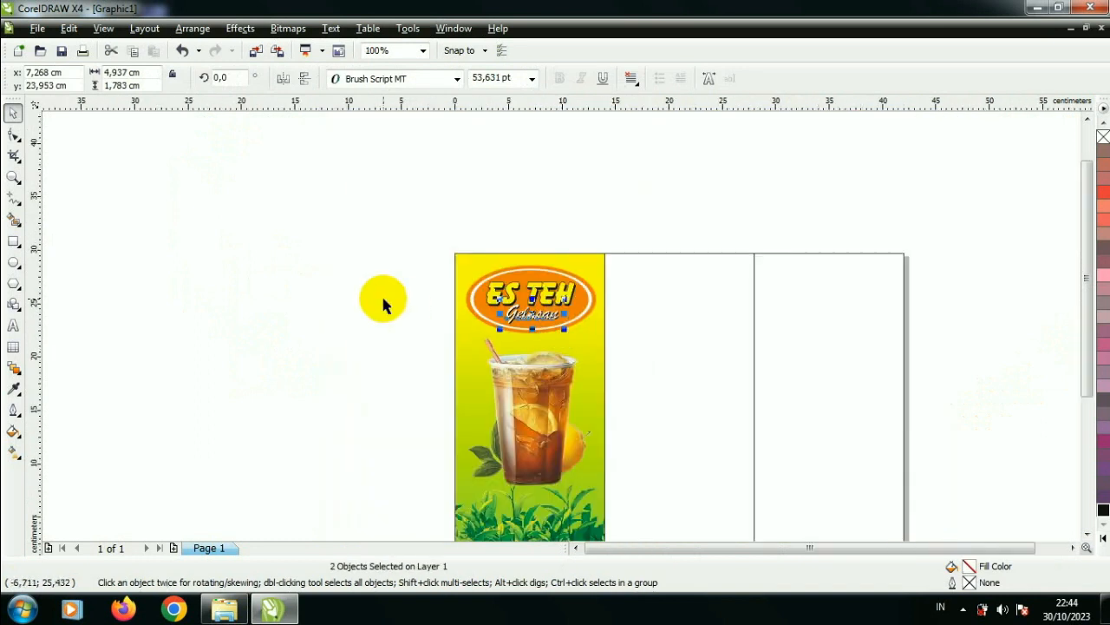
{"action": "left_click", "coordinate": [381, 293]}
Step: Add the artistic text "Sari Lemon" on the empty area beside the brochure's first panel
{"action": "scroll", "coordinate": [564, 334], "scroll_direction": "down", "scroll_amount": 1}
{"action": "scroll", "coordinate": [564, 334], "scroll_direction": "up", "scroll_amount": 2}
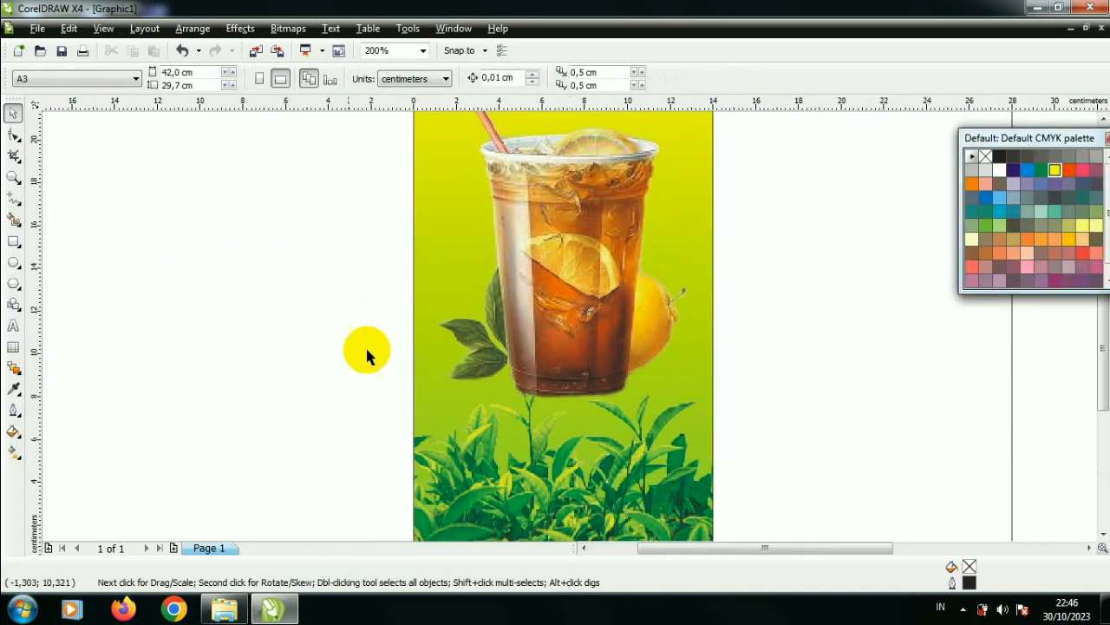
{"action": "left_click", "coordinate": [13, 326]}
{"action": "left_click", "coordinate": [158, 332]}
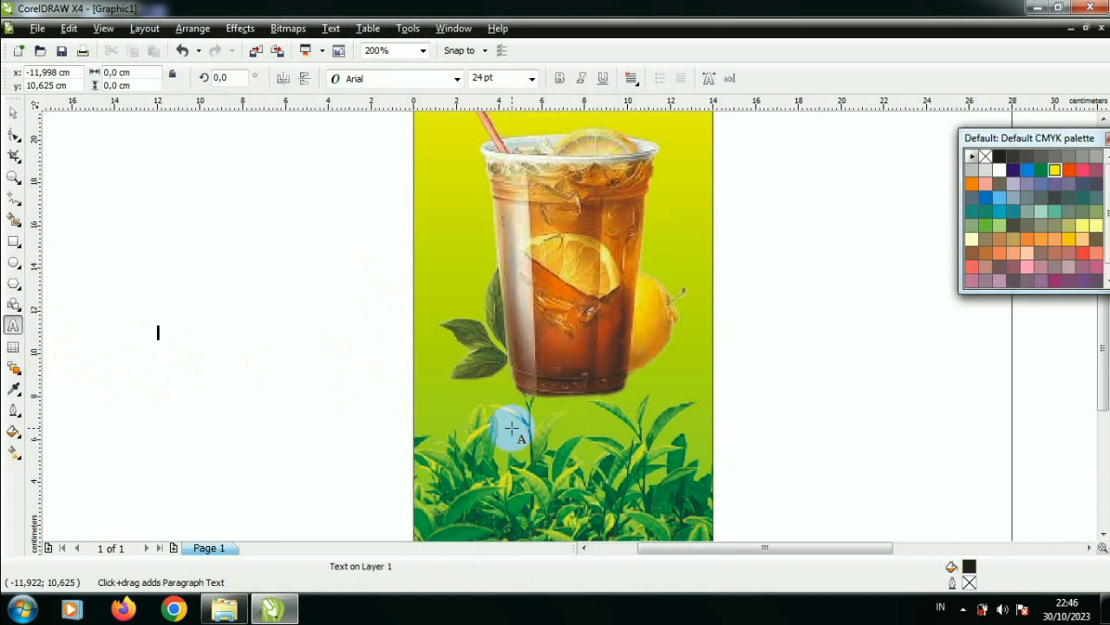
{"action": "type", "text": "Sal"}
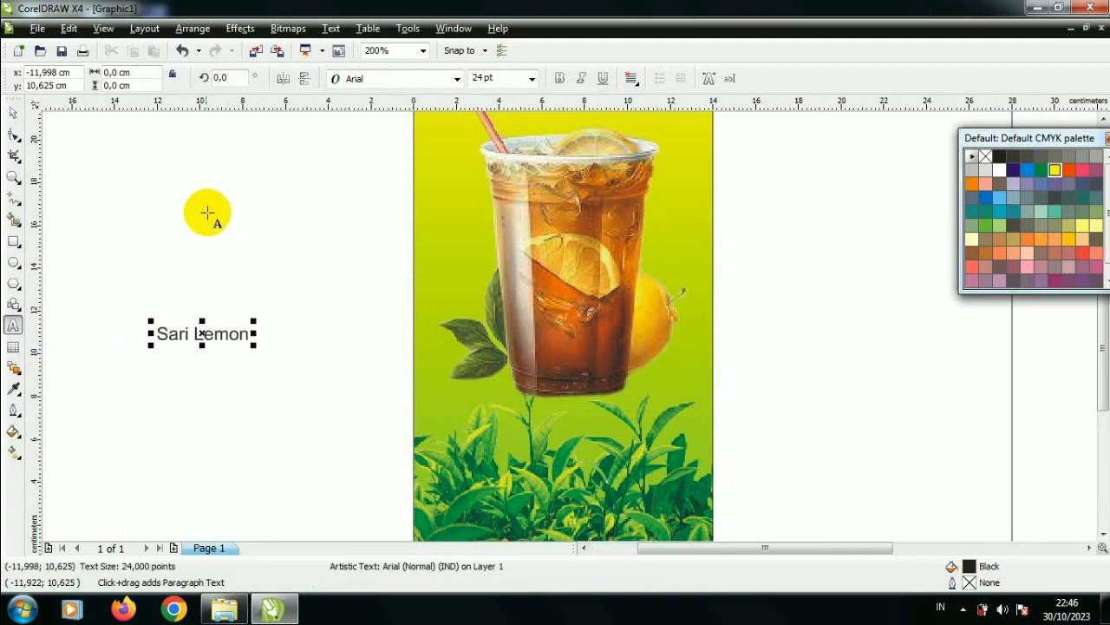
{"action": "left_click", "coordinate": [13, 112]}
Step: Set the Sari Lemon text's font to Berlin Sans FB Demi
{"action": "left_click", "coordinate": [456, 79]}
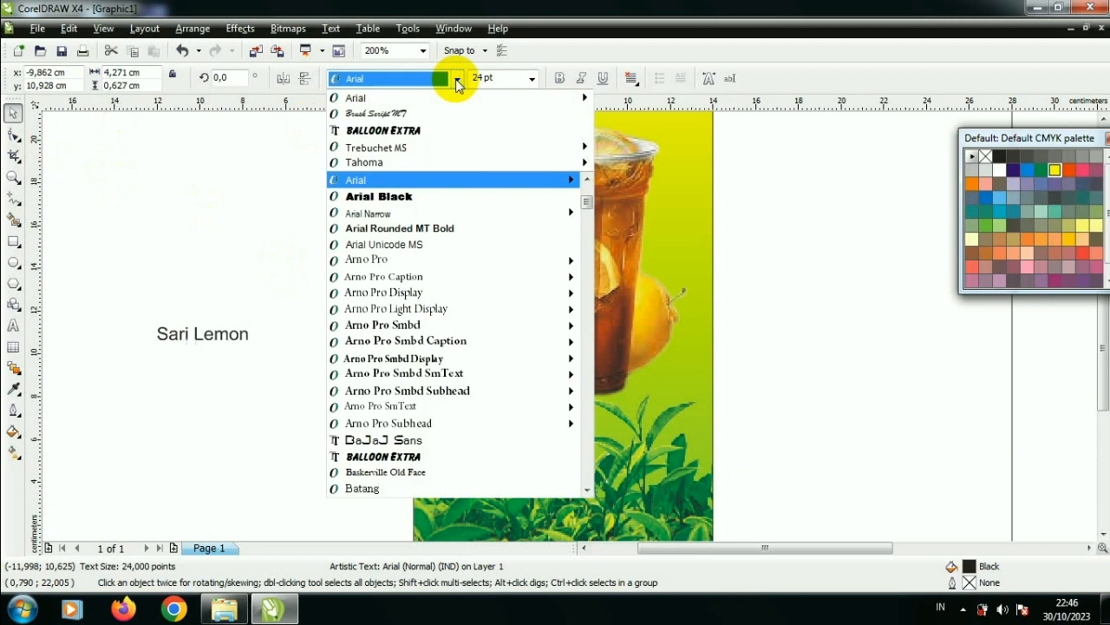
{"action": "scroll", "coordinate": [451, 260], "scroll_direction": "down", "scroll_amount": 4}
{"action": "scroll", "coordinate": [444, 386], "scroll_direction": "down", "scroll_amount": 2}
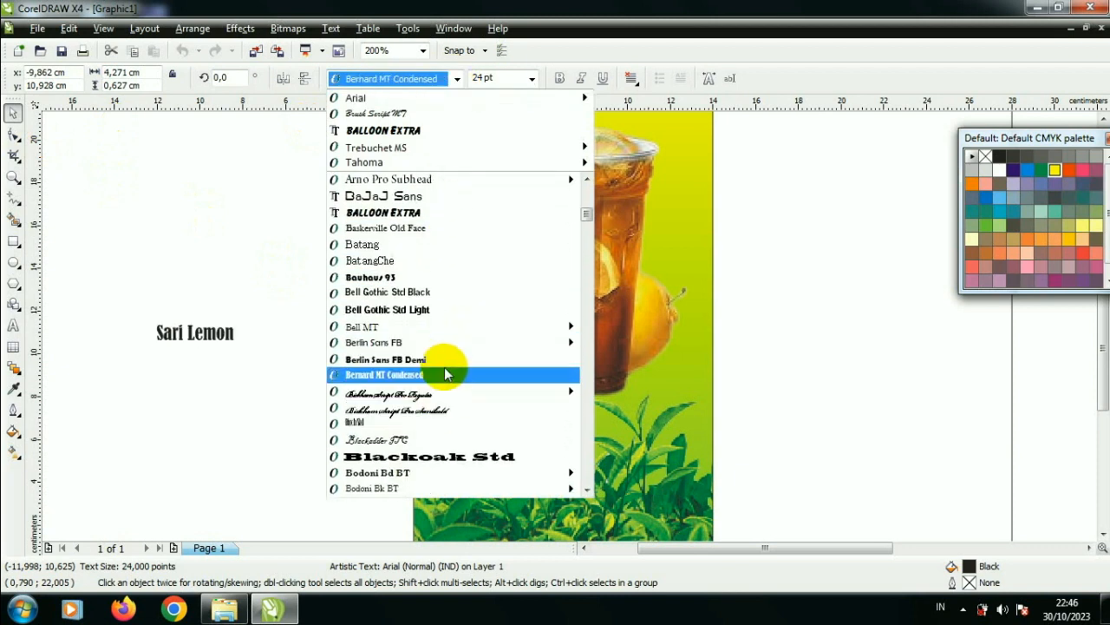
{"action": "left_click", "coordinate": [444, 359]}
Step: Enlarge the Sari Lemon text to about 74 pt and position it across the panel over the base of the cup
{"action": "left_click_drag", "start_coordinate": [250, 345], "coordinate": [339, 384]}
{"action": "left_click_drag", "start_coordinate": [360, 347], "coordinate": [689, 364]}
{"action": "scroll", "coordinate": [688, 365], "scroll_direction": "up", "scroll_amount": 1}
{"action": "left_click_drag", "start_coordinate": [601, 277], "coordinate": [634, 350]}
{"action": "scroll", "coordinate": [555, 319], "scroll_direction": "down", "scroll_amount": 2}
Step: Fill the Sari Lemon text with white
{"action": "scroll", "coordinate": [571, 332], "scroll_direction": "up", "scroll_amount": 1}
{"action": "scroll", "coordinate": [590, 362], "scroll_direction": "up", "scroll_amount": 1}
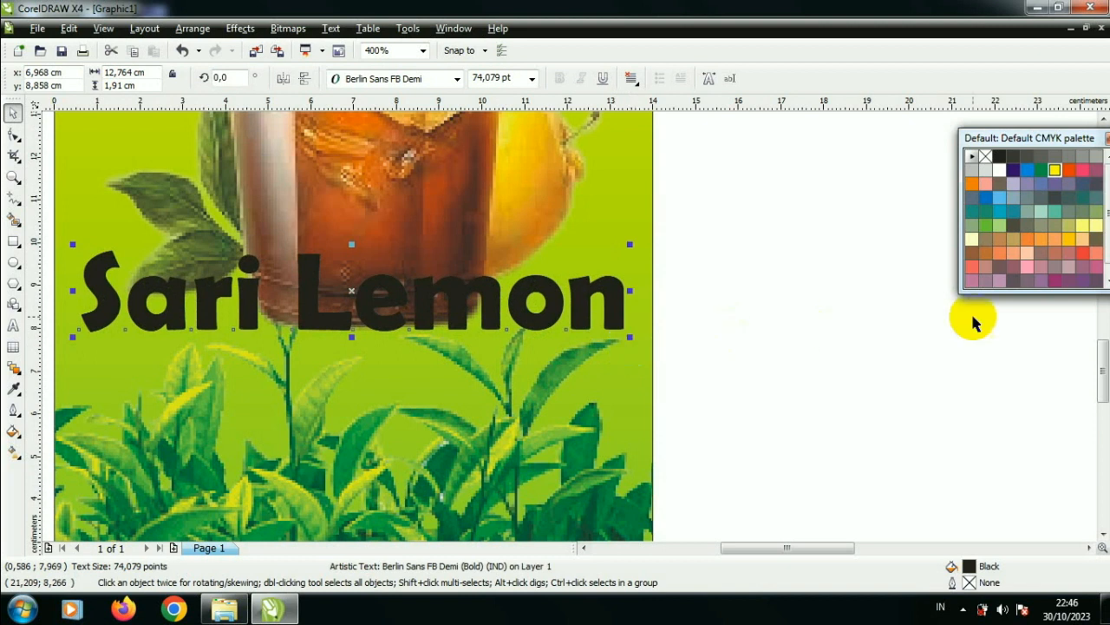
{"action": "left_click", "coordinate": [999, 170]}
Step: Give the Sari Lemon text a 0.2 cm black outline with rounded corners and line caps, placed behind the fill
{"action": "left_click", "coordinate": [521, 314]}
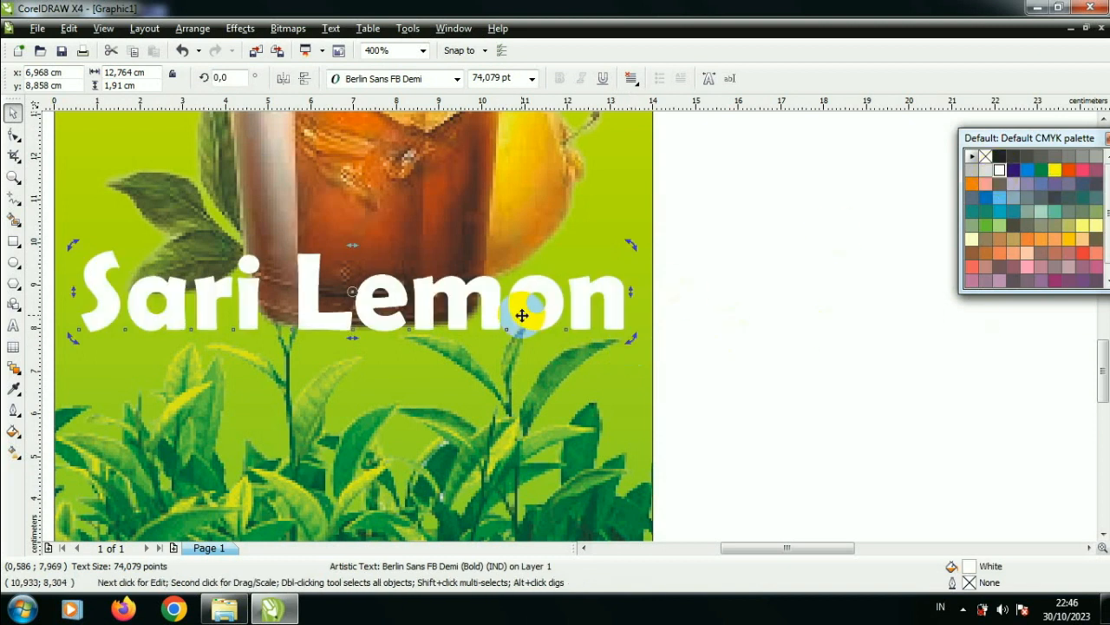
{"action": "key", "text": "F12"}
{"action": "left_click", "coordinate": [465, 216]}
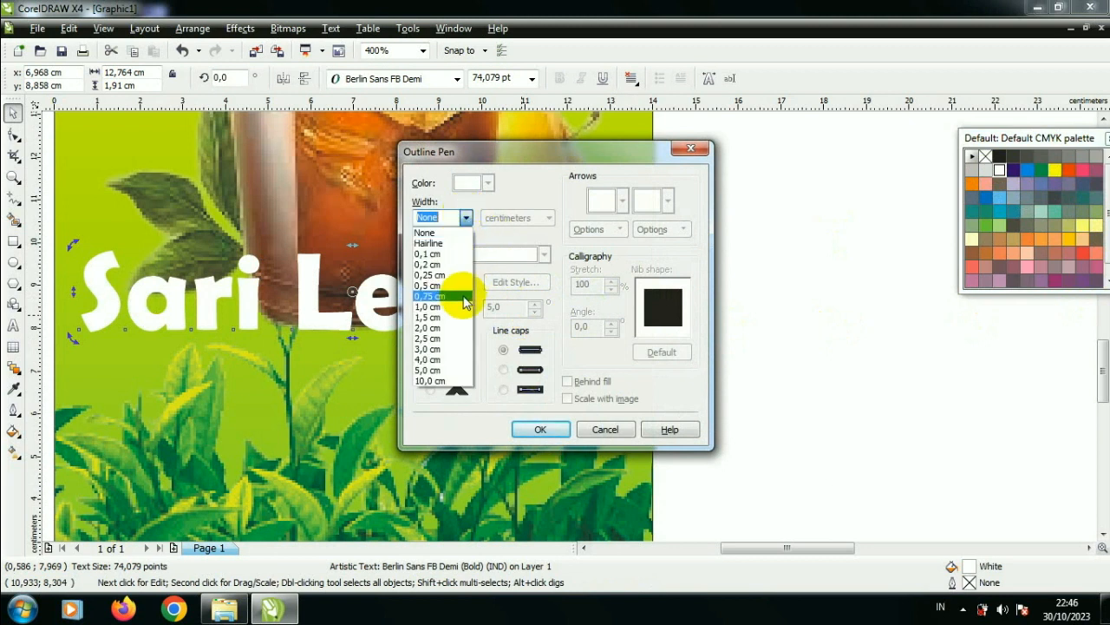
{"action": "left_click", "coordinate": [460, 263]}
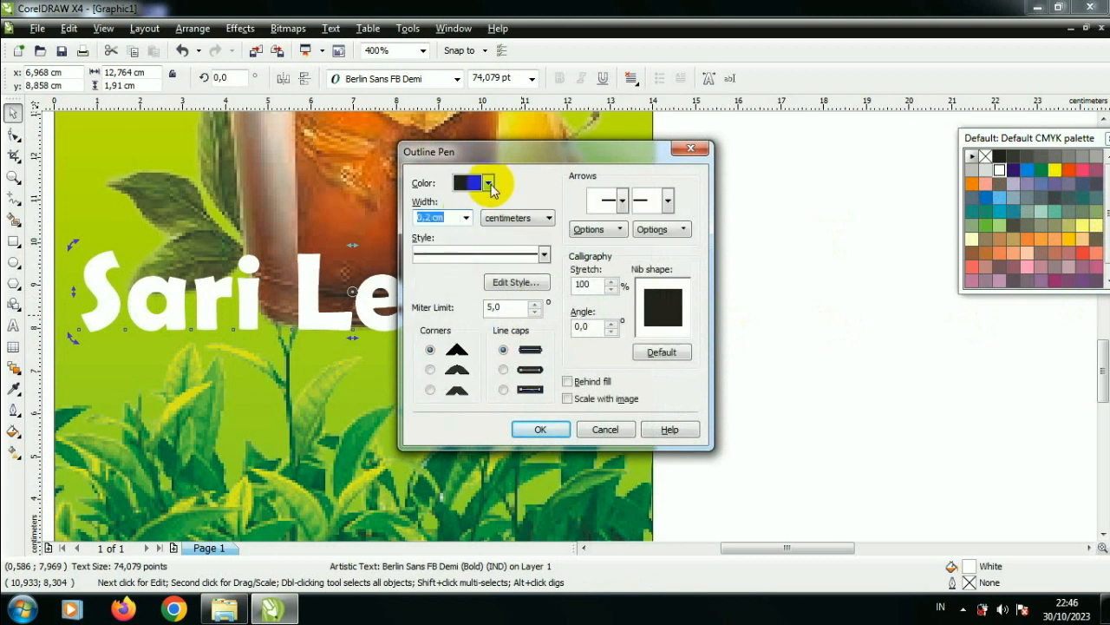
{"action": "left_click", "coordinate": [488, 183]}
{"action": "left_click", "coordinate": [491, 321]}
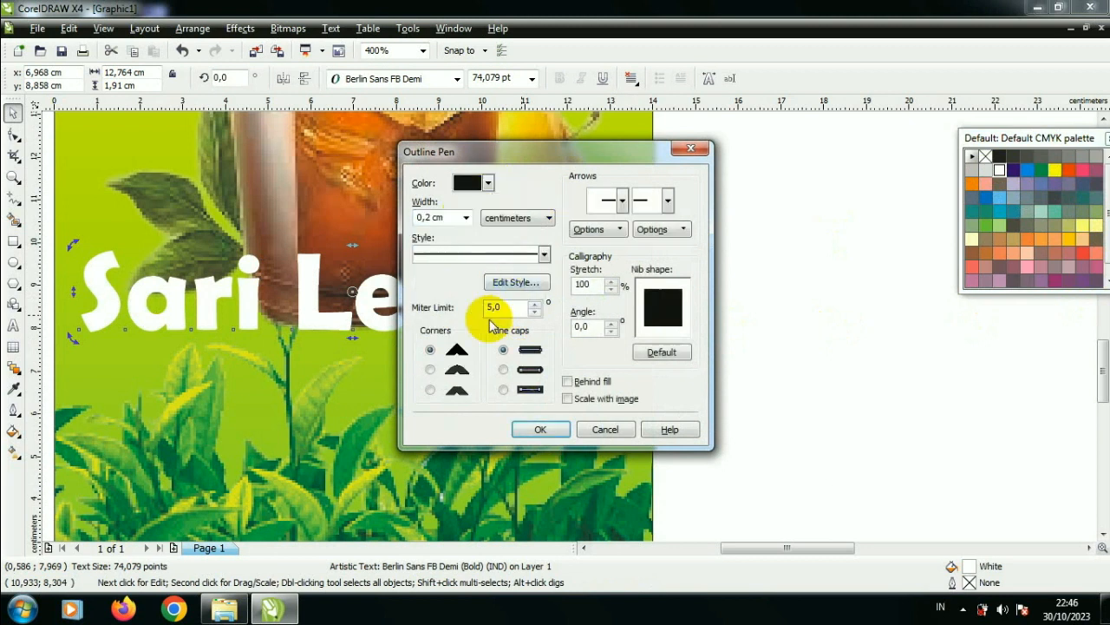
{"action": "left_click", "coordinate": [434, 370]}
{"action": "left_click", "coordinate": [502, 370]}
{"action": "left_click", "coordinate": [568, 382]}
{"action": "left_click", "coordinate": [539, 428]}
{"action": "scroll", "coordinate": [580, 313], "scroll_direction": "down", "scroll_amount": 1}
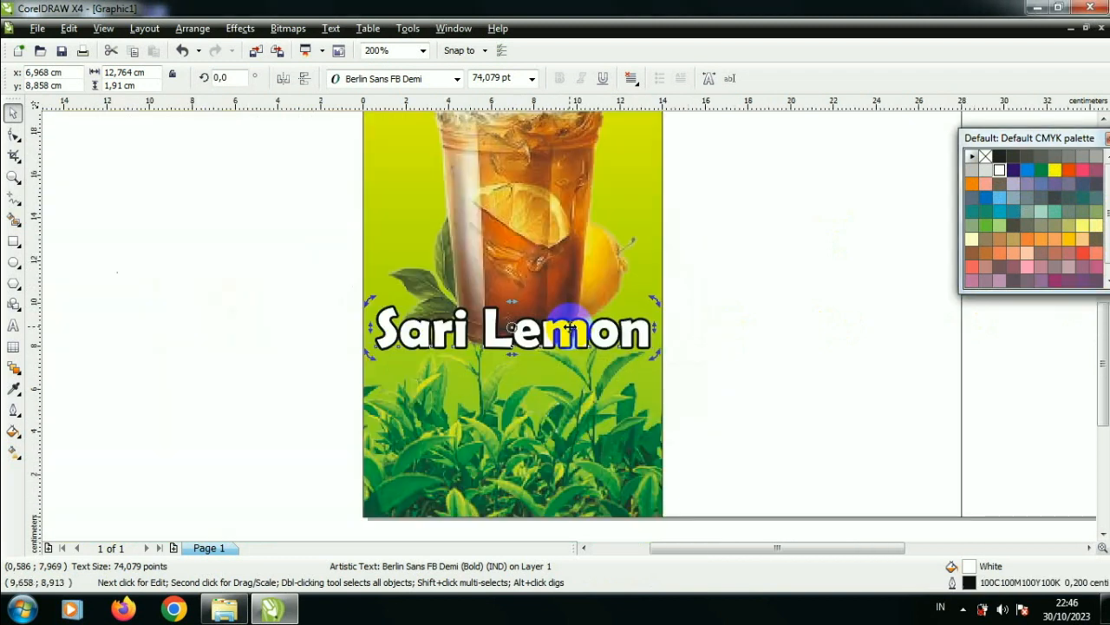
Step: Duplicate the Sari Lemon text and fill the copy with black
{"action": "scroll", "coordinate": [583, 327], "scroll_direction": "up", "scroll_amount": 2}
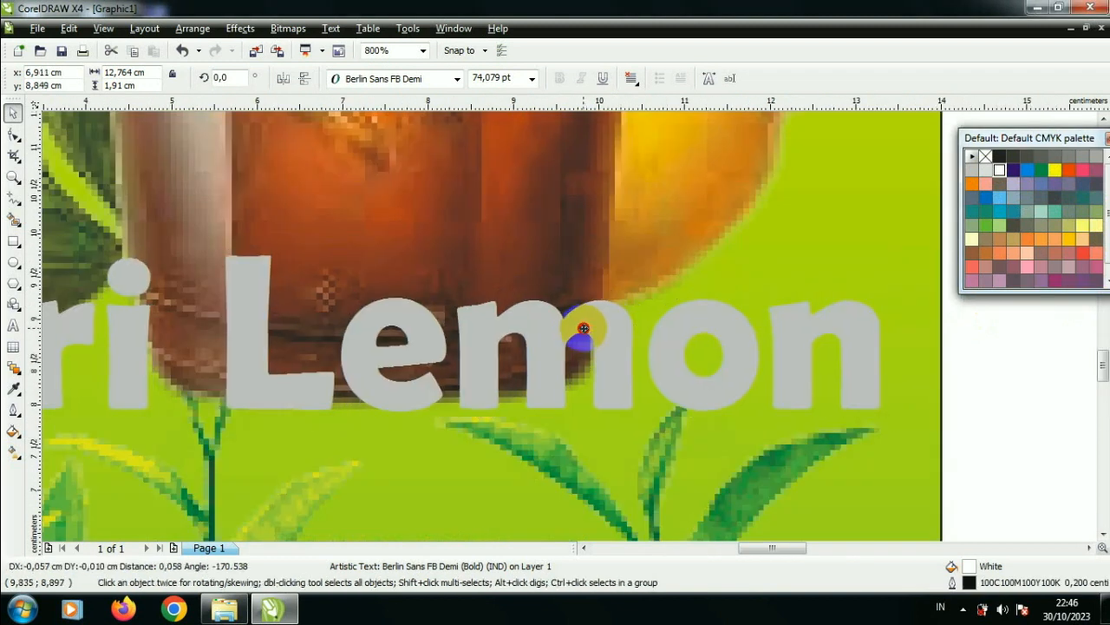
{"action": "scroll", "coordinate": [583, 326], "scroll_direction": "down", "scroll_amount": 2}
{"action": "left_click", "coordinate": [638, 325]}
{"action": "scroll", "coordinate": [575, 304], "scroll_direction": "down", "scroll_amount": 2}
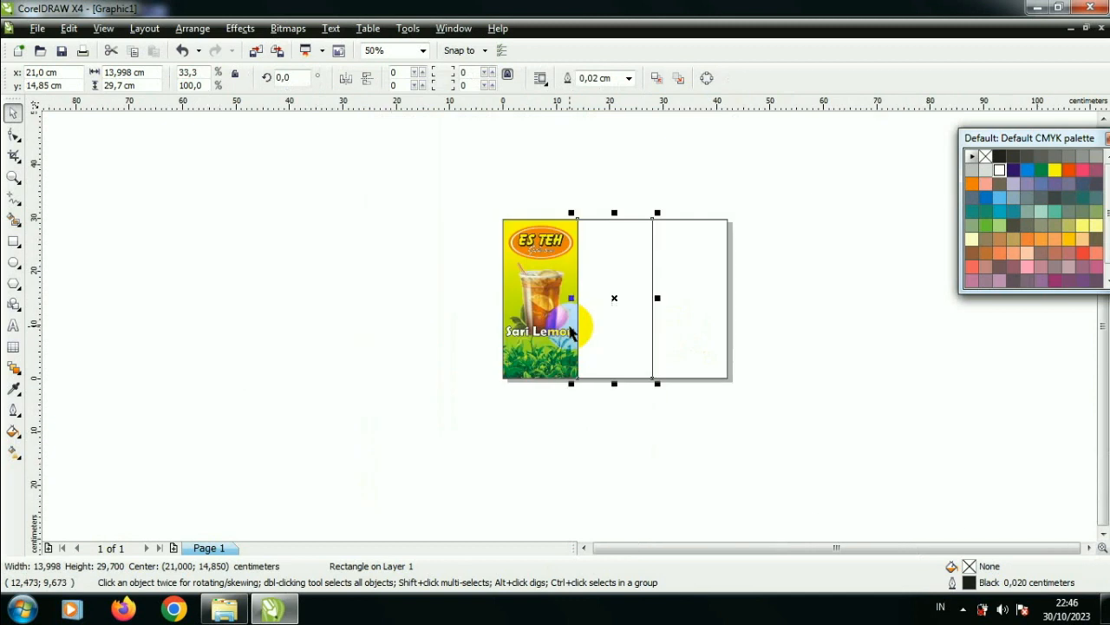
{"action": "scroll", "coordinate": [570, 317], "scroll_direction": "up", "scroll_amount": 1}
{"action": "scroll", "coordinate": [559, 357], "scroll_direction": "up", "scroll_amount": 1}
{"action": "left_click", "coordinate": [569, 325]}
{"action": "scroll", "coordinate": [567, 321], "scroll_direction": "up", "scroll_amount": 1}
{"action": "key", "text": "ctrl+d"}
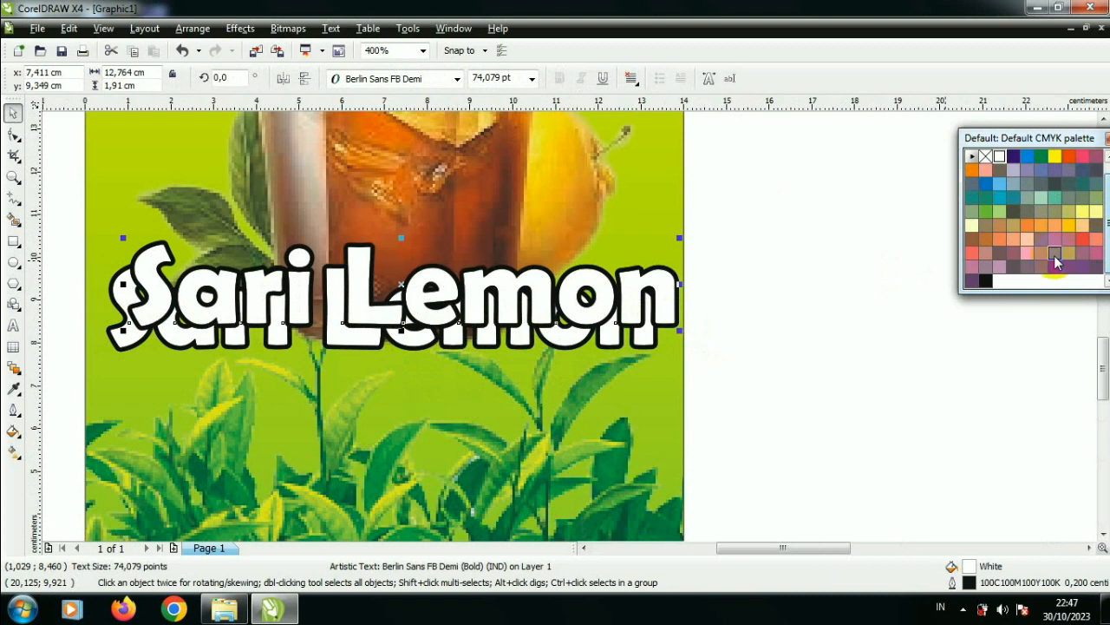
{"action": "left_click", "coordinate": [987, 281]}
Step: Offset the black Sari Lemon copy slightly below the white text and send it behind as a shadow
{"action": "left_click_drag", "start_coordinate": [657, 295], "coordinate": [631, 317]}
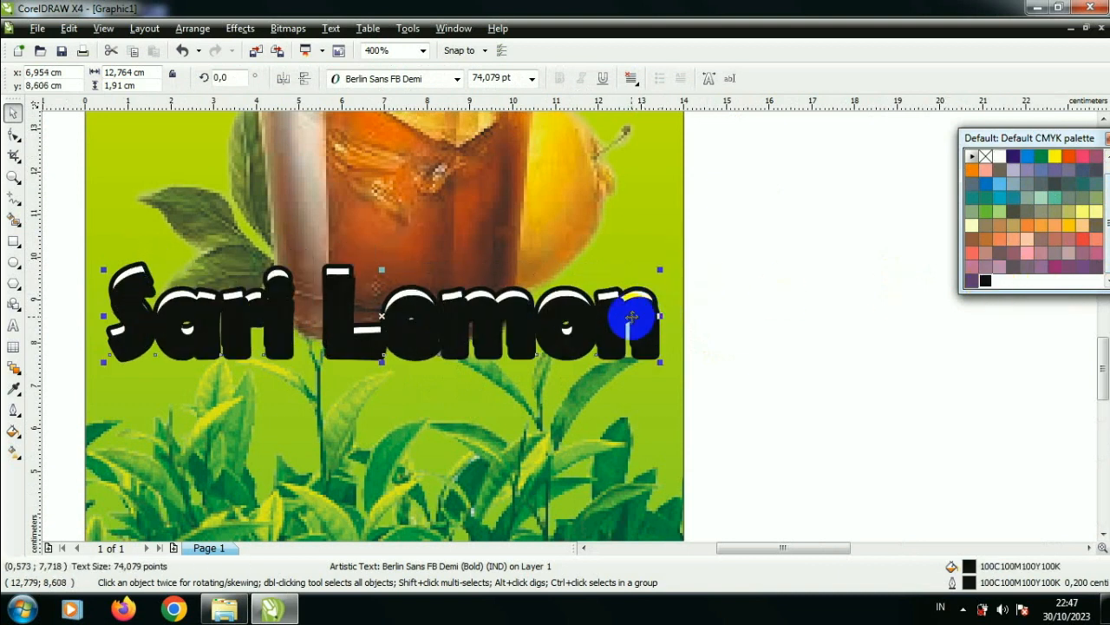
{"action": "key", "text": "ctrl+Page_Down"}
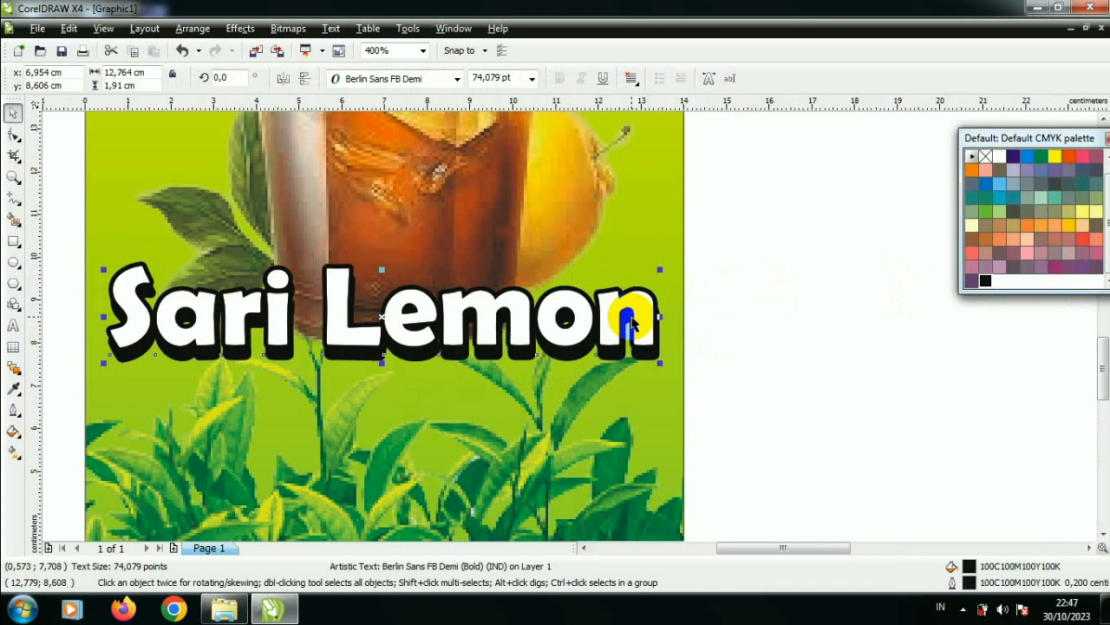
{"action": "scroll", "coordinate": [628, 319], "scroll_direction": "down", "scroll_amount": 2}
{"action": "left_click", "coordinate": [391, 276]}
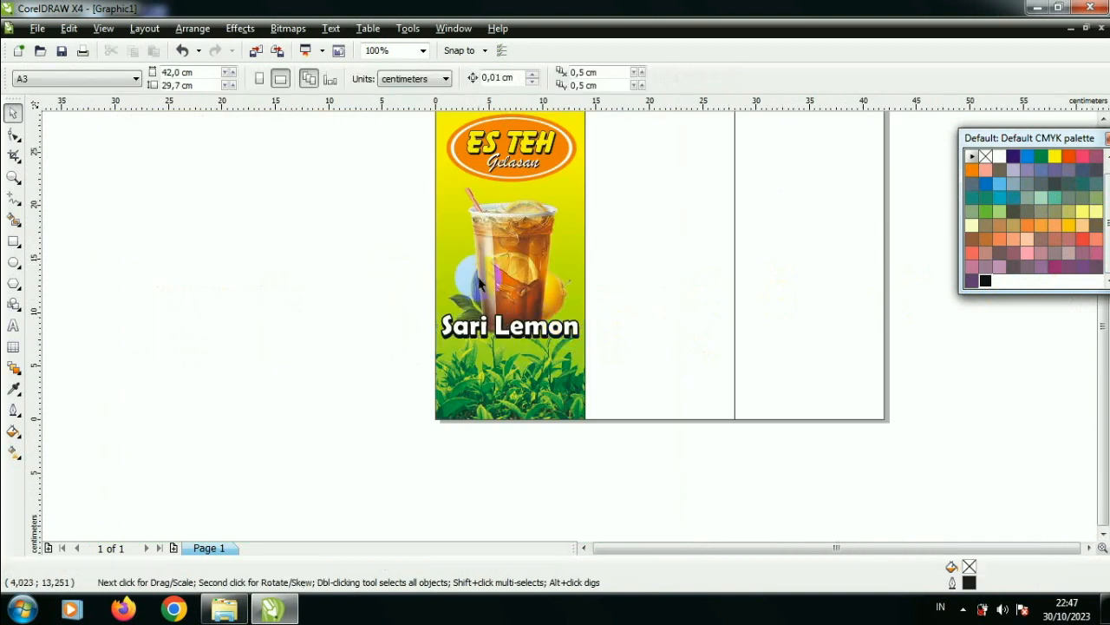
Step: Draw a rectangle about 3.5 × 2.5 cm in the empty area beside the tea-leaf part of the panel
{"action": "scroll", "coordinate": [478, 287], "scroll_direction": "down", "scroll_amount": 1}
{"action": "scroll", "coordinate": [605, 304], "scroll_direction": "up", "scroll_amount": 1}
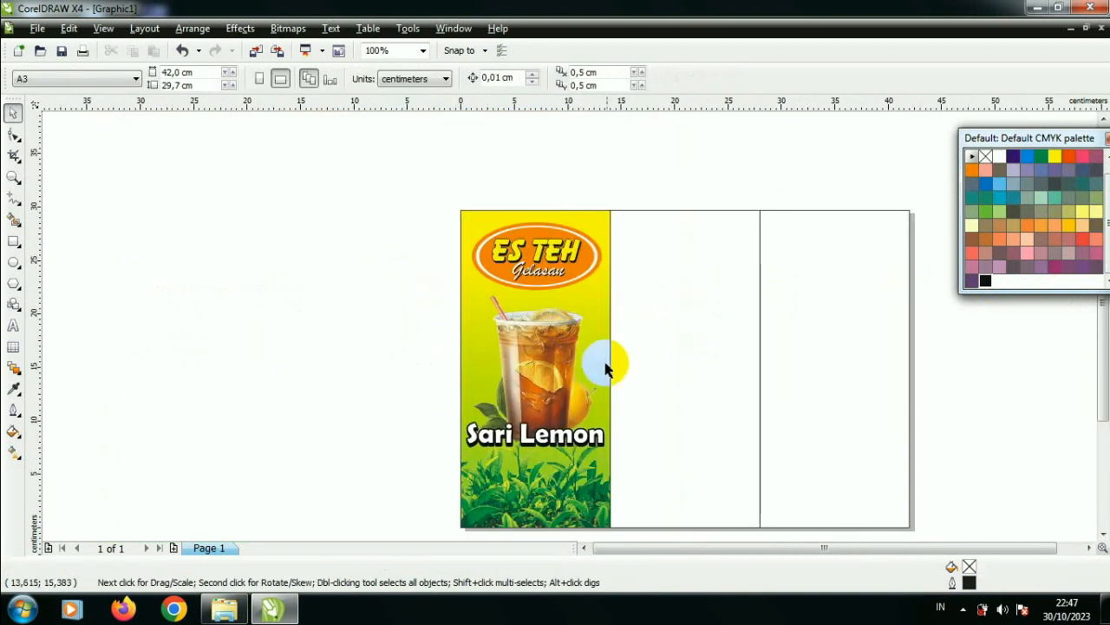
{"action": "left_click", "coordinate": [594, 484]}
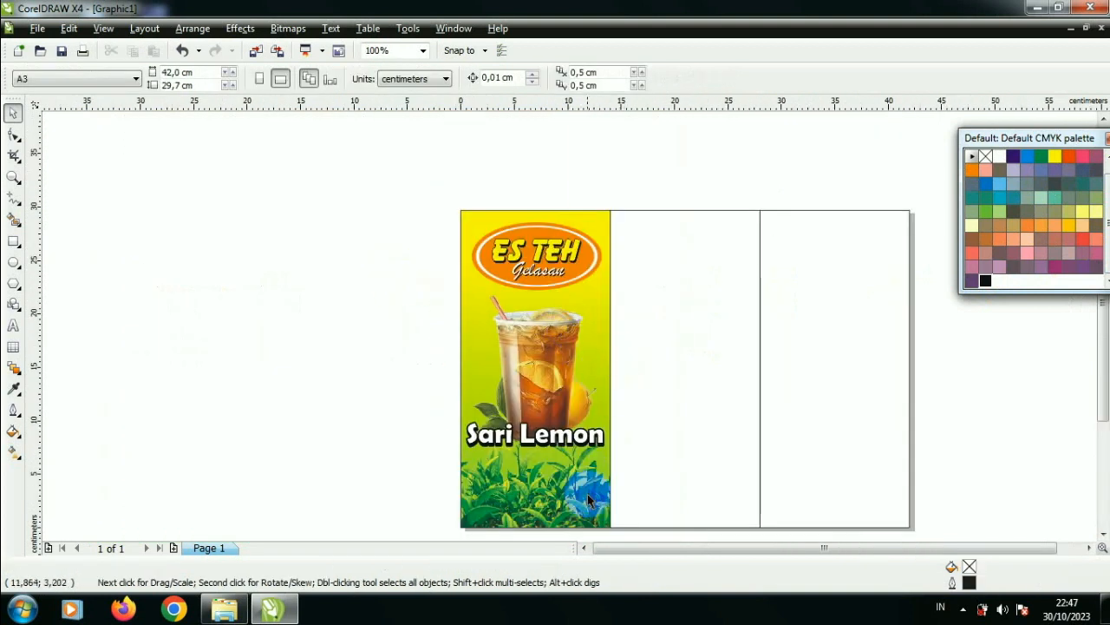
{"action": "scroll", "coordinate": [588, 516], "scroll_direction": "up", "scroll_amount": 1}
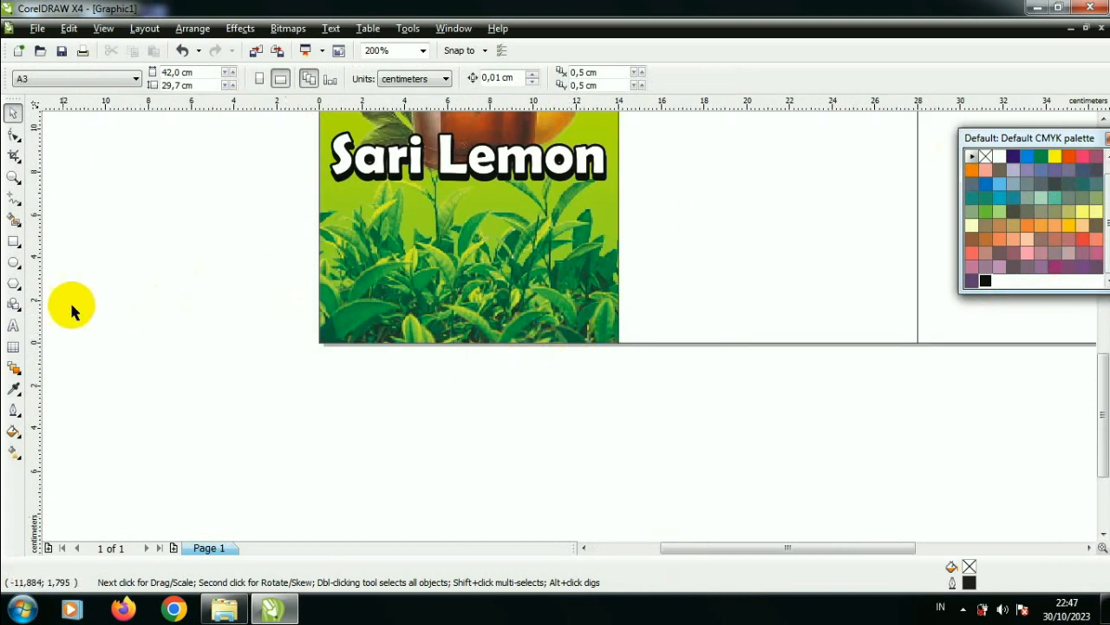
{"action": "left_click", "coordinate": [14, 245]}
{"action": "left_click_drag", "start_coordinate": [97, 276], "coordinate": [171, 328]}
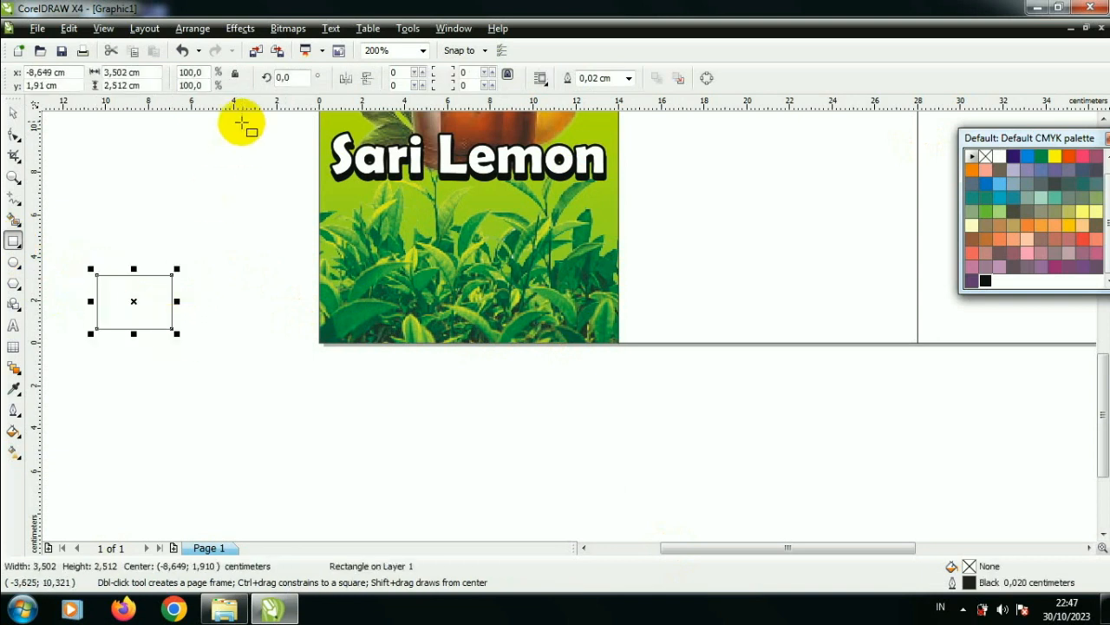
Step: Round all corners of the small rectangle to 33 and fill it with red
{"action": "left_click", "coordinate": [14, 135]}
{"action": "left_click_drag", "start_coordinate": [96, 275], "coordinate": [104, 275]}
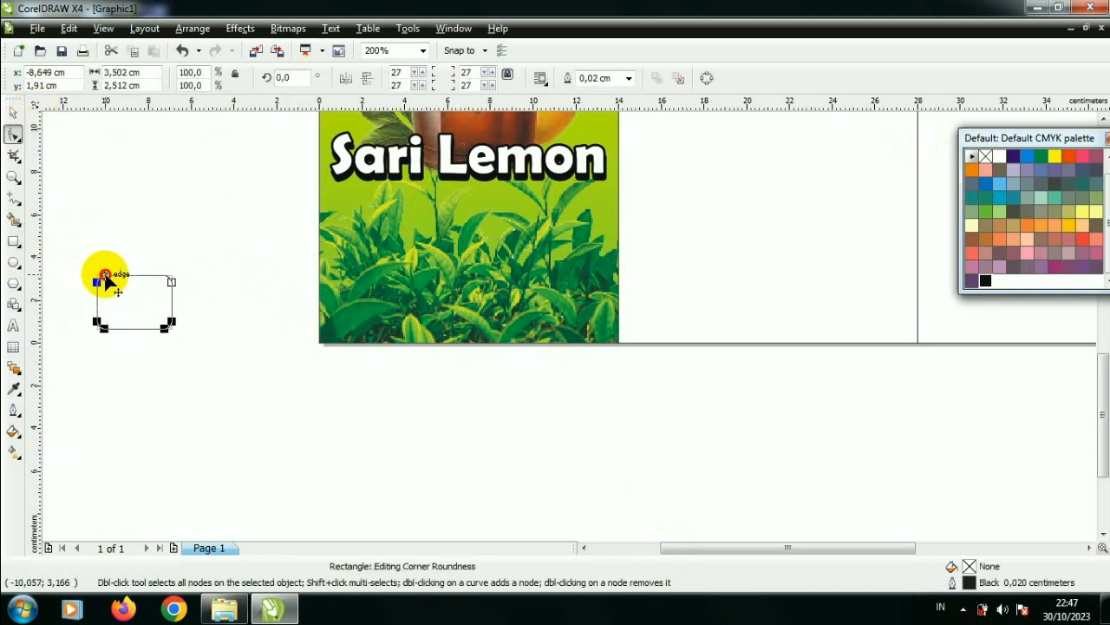
{"action": "left_click", "coordinate": [13, 112]}
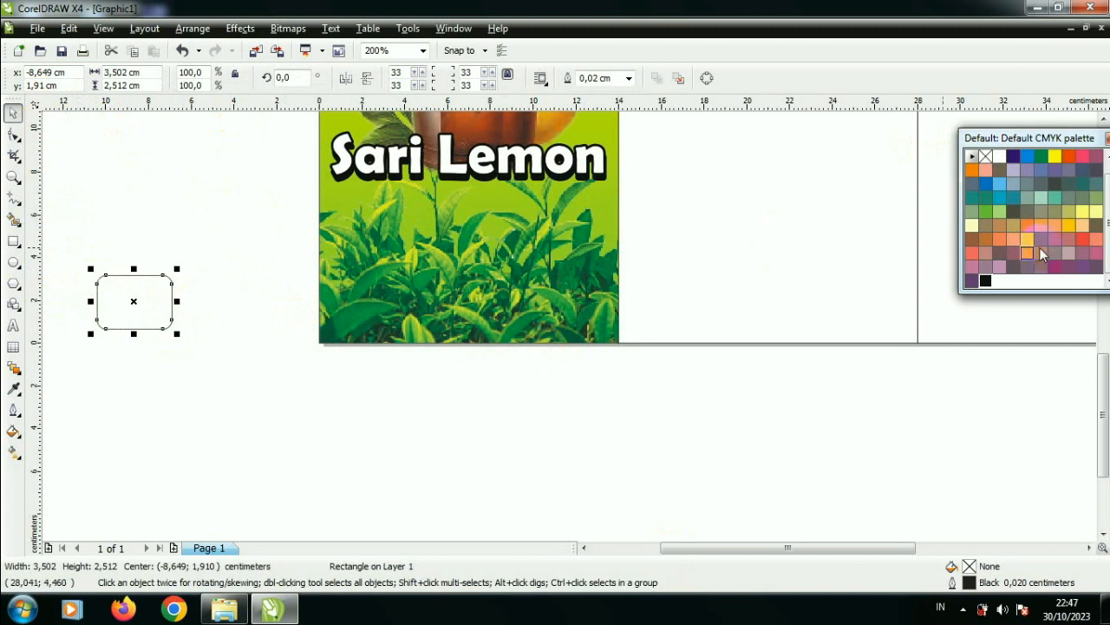
{"action": "left_click", "coordinate": [1070, 158]}
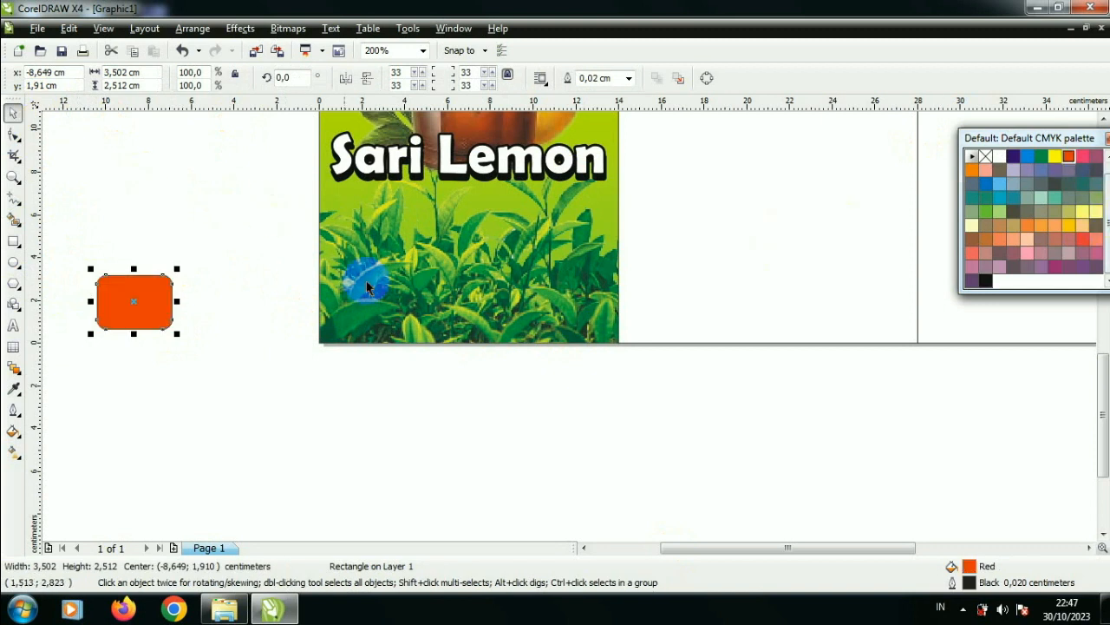
Step: Draw a trapezoid basic shape about 3 × 2.4 cm near the red rectangle and reshape it into a triangle
{"action": "left_click", "coordinate": [22, 249]}
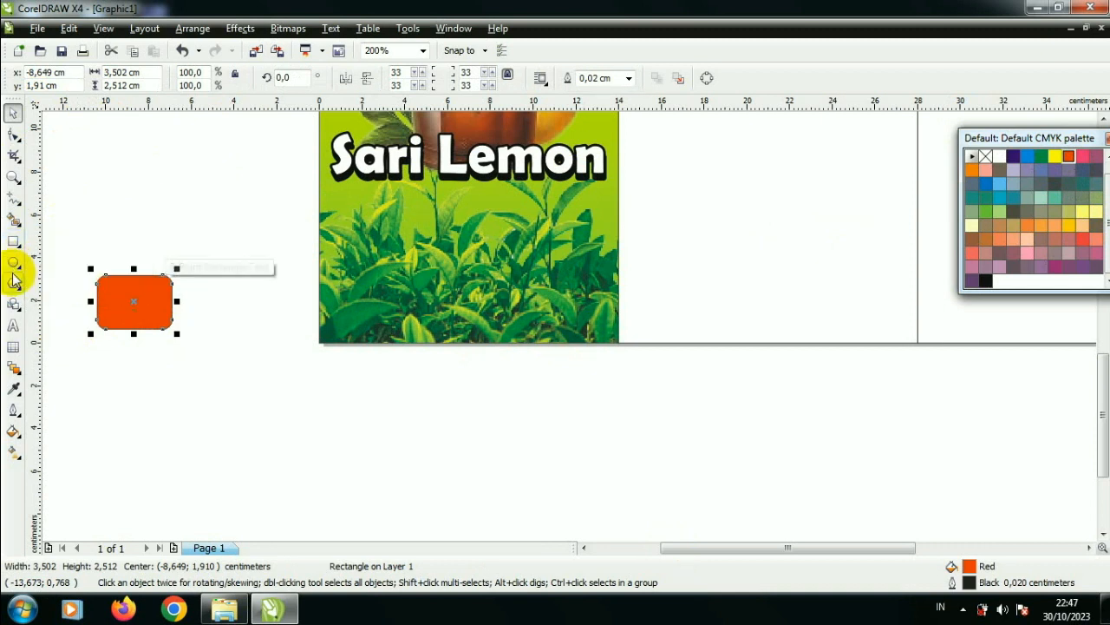
{"action": "mouse_move", "coordinate": [15, 292]}
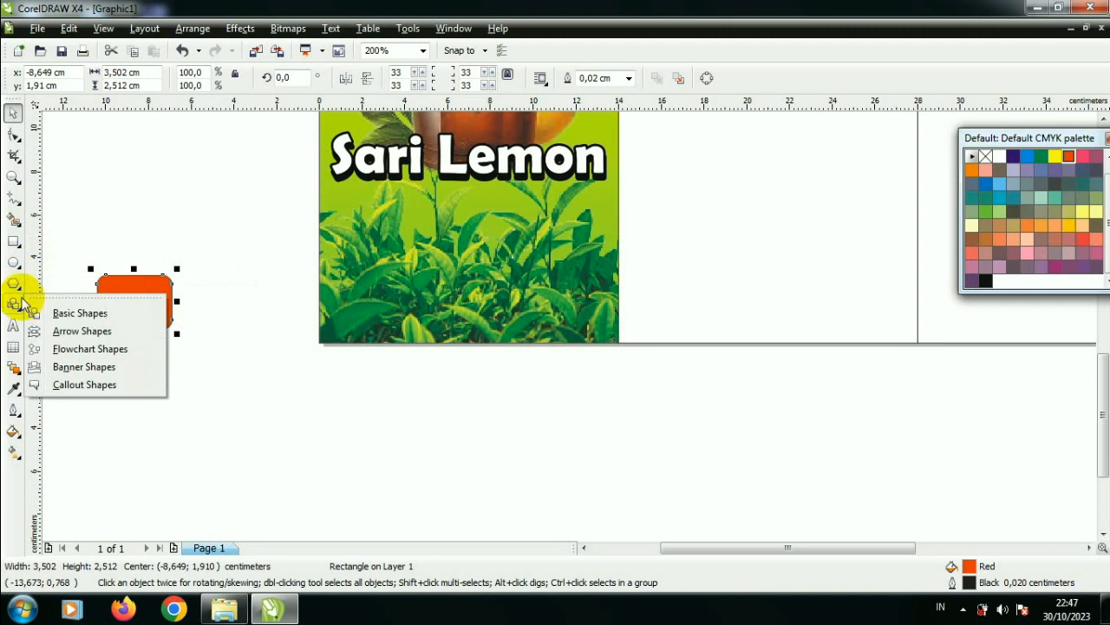
{"action": "left_click", "coordinate": [61, 314]}
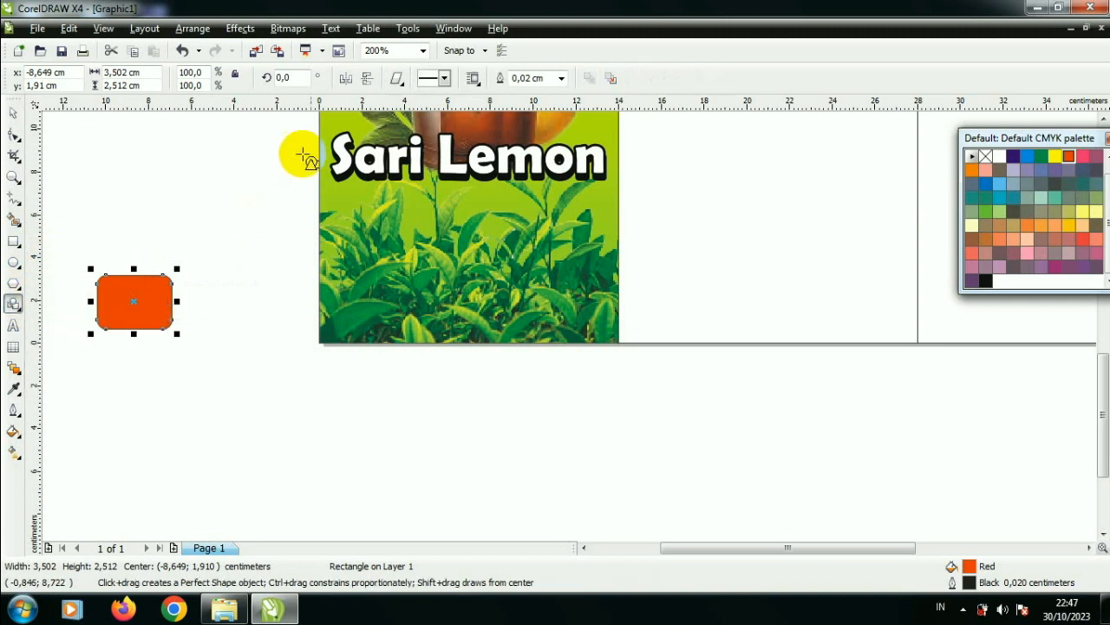
{"action": "left_click", "coordinate": [399, 81]}
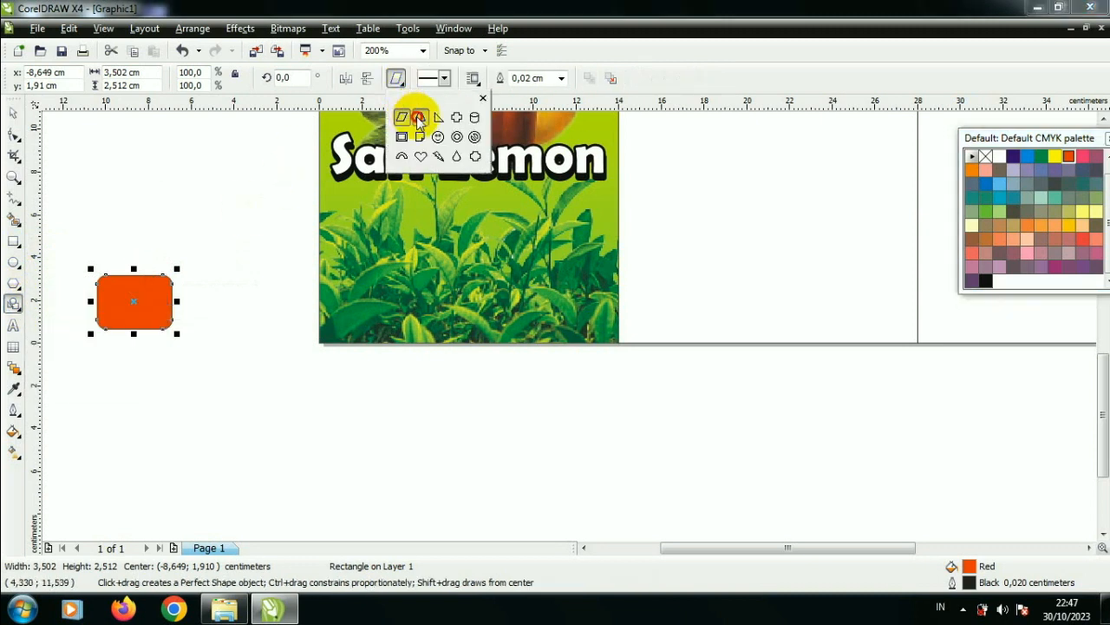
{"action": "left_click", "coordinate": [419, 118]}
{"action": "left_click_drag", "start_coordinate": [211, 185], "coordinate": [287, 247]}
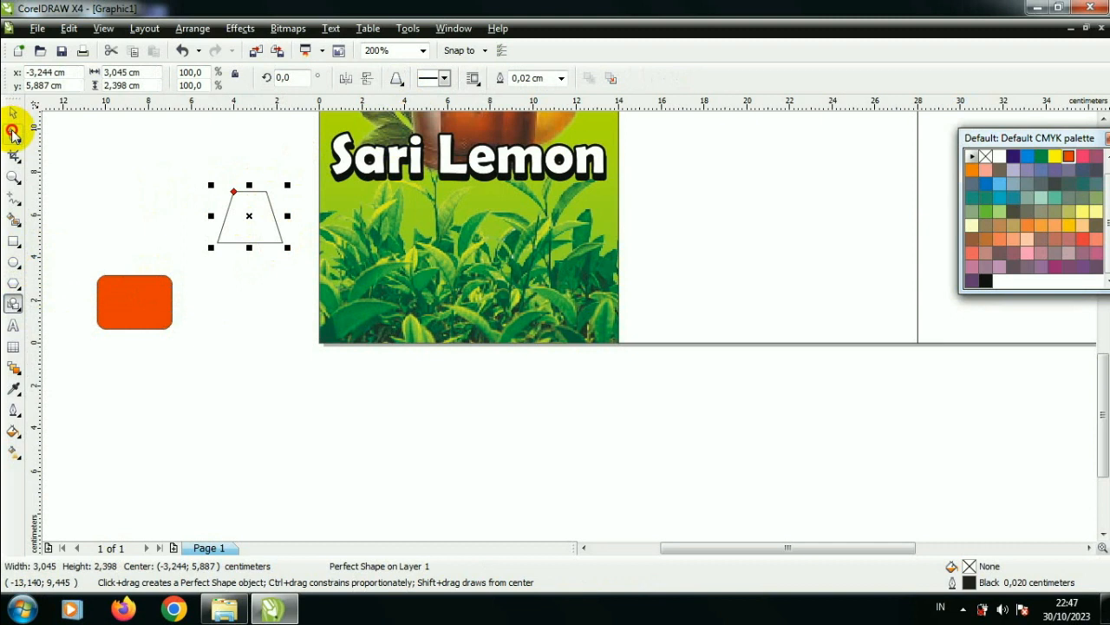
{"action": "left_click", "coordinate": [14, 134]}
{"action": "left_click_drag", "start_coordinate": [234, 191], "coordinate": [250, 190]}
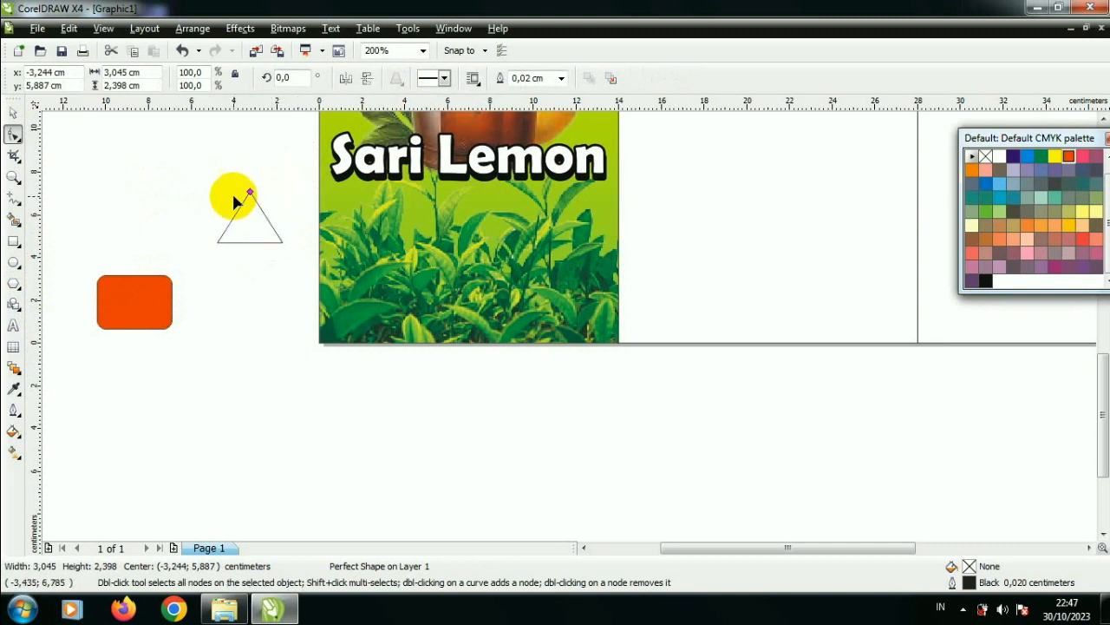
{"action": "left_click", "coordinate": [14, 114]}
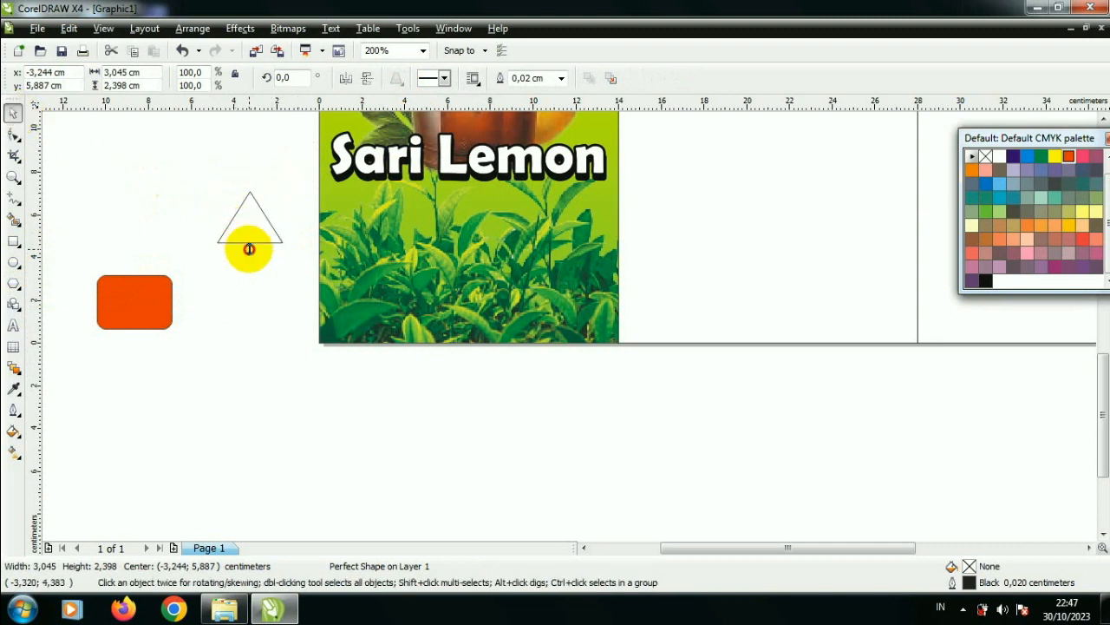
Step: Rotate the triangle by 90° and mirror it horizontally so that it points right
{"action": "scroll", "coordinate": [249, 240], "scroll_direction": "up", "scroll_amount": 2}
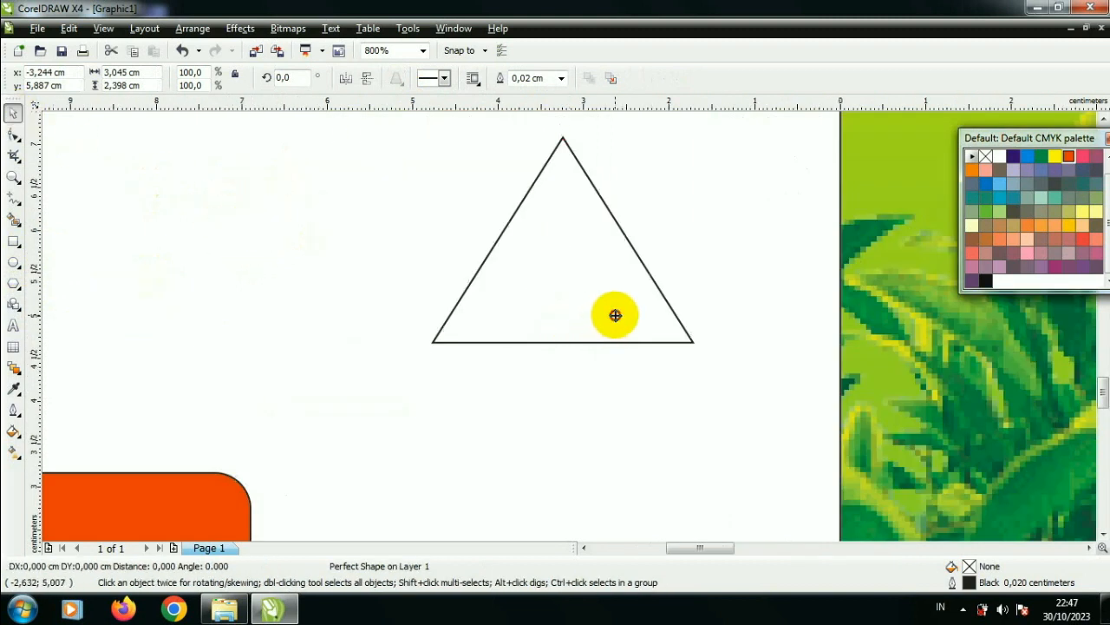
{"action": "left_click", "coordinate": [610, 308]}
{"action": "left_click", "coordinate": [300, 77]}
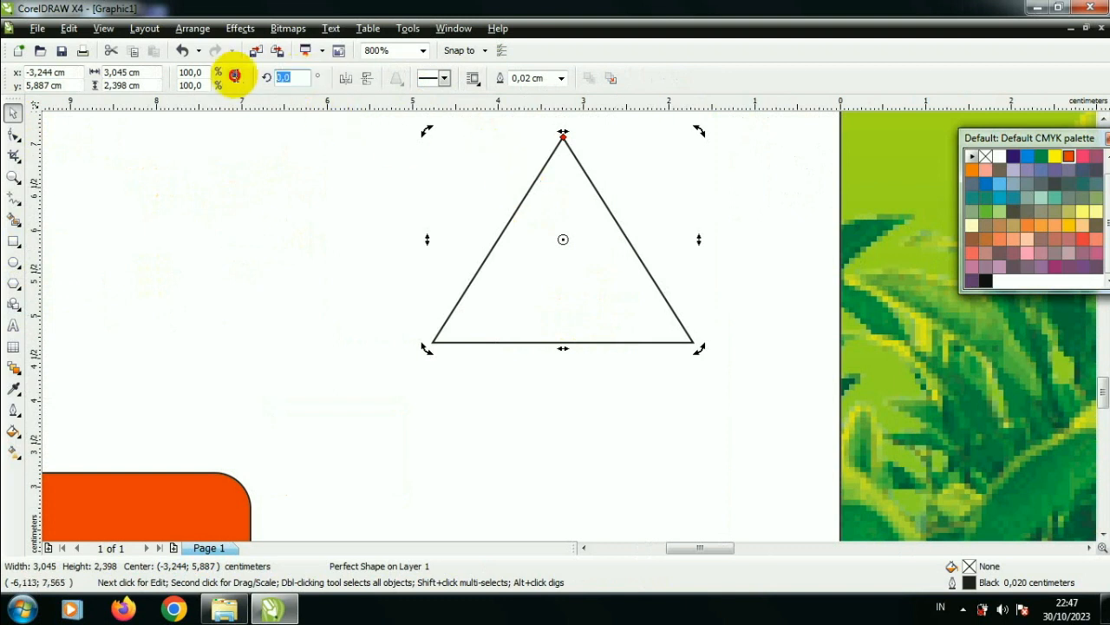
{"action": "type", "text": "90"}
{"action": "key", "text": "Return"}
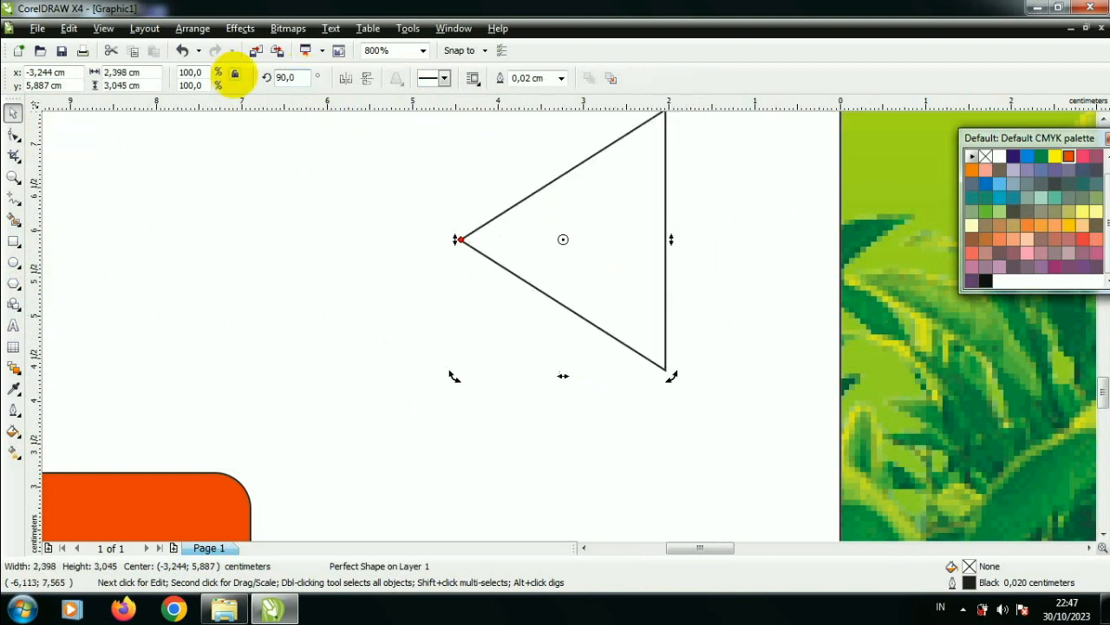
{"action": "left_click", "coordinate": [344, 81]}
{"action": "scroll", "coordinate": [599, 330], "scroll_direction": "down", "scroll_amount": 1}
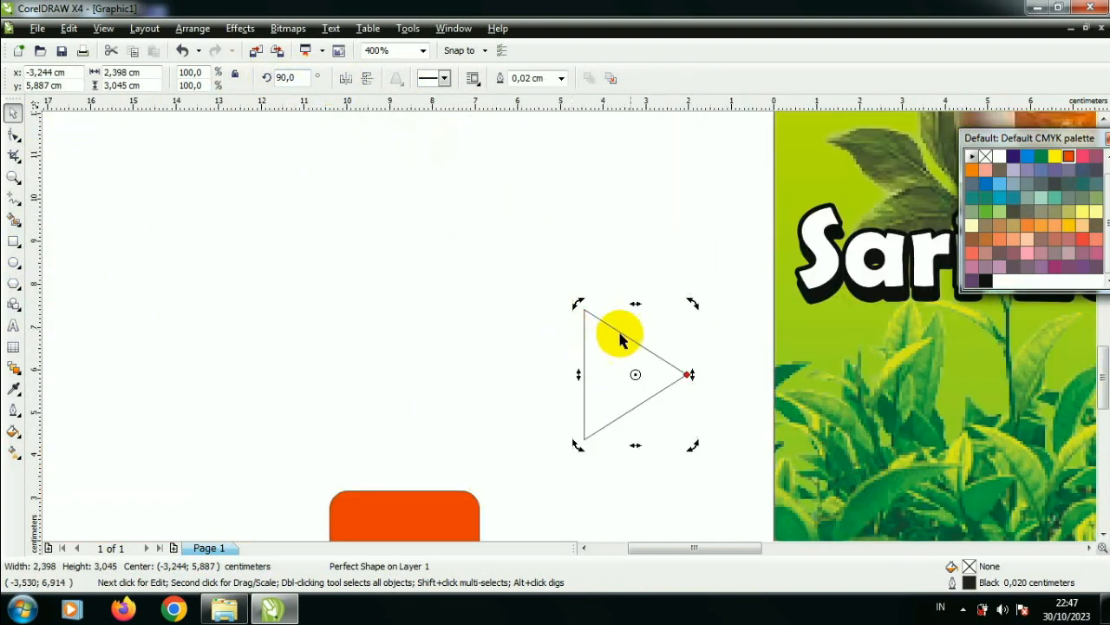
Step: Scale the triangle to about 52.5% and place it in the middle of the red rounded rectangle
{"action": "left_click", "coordinate": [659, 366]}
{"action": "left_click_drag", "start_coordinate": [690, 305], "coordinate": [411, 503]}
{"action": "scroll", "coordinate": [411, 503], "scroll_direction": "down", "scroll_amount": 2}
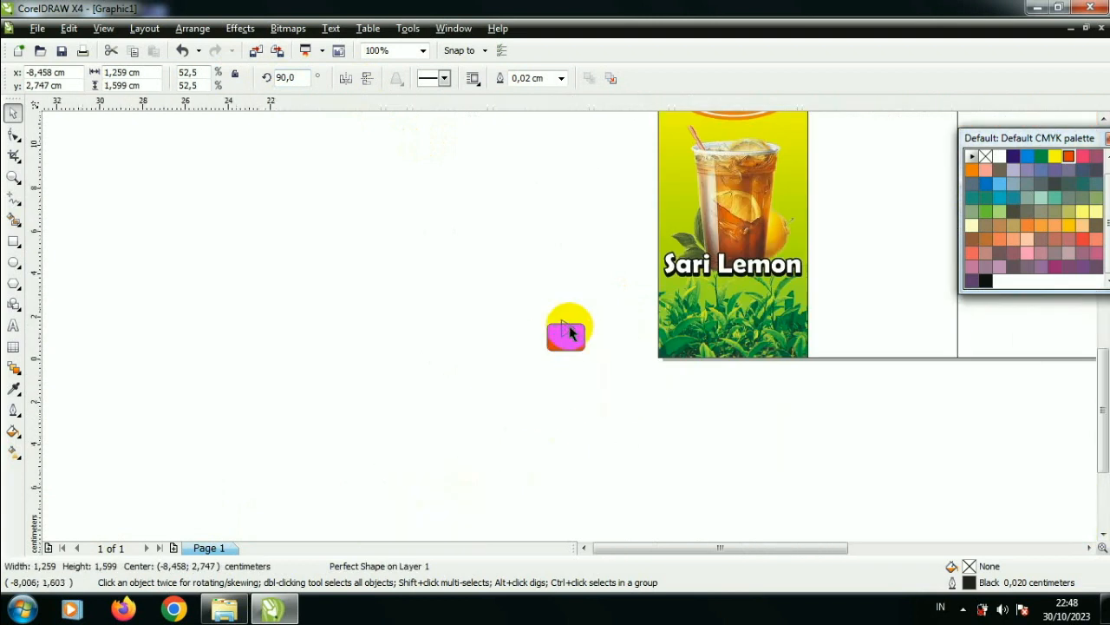
{"action": "scroll", "coordinate": [574, 347], "scroll_direction": "up", "scroll_amount": 2}
{"action": "mouse_move", "coordinate": [566, 303]}
{"action": "left_mouse_down"}
{"action": "mouse_move", "coordinate": [527, 248]}
{"action": "mouse_move", "coordinate": [554, 293]}
{"action": "left_mouse_up"}
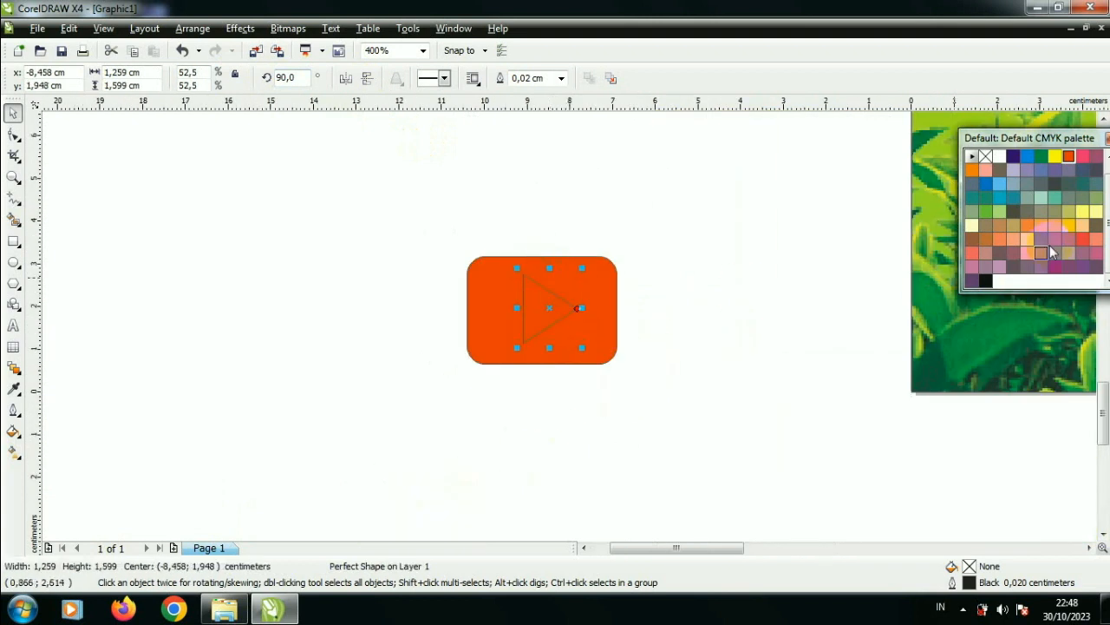
Step: Fill the triangle with white and remove the outline from both the triangle and the red rectangle
{"action": "left_click", "coordinate": [971, 225]}
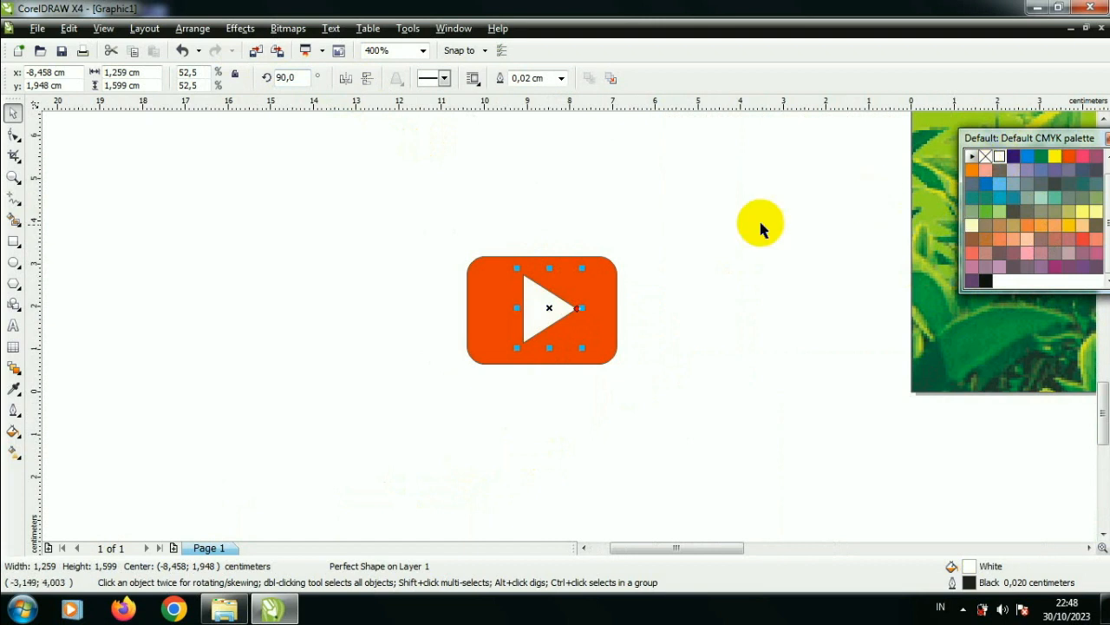
{"action": "left_click", "coordinate": [471, 231]}
{"action": "left_click_drag", "start_coordinate": [413, 231], "coordinate": [729, 396]}
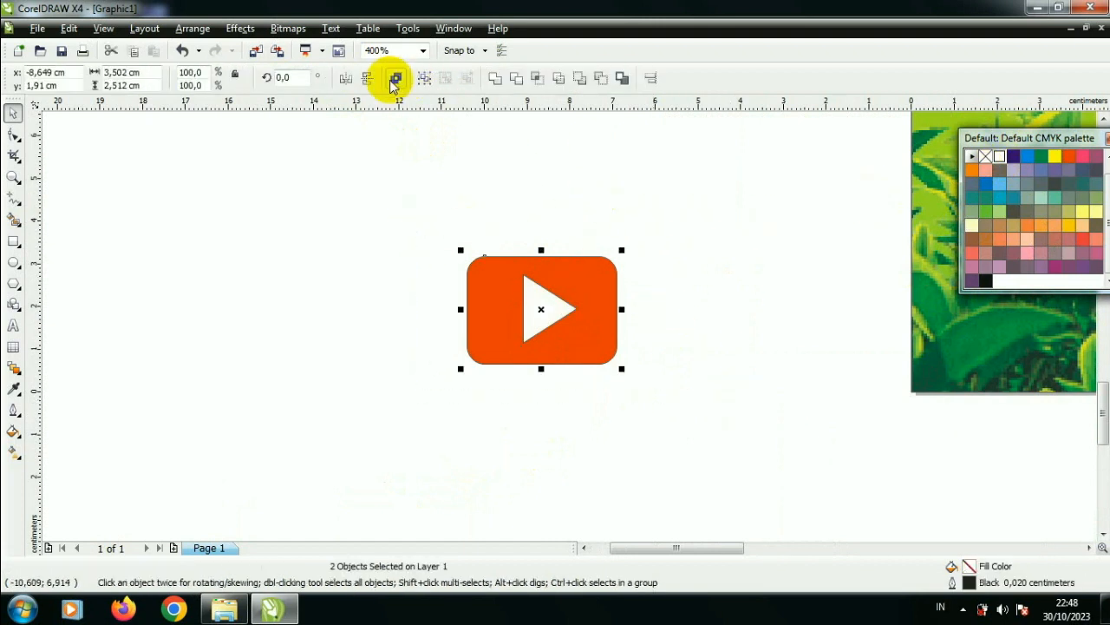
{"action": "key", "text": "F12"}
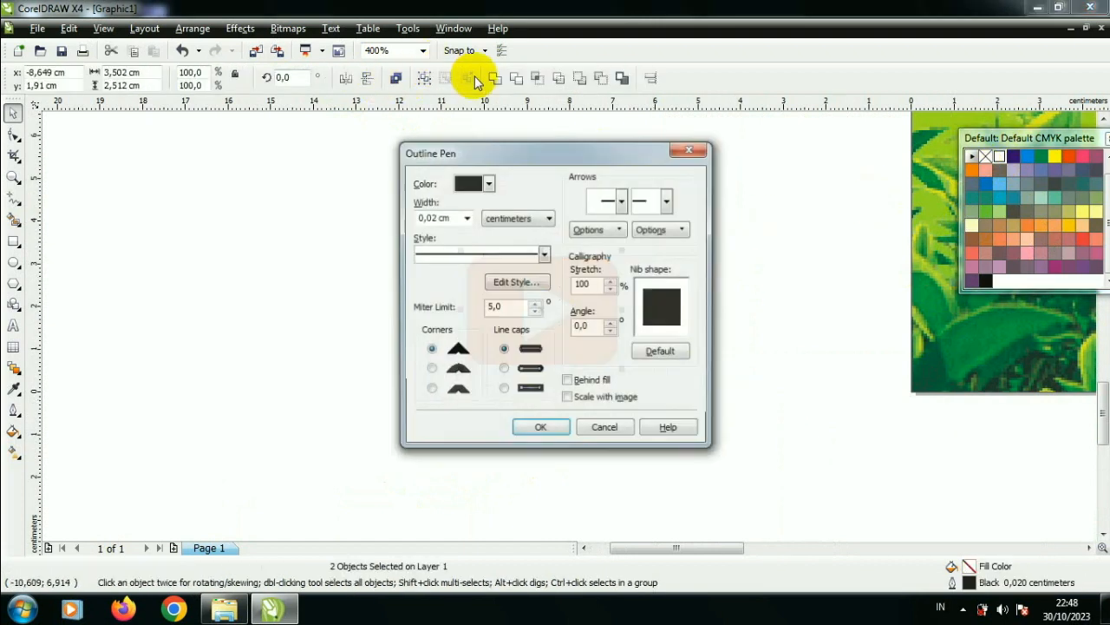
{"action": "left_click", "coordinate": [466, 217]}
{"action": "left_click", "coordinate": [447, 230]}
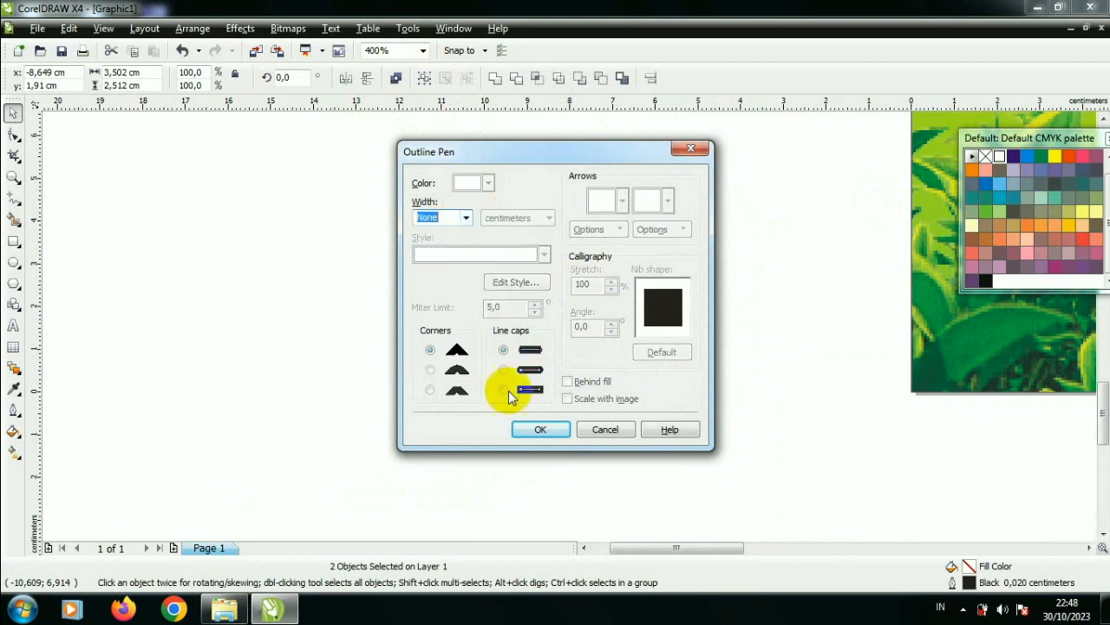
{"action": "left_click", "coordinate": [523, 427]}
{"action": "left_click", "coordinate": [384, 274]}
Step: Move the play-button icon onto the tea leaves at the panel's lower-left corner and shrink it to about 1.8 cm wide
{"action": "scroll", "coordinate": [436, 269], "scroll_direction": "down", "scroll_amount": 2}
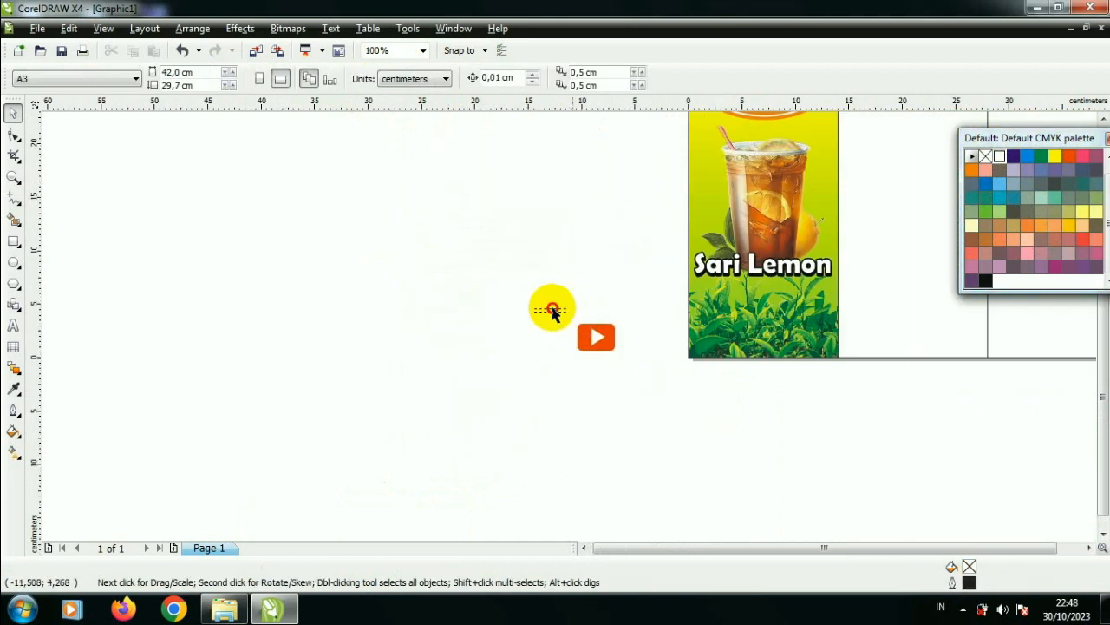
{"action": "left_click_drag", "start_coordinate": [553, 310], "coordinate": [640, 364]}
{"action": "scroll", "coordinate": [705, 358], "scroll_direction": "up", "scroll_amount": 1}
{"action": "left_click_drag", "start_coordinate": [521, 317], "coordinate": [761, 323]}
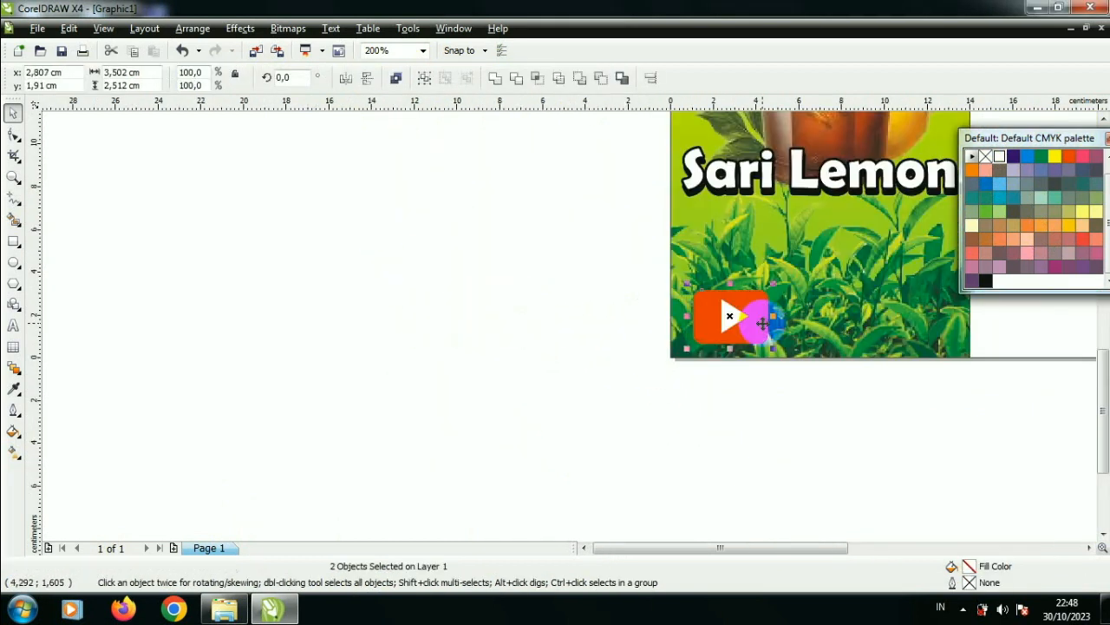
{"action": "scroll", "coordinate": [763, 324], "scroll_direction": "down", "scroll_amount": 1}
{"action": "scroll", "coordinate": [617, 322], "scroll_direction": "up", "scroll_amount": 1}
{"action": "left_click_drag", "start_coordinate": [488, 286], "coordinate": [557, 332]}
{"action": "scroll", "coordinate": [451, 331], "scroll_direction": "up", "scroll_amount": 2}
{"action": "scroll", "coordinate": [555, 333], "scroll_direction": "down", "scroll_amount": 2}
{"action": "left_click", "coordinate": [400, 332]}
{"action": "scroll", "coordinate": [570, 332], "scroll_direction": "up", "scroll_amount": 1}
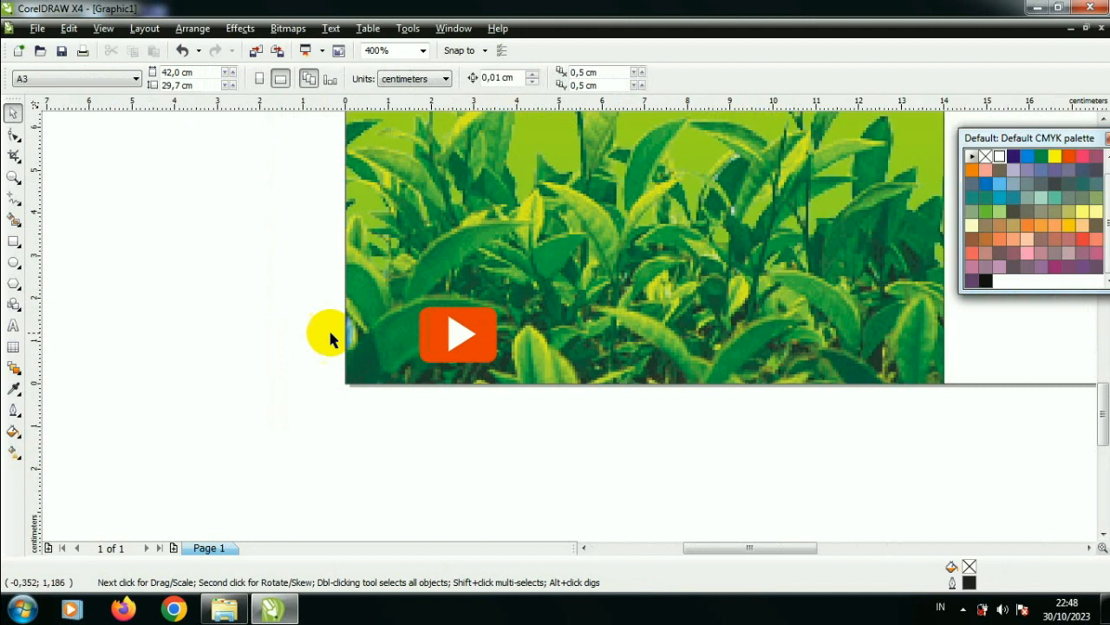
Step: Add the artistic text "Teh Rini" beside the page, next to the play-button icon's panel
{"action": "left_click", "coordinate": [15, 243]}
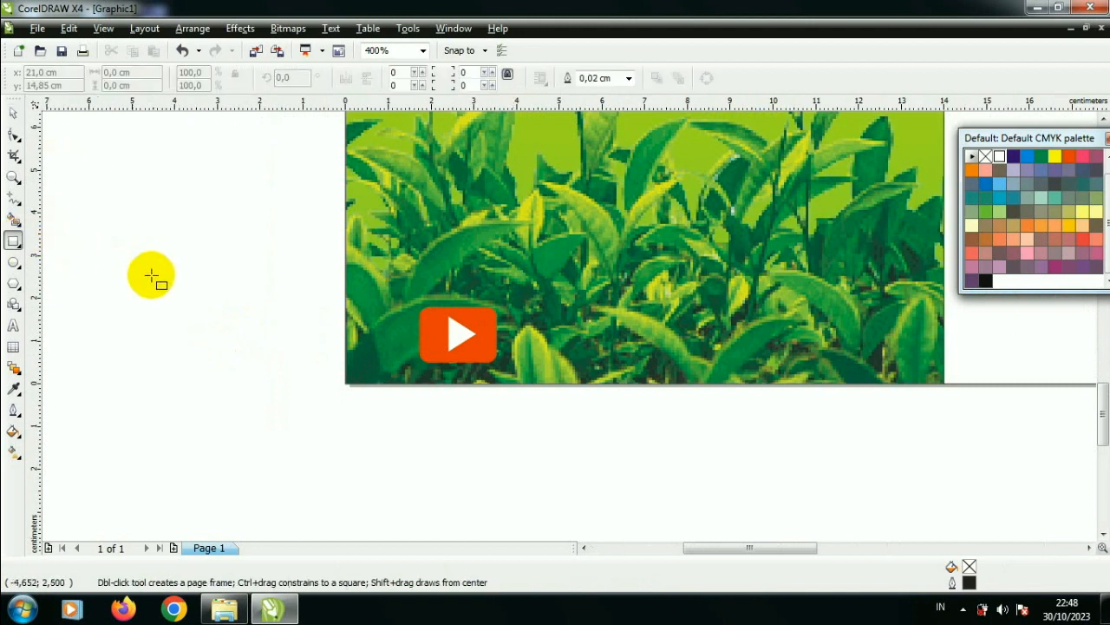
{"action": "left_click", "coordinate": [13, 324]}
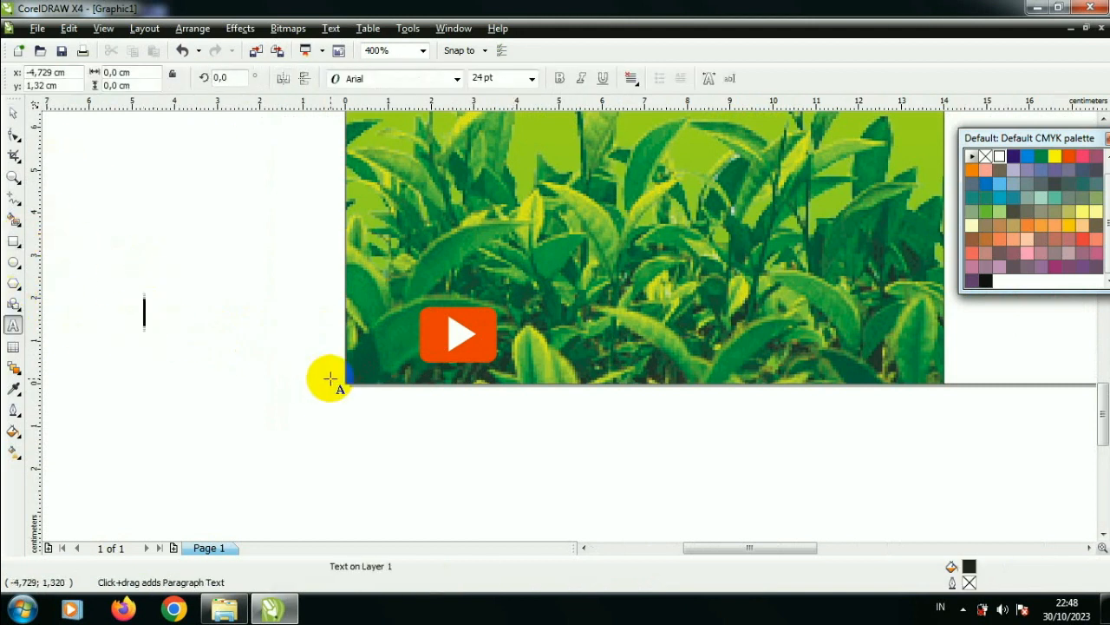
{"action": "type", "text": "Tel"}
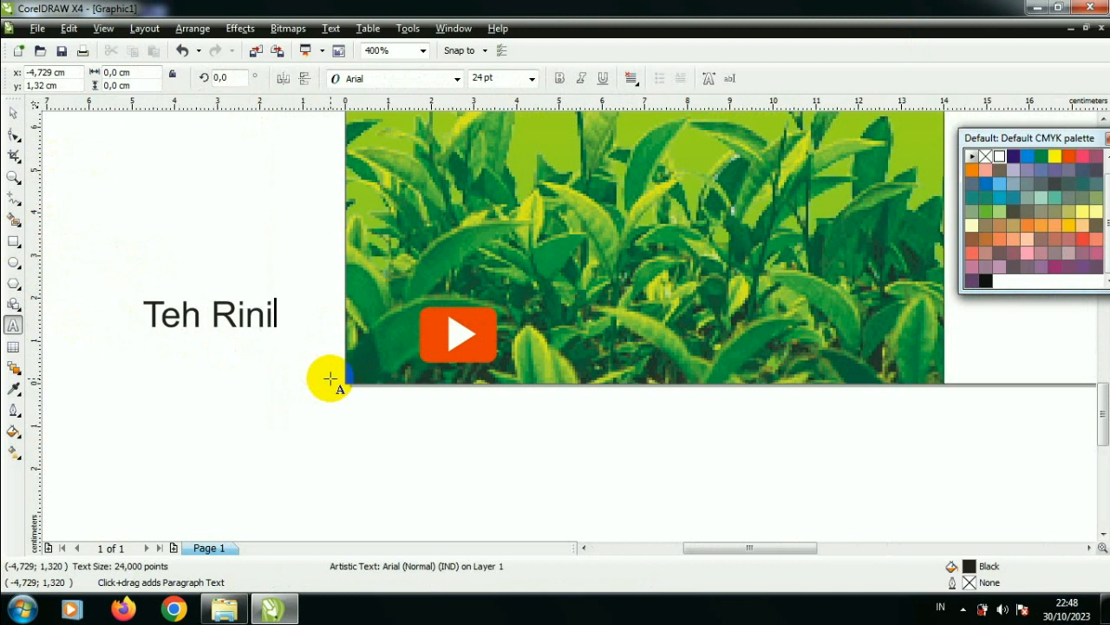
{"action": "scroll", "coordinate": [135, 290], "scroll_direction": "down", "scroll_amount": 2}
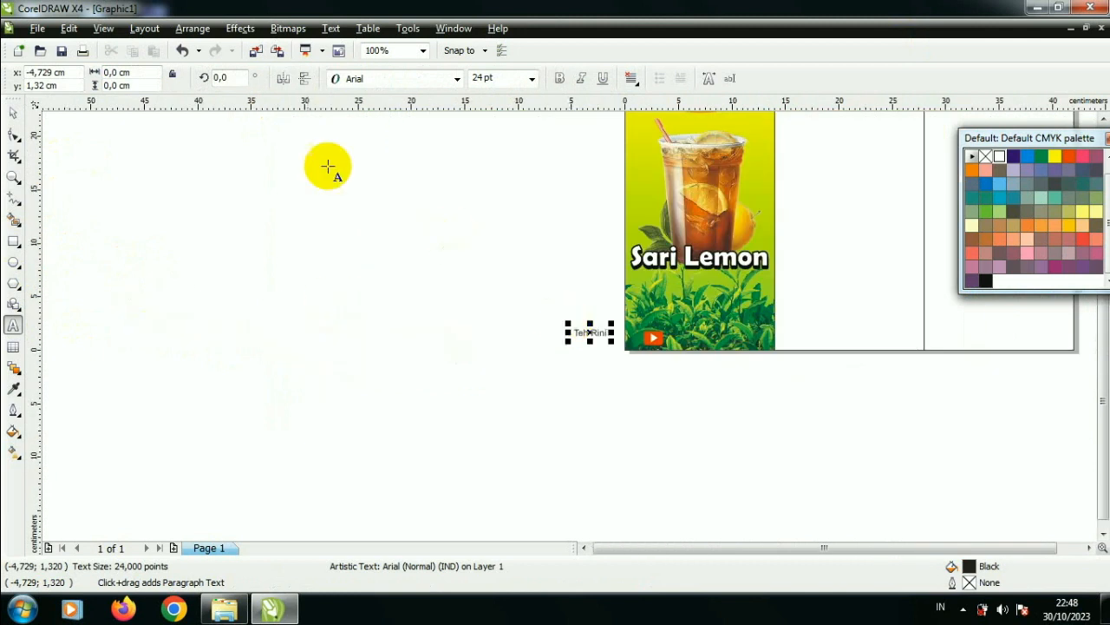
{"action": "left_click", "coordinate": [14, 114]}
Step: Format the "Teh Rini" text as bold Trebuchet MS with a white fill and place it beside the play-button icon
{"action": "scroll", "coordinate": [508, 342], "scroll_direction": "up", "scroll_amount": 1}
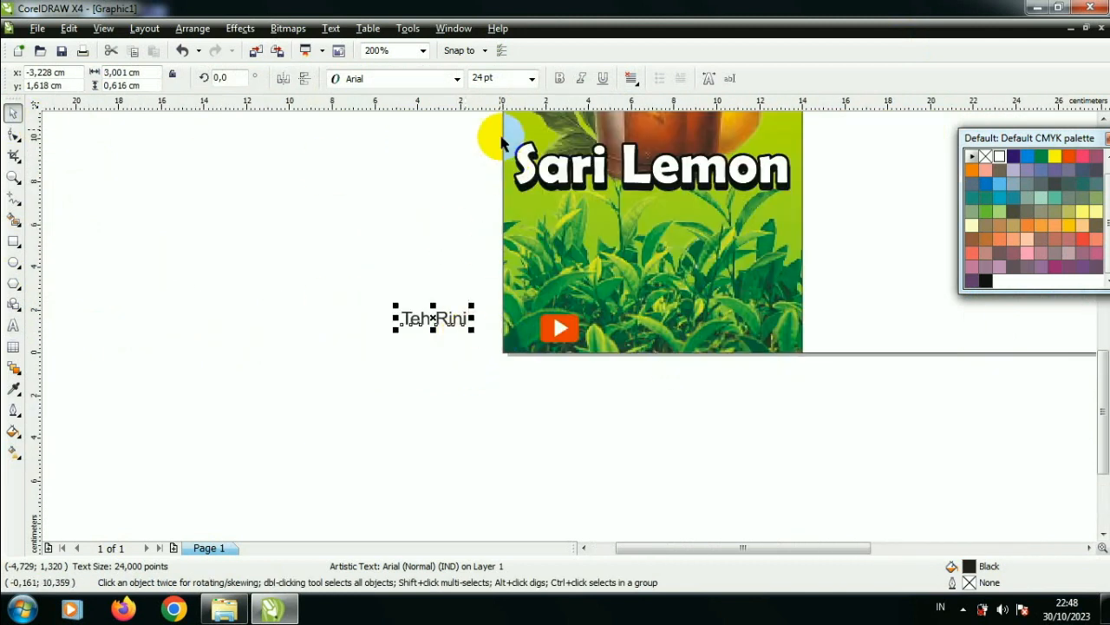
{"action": "left_click", "coordinate": [559, 79]}
{"action": "left_click", "coordinate": [456, 80]}
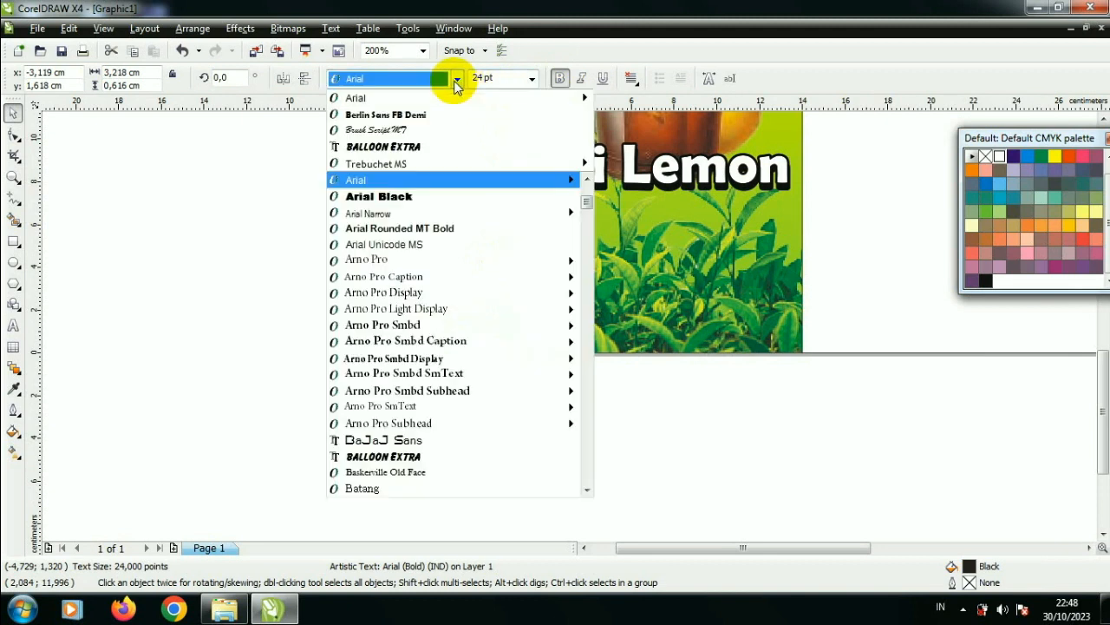
{"action": "left_click", "coordinate": [434, 163]}
{"action": "left_click_drag", "start_coordinate": [455, 317], "coordinate": [640, 331]}
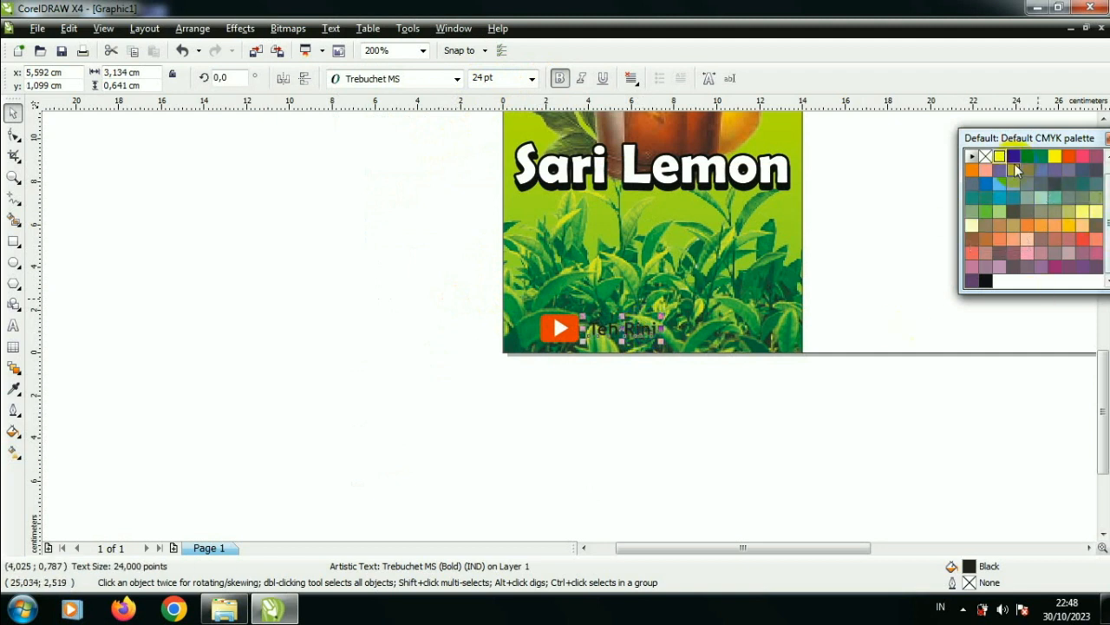
{"action": "scroll", "coordinate": [509, 347], "scroll_direction": "up", "scroll_amount": 1}
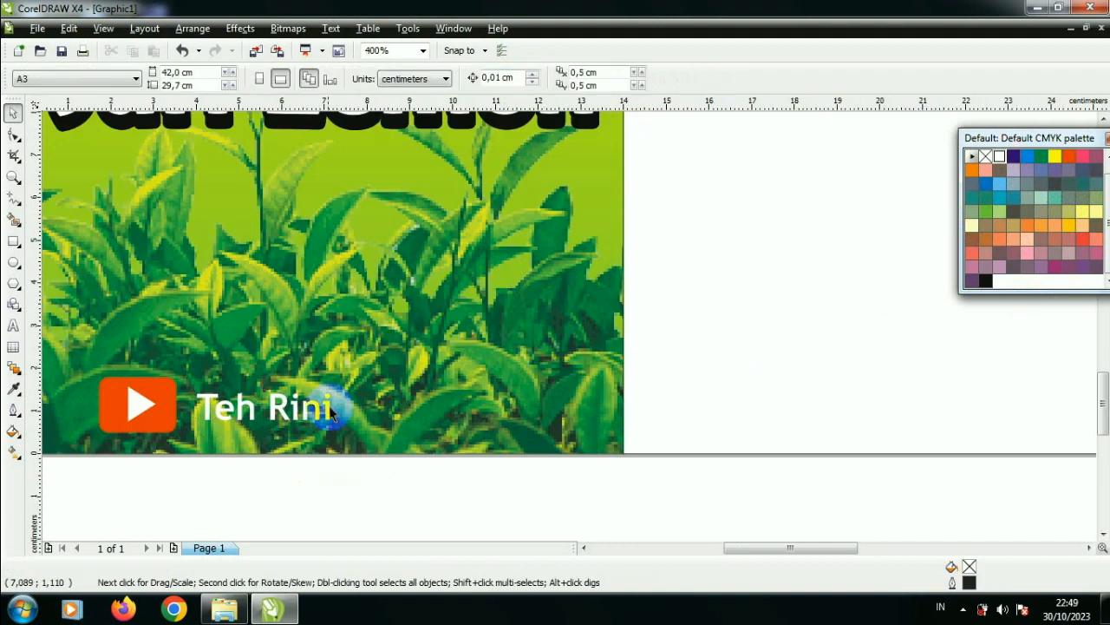
Step: Give the "Teh Rini" text an outline 0,1 cm wide
{"action": "scroll", "coordinate": [335, 396], "scroll_direction": "up", "scroll_amount": 2}
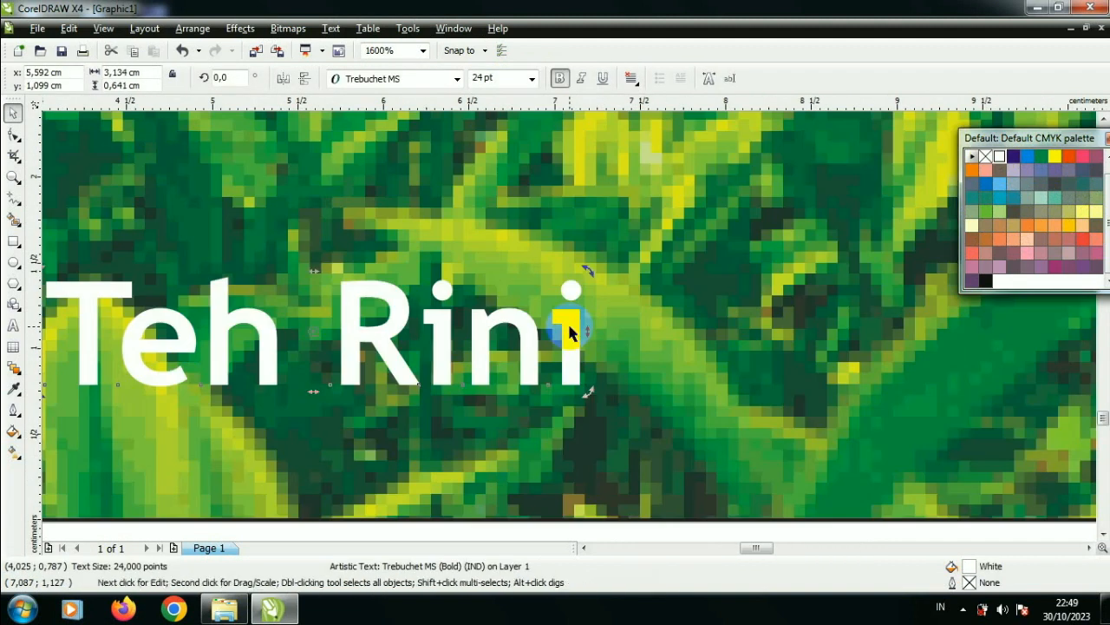
{"action": "scroll", "coordinate": [569, 327], "scroll_direction": "down", "scroll_amount": 1}
{"action": "key", "text": "F12"}
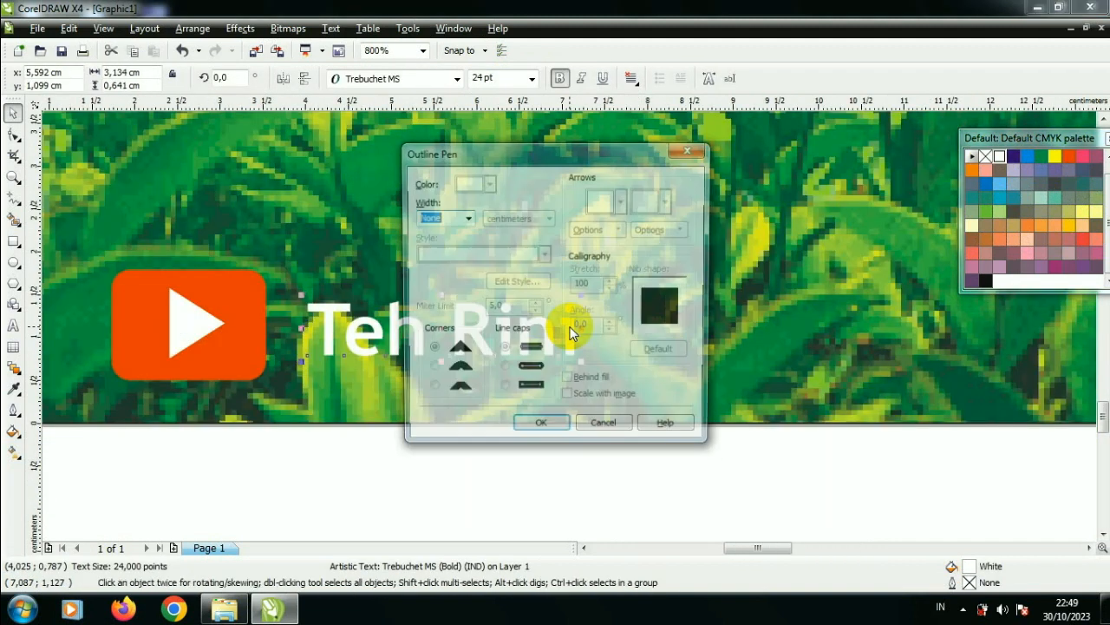
{"action": "left_click", "coordinate": [466, 218]}
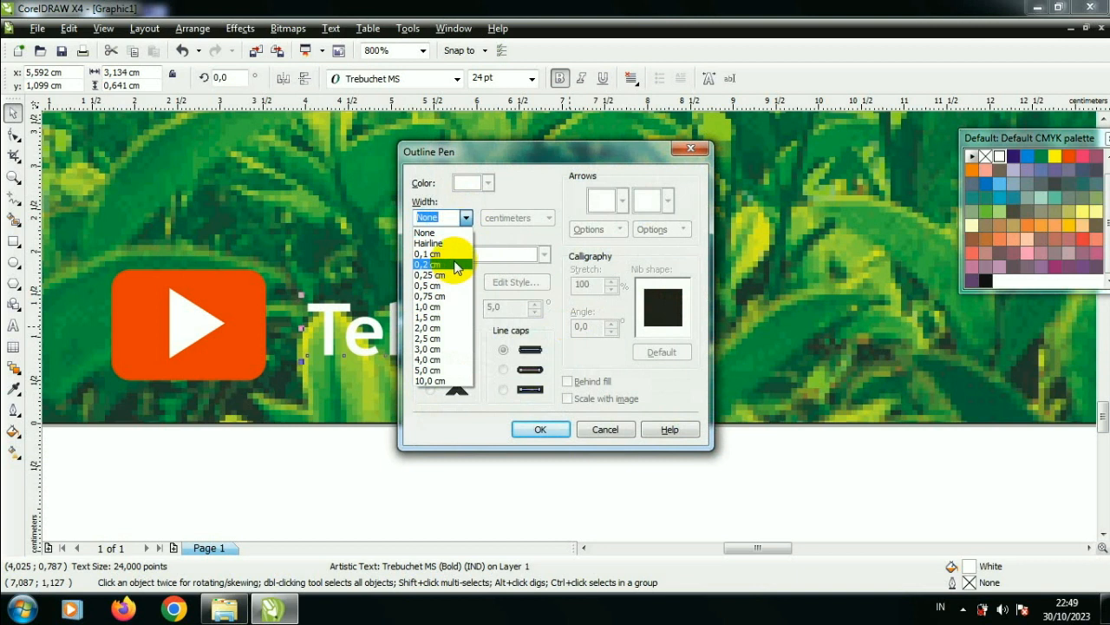
{"action": "left_click", "coordinate": [454, 261]}
{"action": "left_click", "coordinate": [454, 260]}
{"action": "left_click", "coordinate": [466, 217]}
{"action": "left_click", "coordinate": [466, 217]}
{"action": "left_click", "coordinate": [460, 256]}
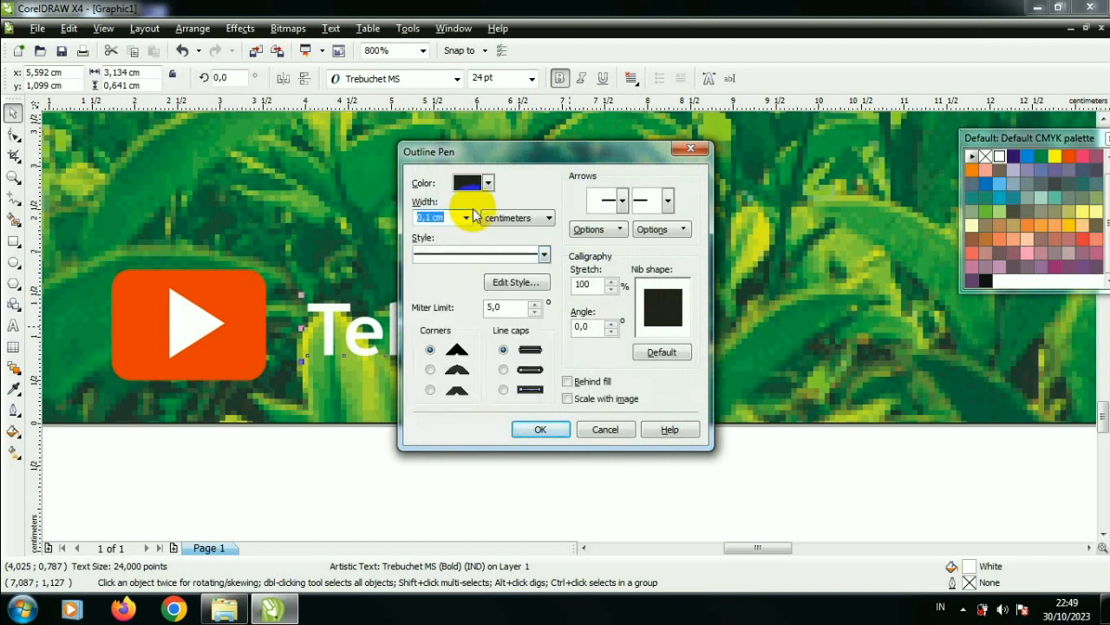
Step: Make the text outline 100C100M100Y100K black with rounded corners and line caps, placed behind the fill and scaled with the image
{"action": "left_click", "coordinate": [488, 184]}
{"action": "left_click_drag", "start_coordinate": [538, 227], "coordinate": [541, 275]}
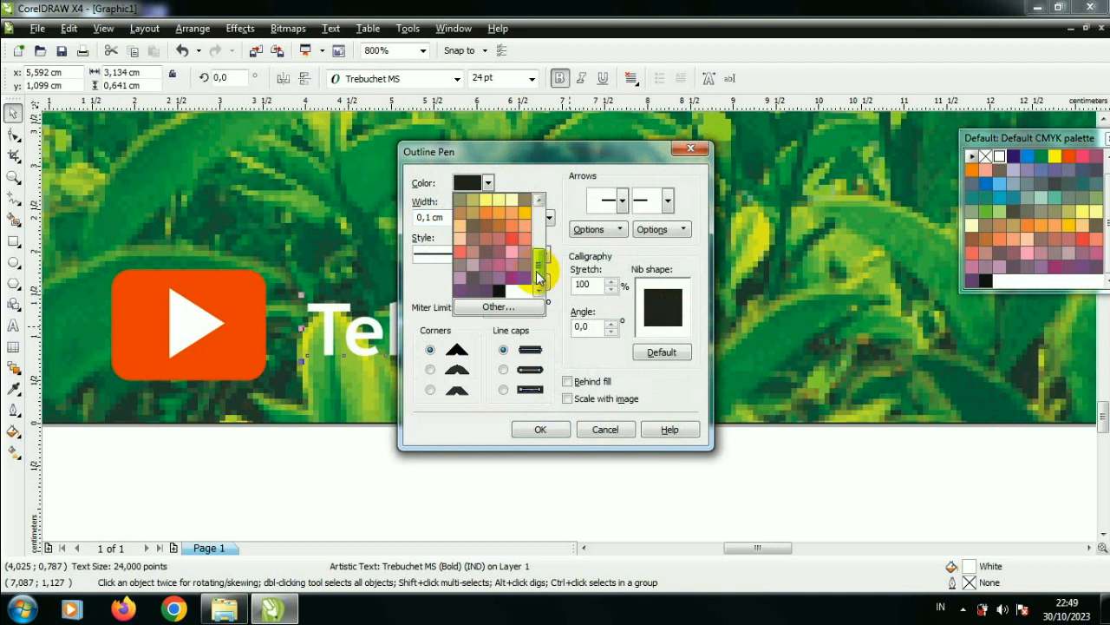
{"action": "left_click", "coordinate": [504, 294]}
{"action": "left_click", "coordinate": [431, 370]}
{"action": "left_click", "coordinate": [504, 369]}
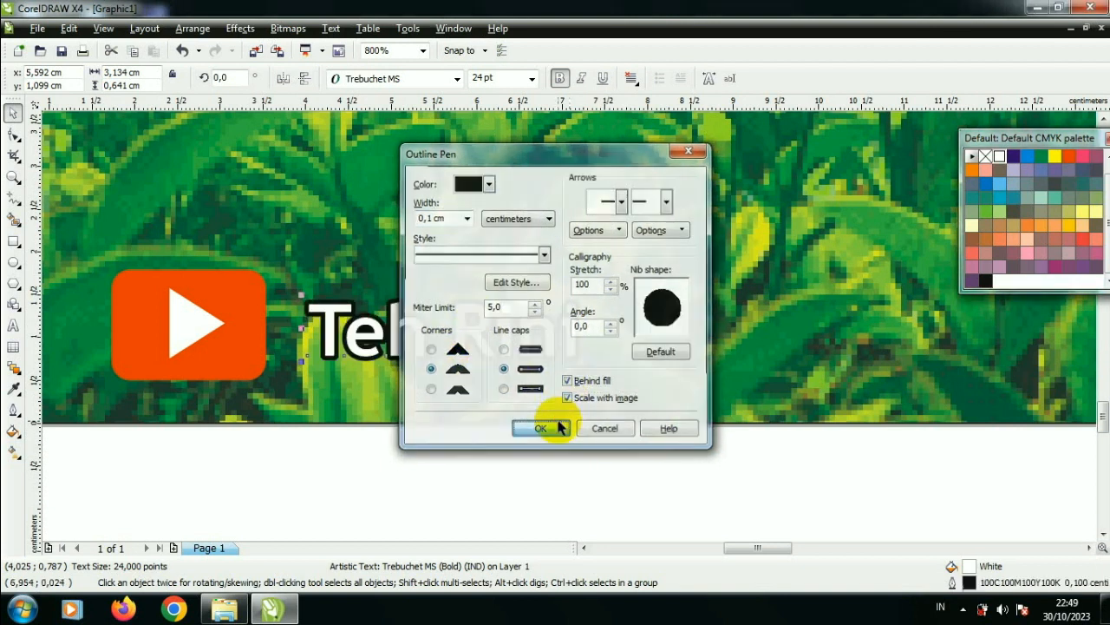
{"action": "left_click", "coordinate": [538, 429]}
Step: Scale the play-button icon and its text down together until the icon is about 1.35 cm wide
{"action": "scroll", "coordinate": [569, 326], "scroll_direction": "down", "scroll_amount": 2}
{"action": "left_click_drag", "start_coordinate": [354, 293], "coordinate": [602, 361]}
{"action": "scroll", "coordinate": [579, 325], "scroll_direction": "up", "scroll_amount": 1}
{"action": "left_click_drag", "start_coordinate": [599, 300], "coordinate": [485, 340]}
{"action": "left_click", "coordinate": [536, 399]}
{"action": "scroll", "coordinate": [484, 328], "scroll_direction": "down", "scroll_amount": 1}
{"action": "scroll", "coordinate": [594, 321], "scroll_direction": "up", "scroll_amount": 1}
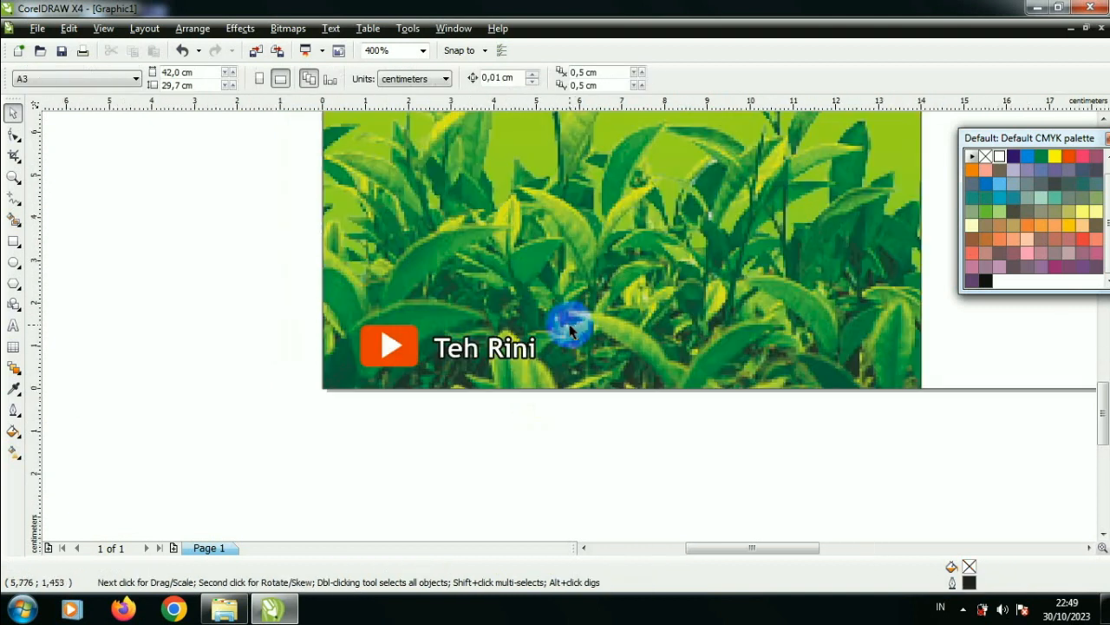
Step: Group the play button's red rectangle and white triangle
{"action": "scroll", "coordinate": [553, 321], "scroll_direction": "up", "scroll_amount": 1}
{"action": "left_click", "coordinate": [544, 358]}
{"action": "left_click", "coordinate": [527, 365]}
{"action": "left_click", "coordinate": [365, 301]}
{"action": "left_click_drag", "start_coordinate": [365, 301], "coordinate": [610, 431]}
{"action": "key", "text": "ctrl+g"}
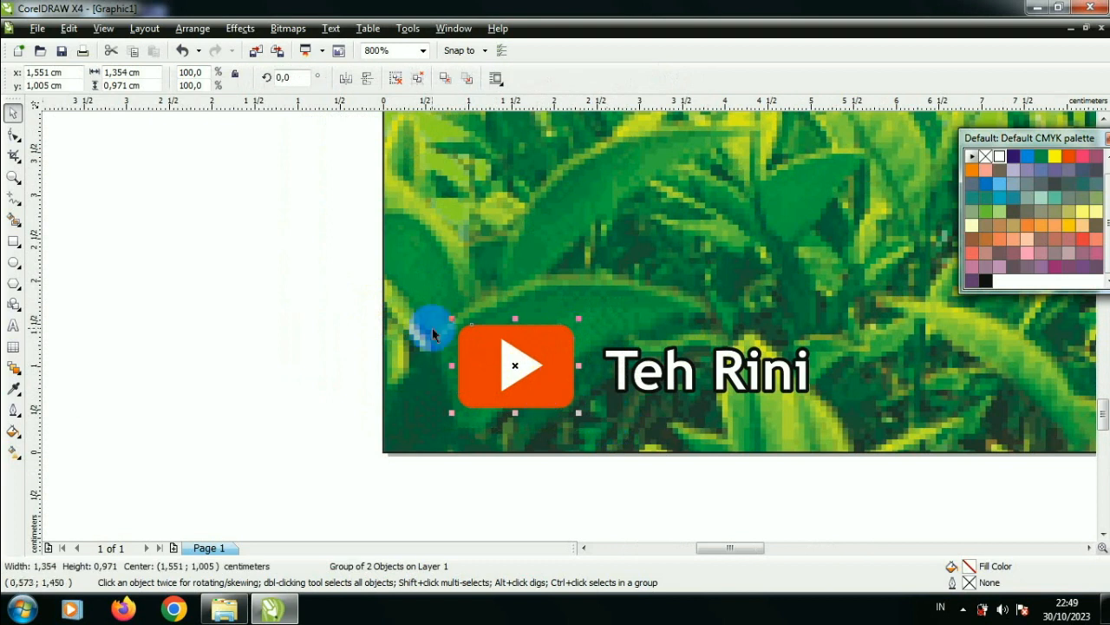
{"action": "scroll", "coordinate": [569, 331], "scroll_direction": "down", "scroll_amount": 1}
{"action": "scroll", "coordinate": [569, 328], "scroll_direction": "up", "scroll_amount": 1}
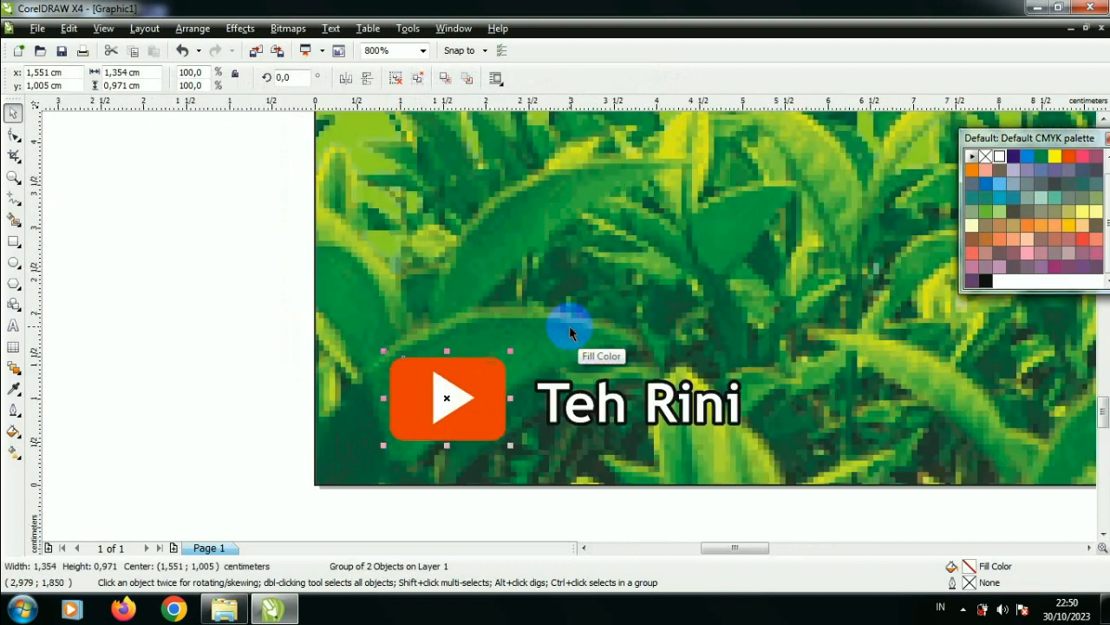
{"action": "scroll", "coordinate": [502, 319], "scroll_direction": "down", "scroll_amount": 1}
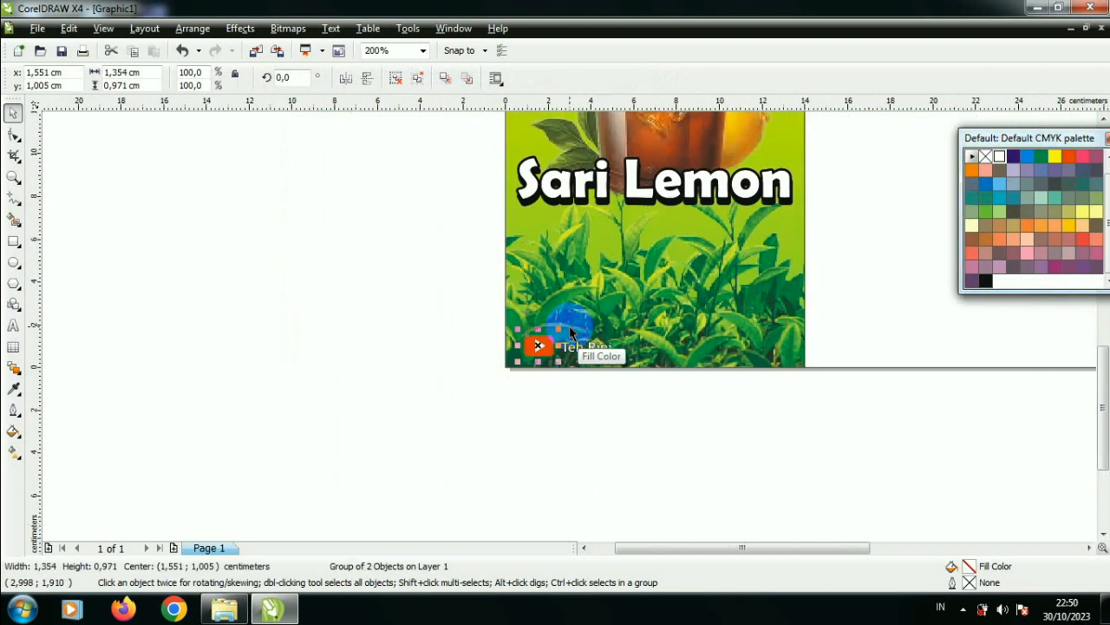
{"action": "scroll", "coordinate": [541, 321], "scroll_direction": "up", "scroll_amount": 1}
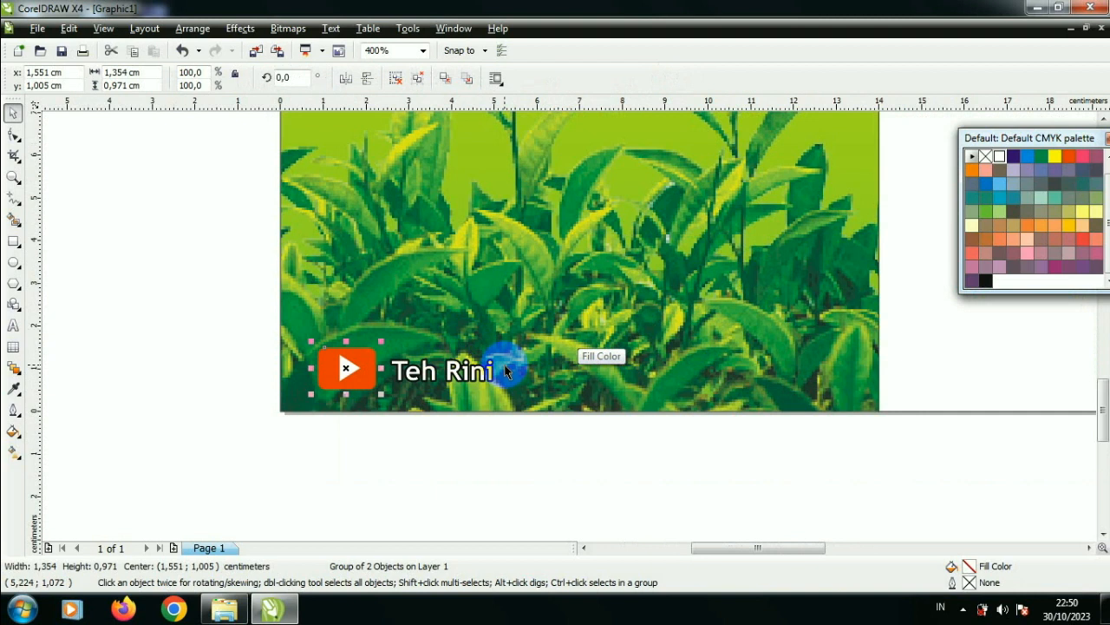
{"action": "scroll", "coordinate": [505, 371], "scroll_direction": "up", "scroll_amount": 1}
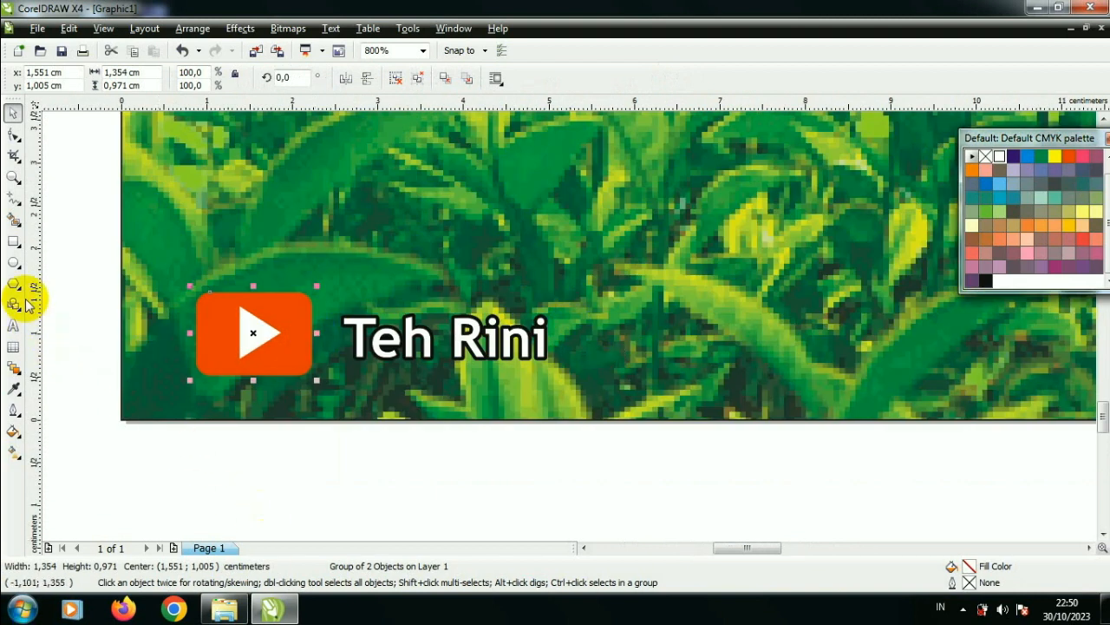
Step: Remove the outline from the first panel's background rectangle
{"action": "left_click", "coordinate": [144, 286]}
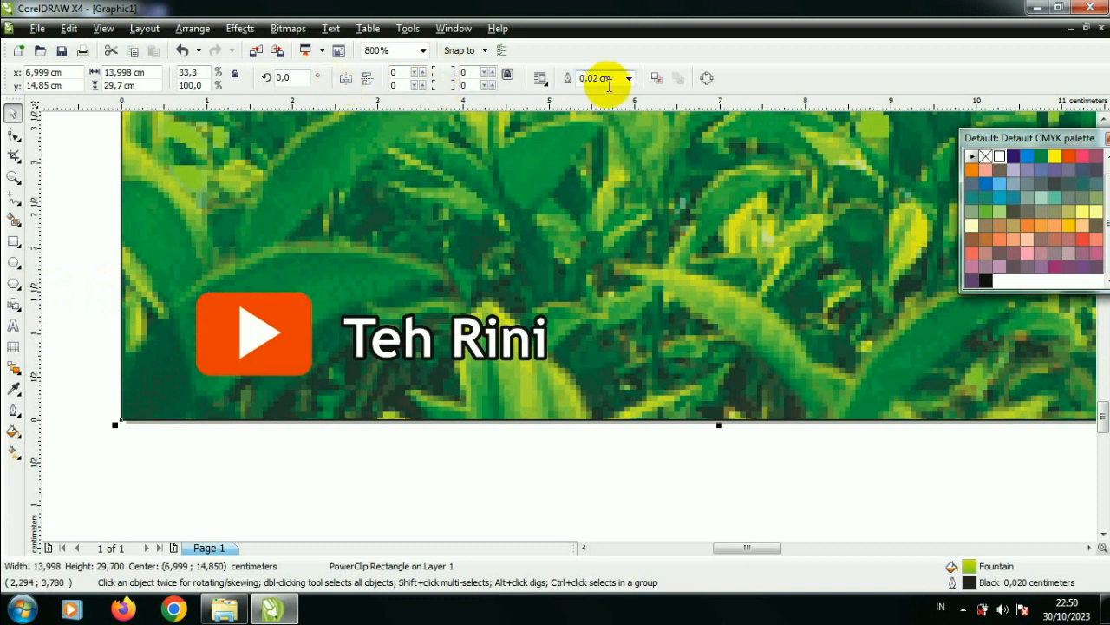
{"action": "left_click", "coordinate": [628, 78]}
{"action": "left_click", "coordinate": [626, 93]}
{"action": "scroll", "coordinate": [577, 339], "scroll_direction": "down", "scroll_amount": 3}
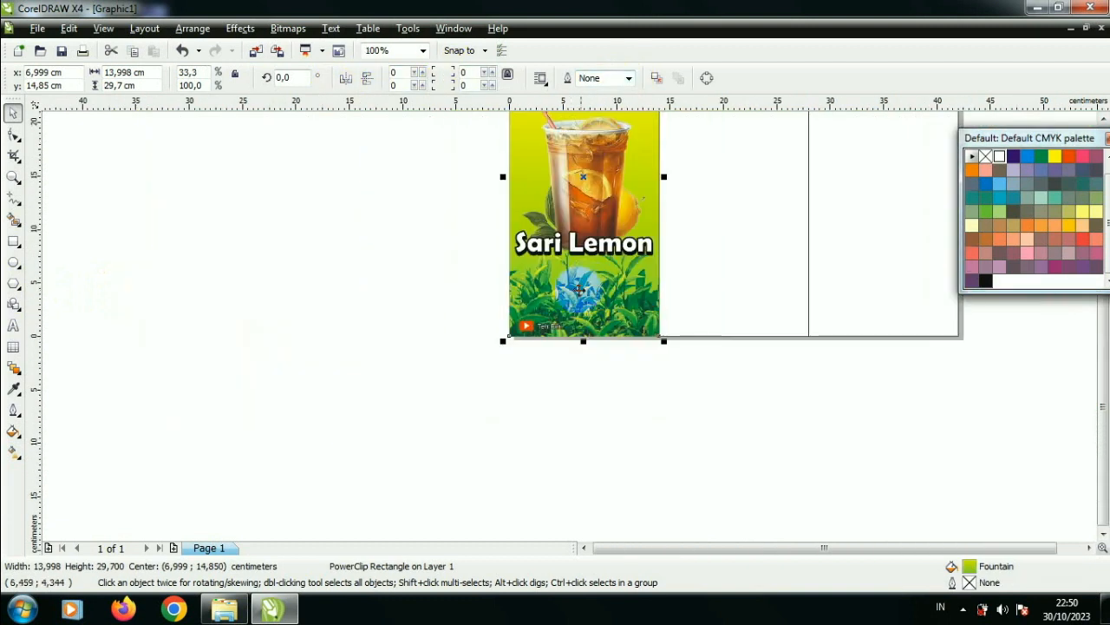
Step: Draw a rectangle about 14 × 2.08 cm across the first panel's lower edge, filled yellow and without an outline
{"action": "scroll", "coordinate": [564, 334], "scroll_direction": "up", "scroll_amount": 2}
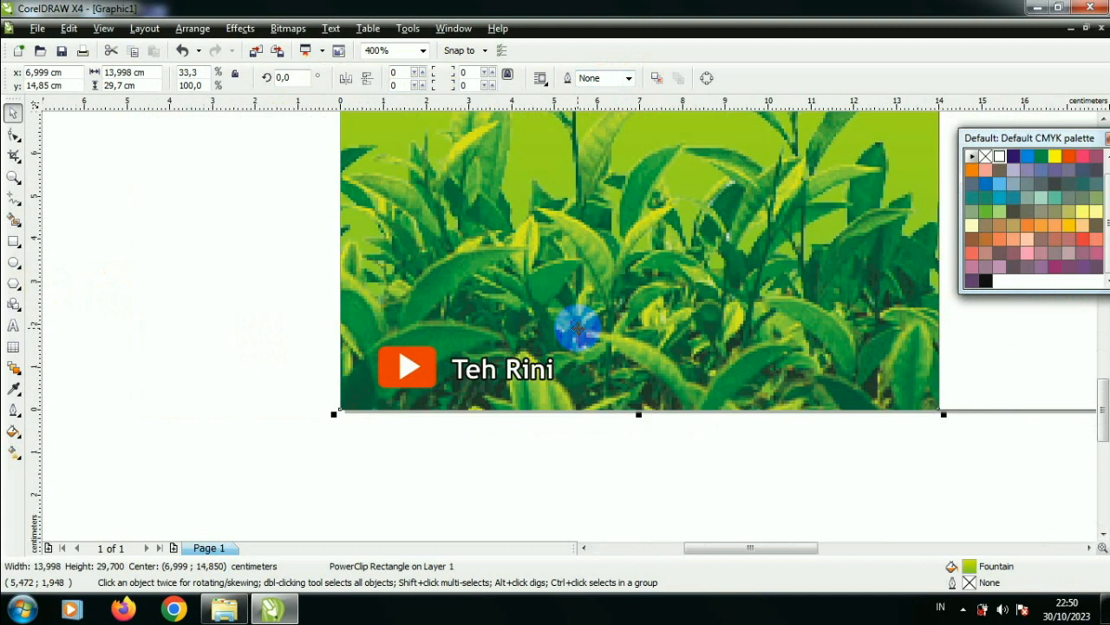
{"action": "left_click", "coordinate": [15, 244]}
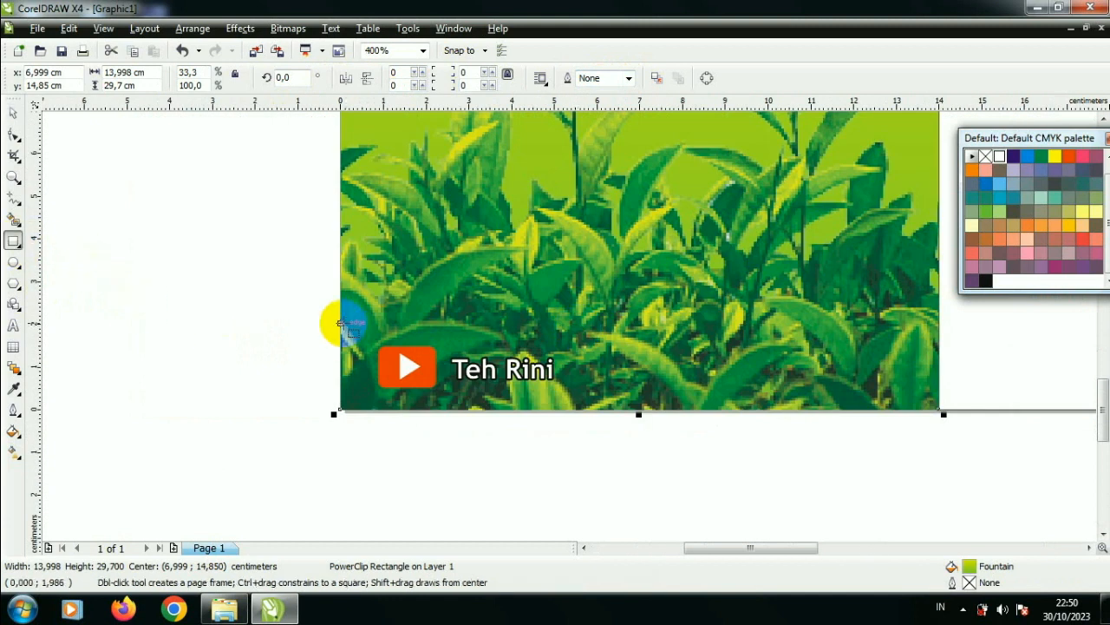
{"action": "left_click_drag", "start_coordinate": [341, 321], "coordinate": [937, 414]}
{"action": "left_click", "coordinate": [1055, 157]}
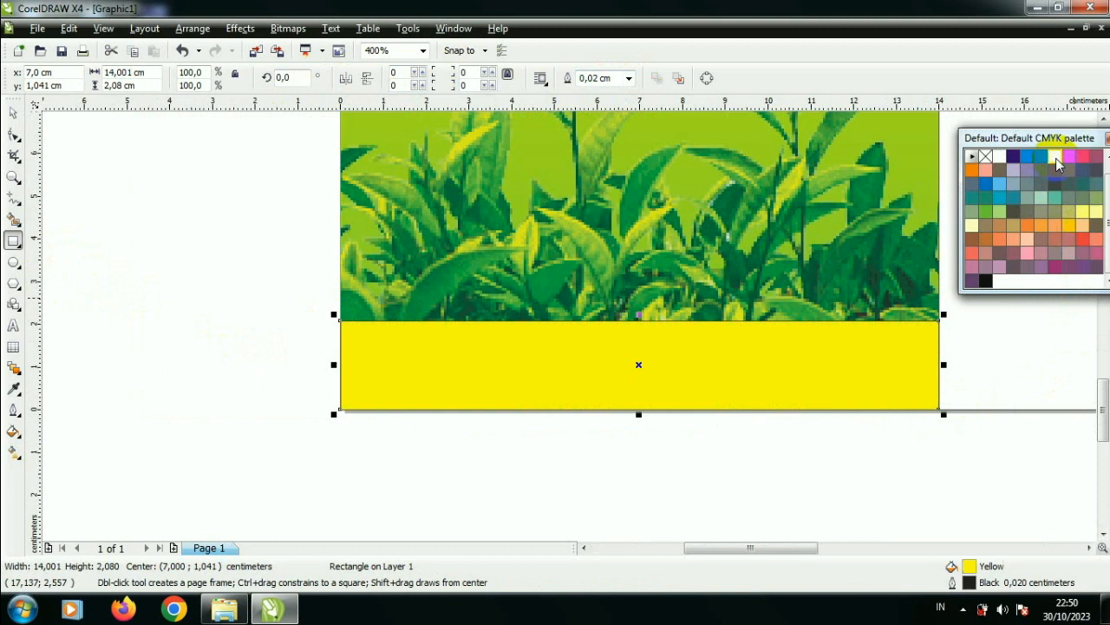
{"action": "left_click", "coordinate": [629, 78]}
{"action": "left_click", "coordinate": [627, 87]}
{"action": "left_click", "coordinate": [630, 79]}
{"action": "left_click", "coordinate": [620, 90]}
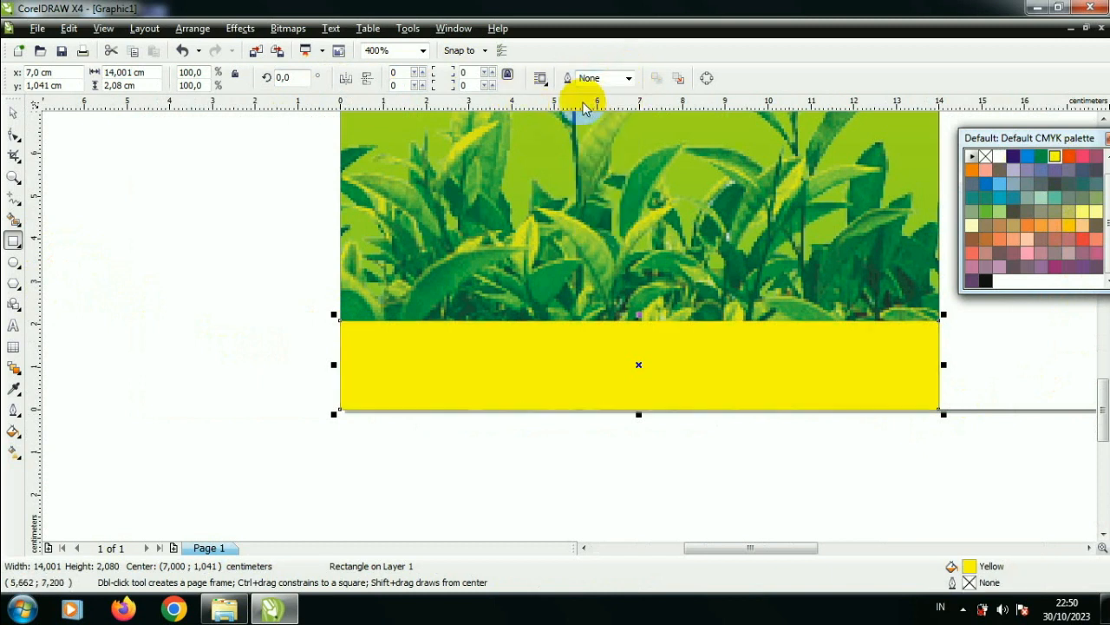
Step: Apply a uniform transparency of 36 to the yellow rectangle
{"action": "left_click", "coordinate": [20, 388]}
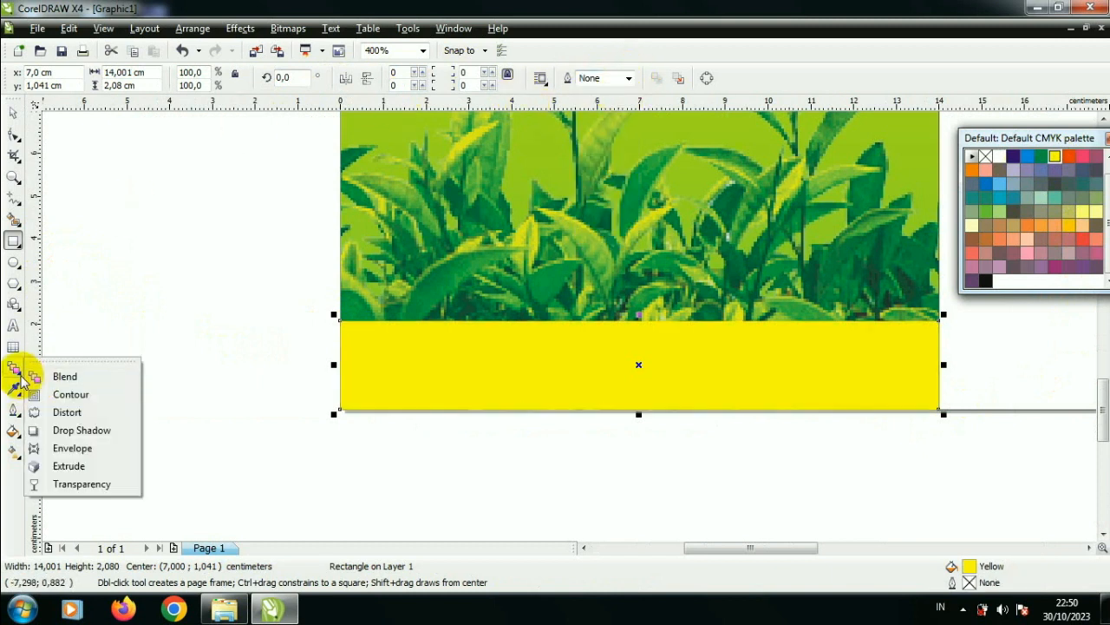
{"action": "left_click", "coordinate": [85, 483]}
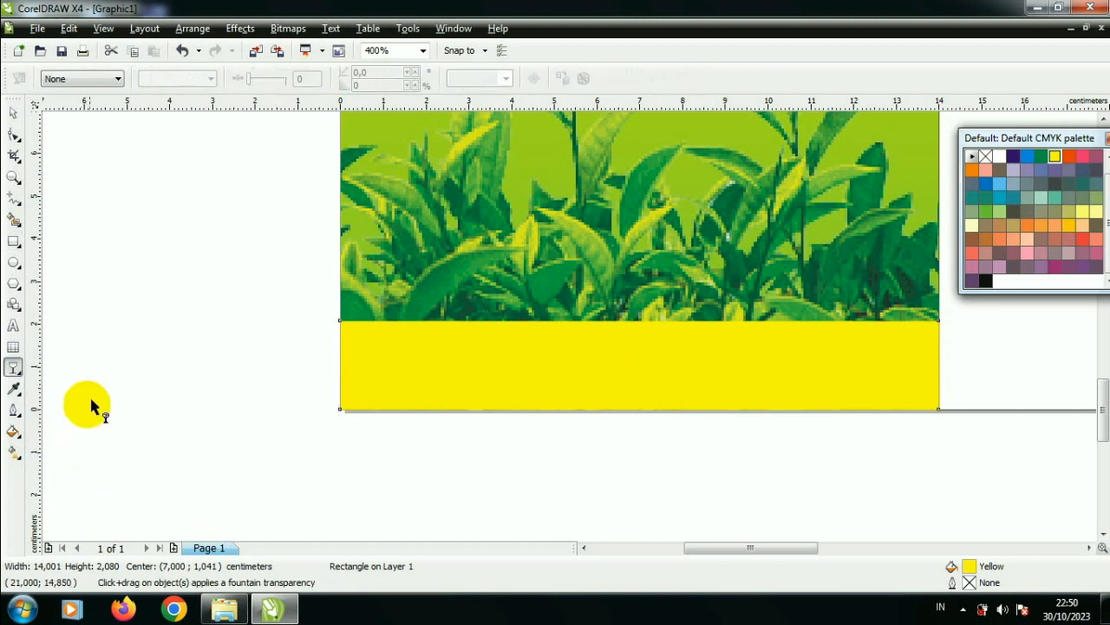
{"action": "left_click", "coordinate": [111, 79]}
{"action": "left_click", "coordinate": [95, 100]}
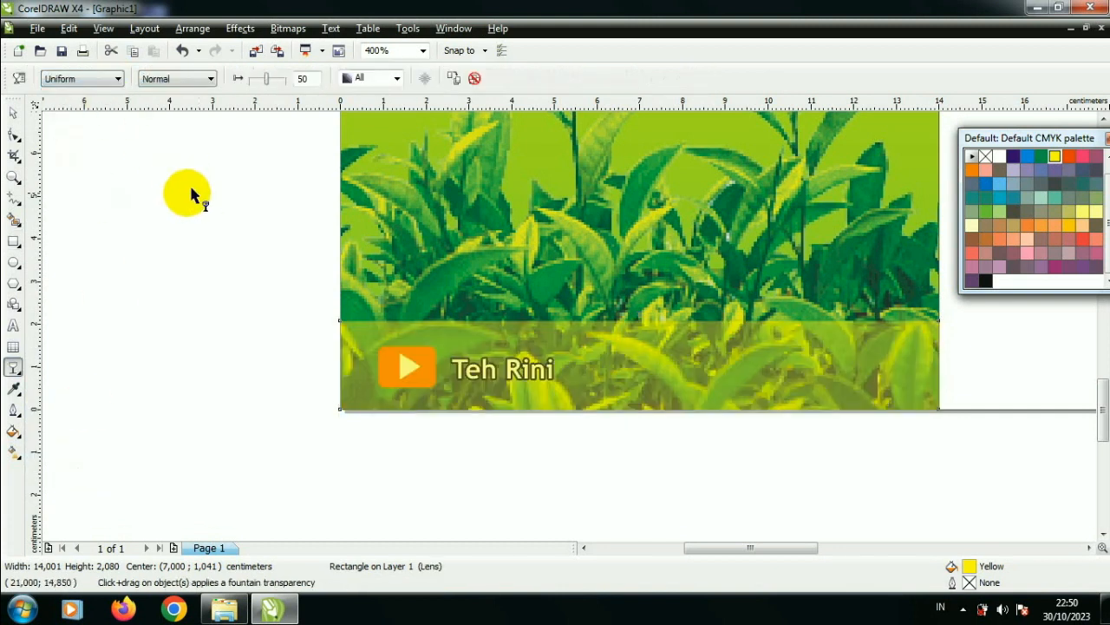
{"action": "mouse_move", "coordinate": [268, 79]}
{"action": "left_mouse_down"}
{"action": "mouse_move", "coordinate": [277, 77]}
{"action": "mouse_move", "coordinate": [260, 81]}
{"action": "left_mouse_up"}
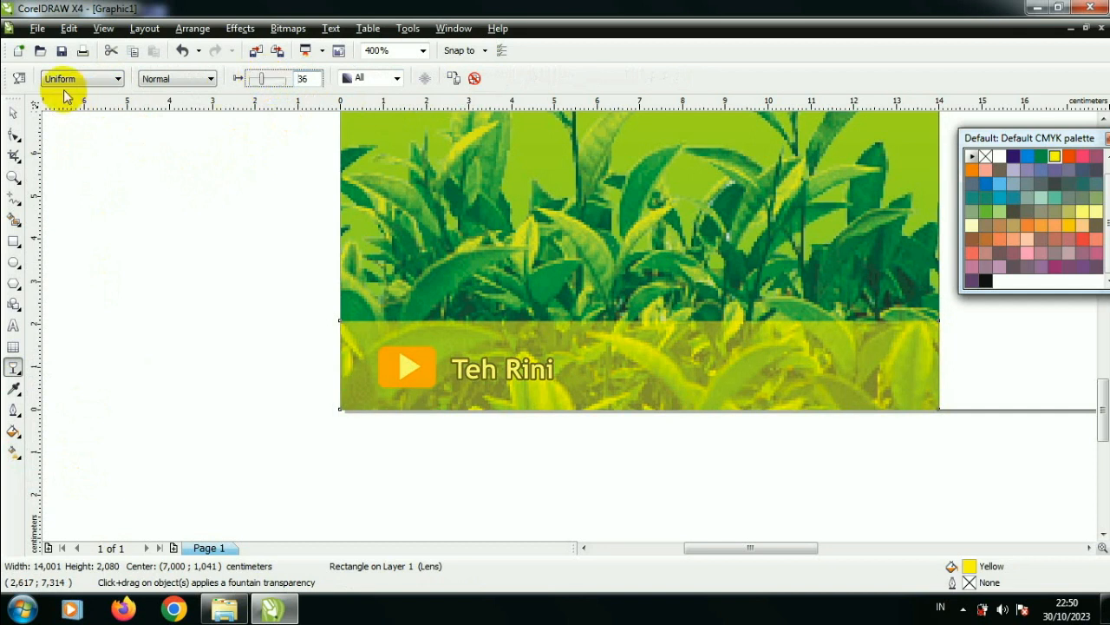
Step: Reorder the transparent yellow strip so it lies behind the play button and text but in front of the panel background
{"action": "left_click", "coordinate": [14, 112]}
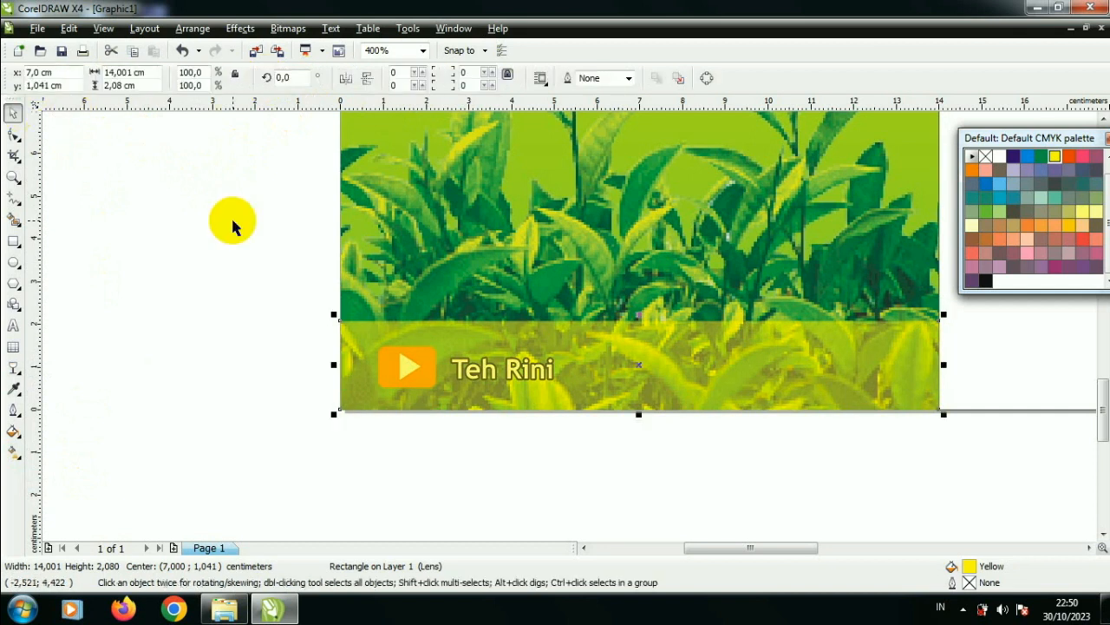
{"action": "key", "text": "shift+Page_Down"}
{"action": "key", "text": "ctrl+Page_Up"}
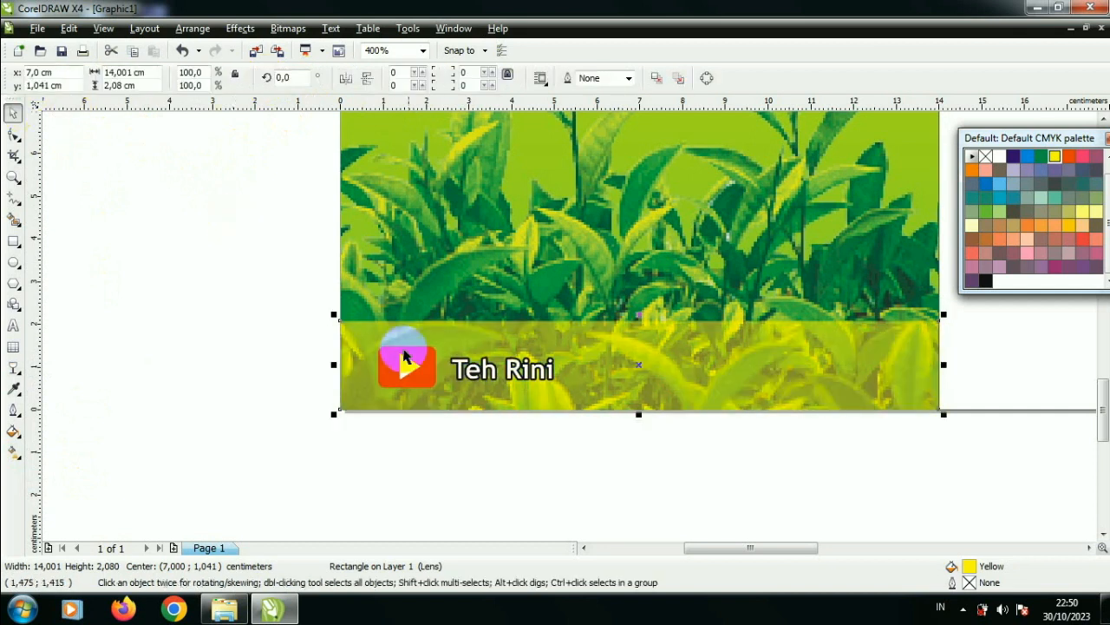
Step: Draw a thin bar about 14 × 0.19 cm along the yellow strip's upper edge and fill it with 100C100M100Y100K black
{"action": "left_click", "coordinate": [12, 242]}
{"action": "left_click_drag", "start_coordinate": [338, 316], "coordinate": [940, 319]}
{"action": "left_click", "coordinate": [985, 280]}
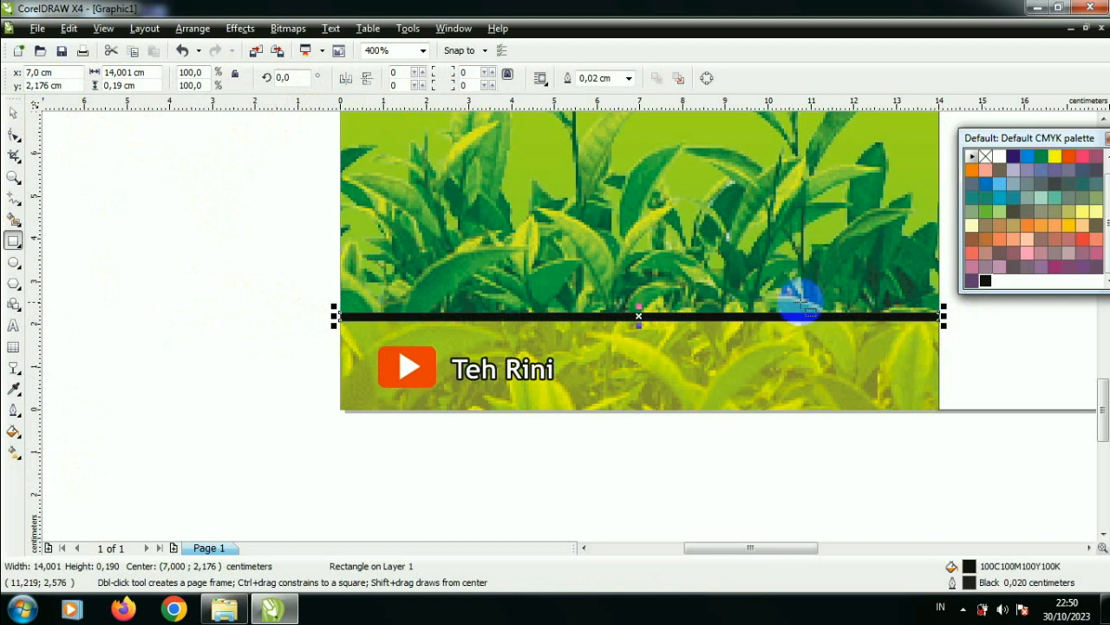
Step: Reduce the black bar's height to about 0.125 cm and remove its outline
{"action": "left_click", "coordinate": [14, 115]}
{"action": "scroll", "coordinate": [512, 317], "scroll_direction": "up", "scroll_amount": 3}
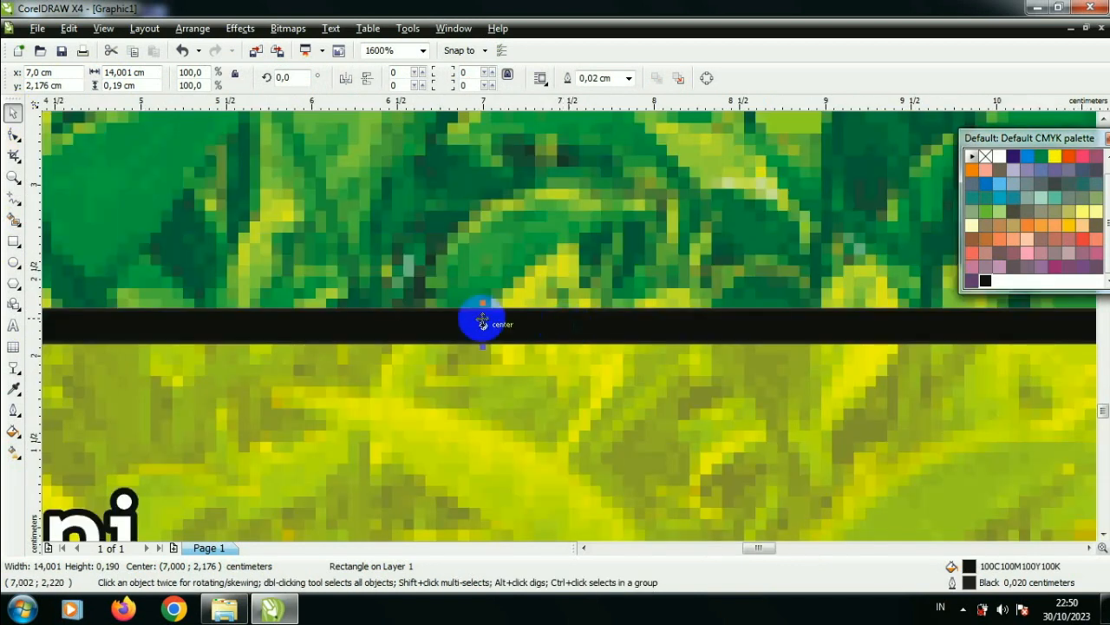
{"action": "scroll", "coordinate": [509, 300], "scroll_direction": "up", "scroll_amount": 1}
{"action": "left_click_drag", "start_coordinate": [509, 300], "coordinate": [526, 328]}
{"action": "left_click", "coordinate": [629, 79]}
{"action": "left_click", "coordinate": [621, 97]}
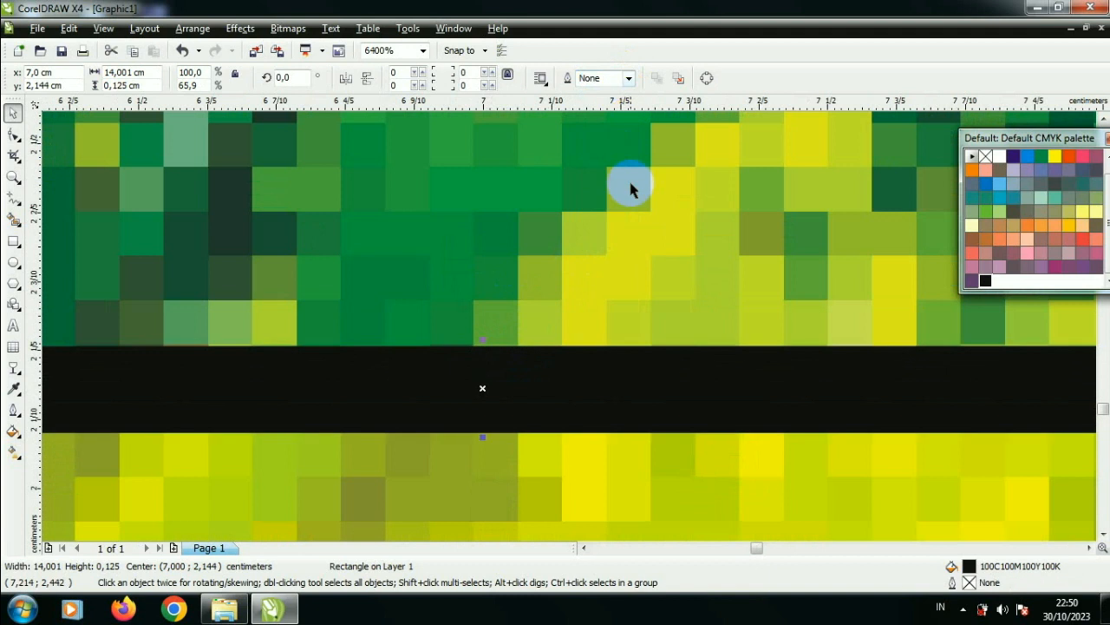
Step: Recolour the thin bar above the yellow strip white
{"action": "scroll", "coordinate": [568, 330], "scroll_direction": "down", "scroll_amount": 4}
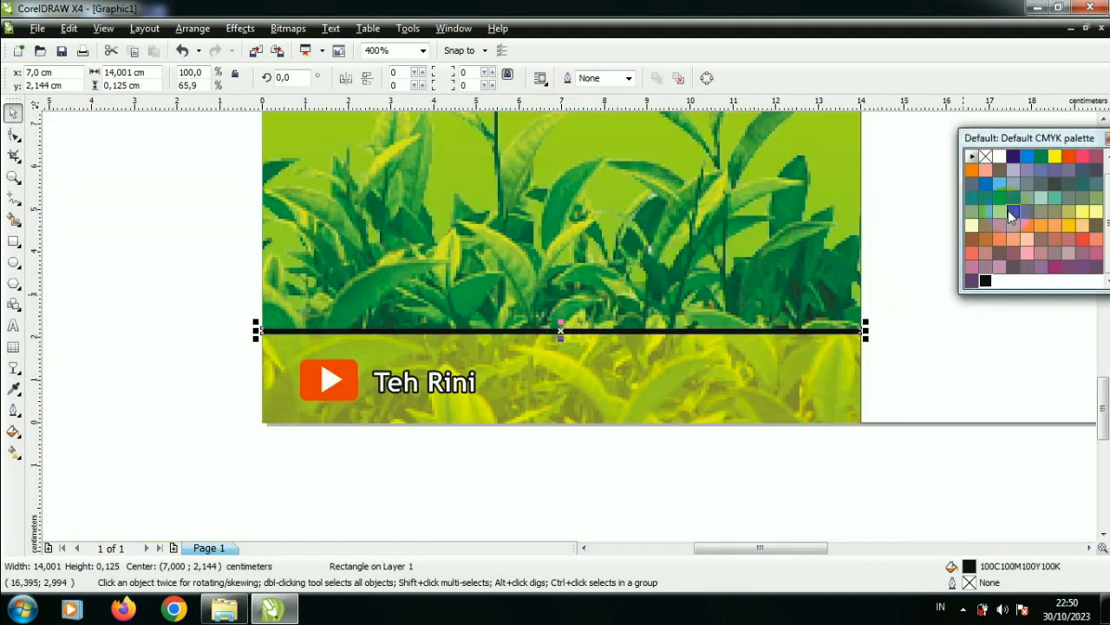
{"action": "left_click", "coordinate": [999, 156]}
{"action": "left_click", "coordinate": [913, 468]}
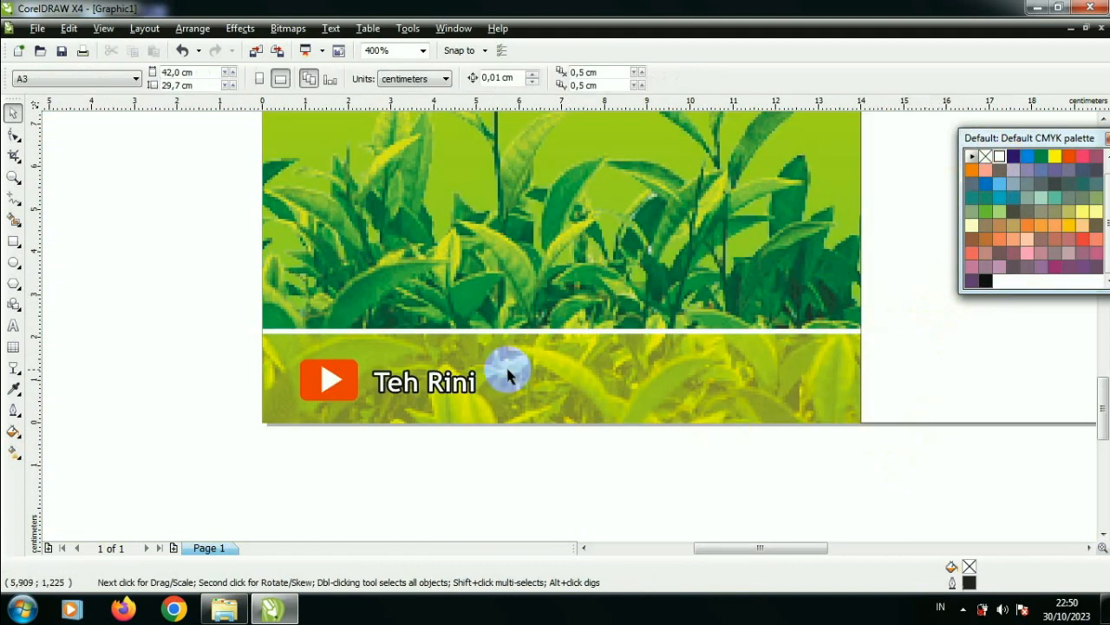
Step: Select the play button with its channel-name label and slightly enlarge them together inside the yellow strip
{"action": "mouse_move", "coordinate": [214, 349]}
{"action": "left_mouse_down"}
{"action": "mouse_move", "coordinate": [529, 439]}
{"action": "mouse_move", "coordinate": [491, 410]}
{"action": "left_mouse_up"}
{"action": "left_click_drag", "start_coordinate": [284, 406], "coordinate": [292, 404]}
{"action": "left_click", "coordinate": [304, 416], "text": "shift"}
{"action": "left_click", "coordinate": [425, 475]}
{"action": "scroll", "coordinate": [460, 410], "scroll_direction": "down", "scroll_amount": 2}
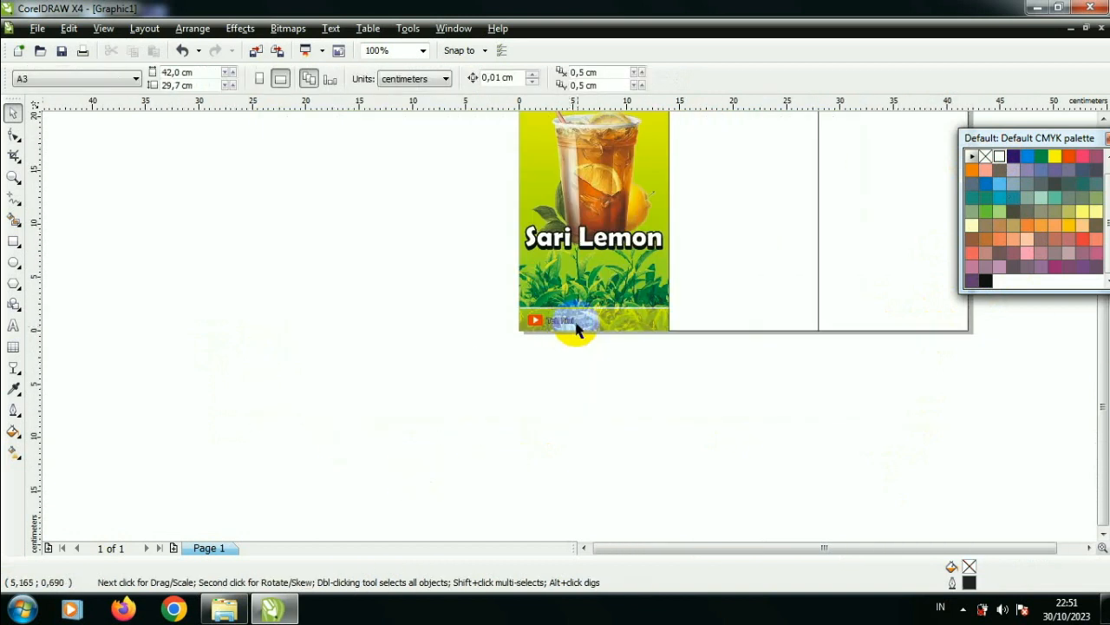
{"action": "scroll", "coordinate": [573, 330], "scroll_direction": "down", "scroll_amount": 1}
{"action": "scroll", "coordinate": [573, 328], "scroll_direction": "up", "scroll_amount": 1}
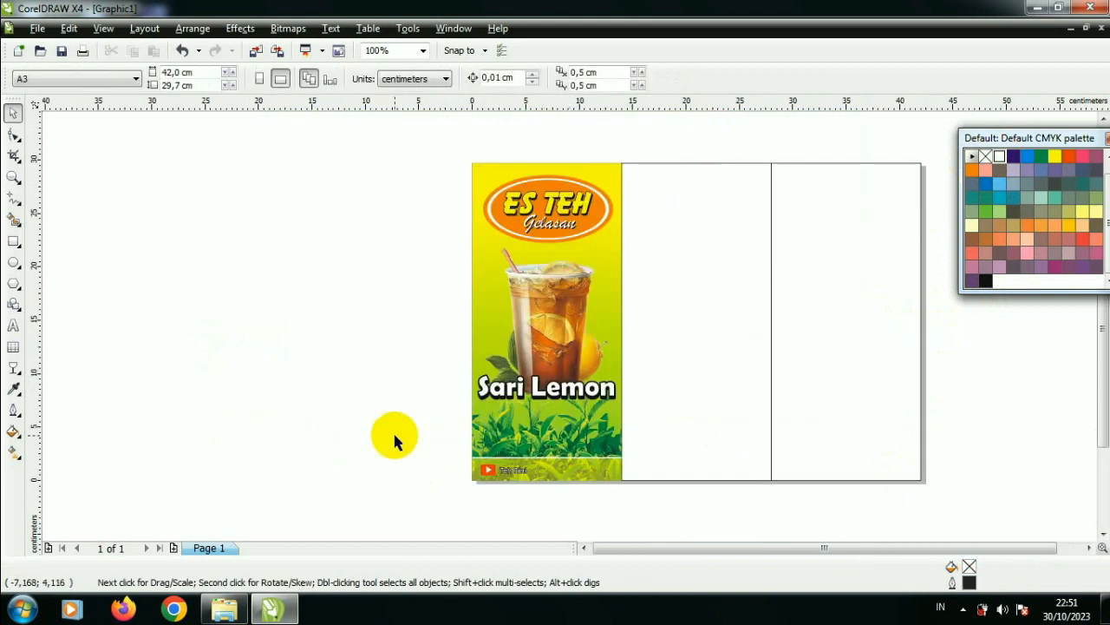
Step: Bring the Instagram icon and the halal logo images in from the file explorer and place them beside the page
{"action": "left_click", "coordinate": [224, 610]}
{"action": "left_click_drag", "start_coordinate": [640, 425], "coordinate": [236, 372]}
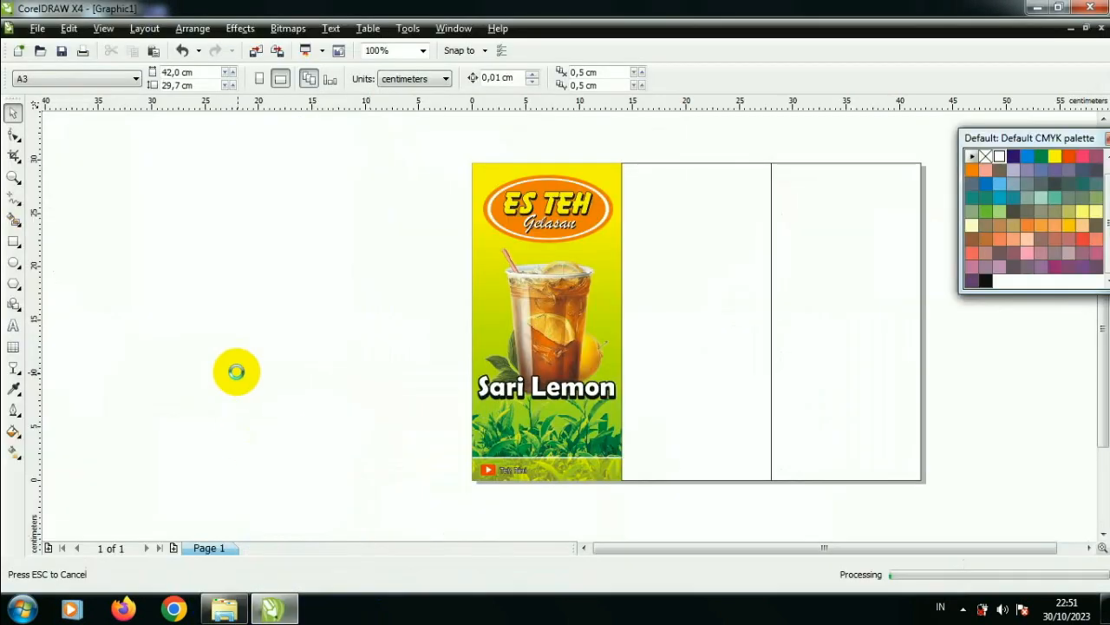
{"action": "scroll", "coordinate": [236, 371], "scroll_direction": "down", "scroll_amount": 1}
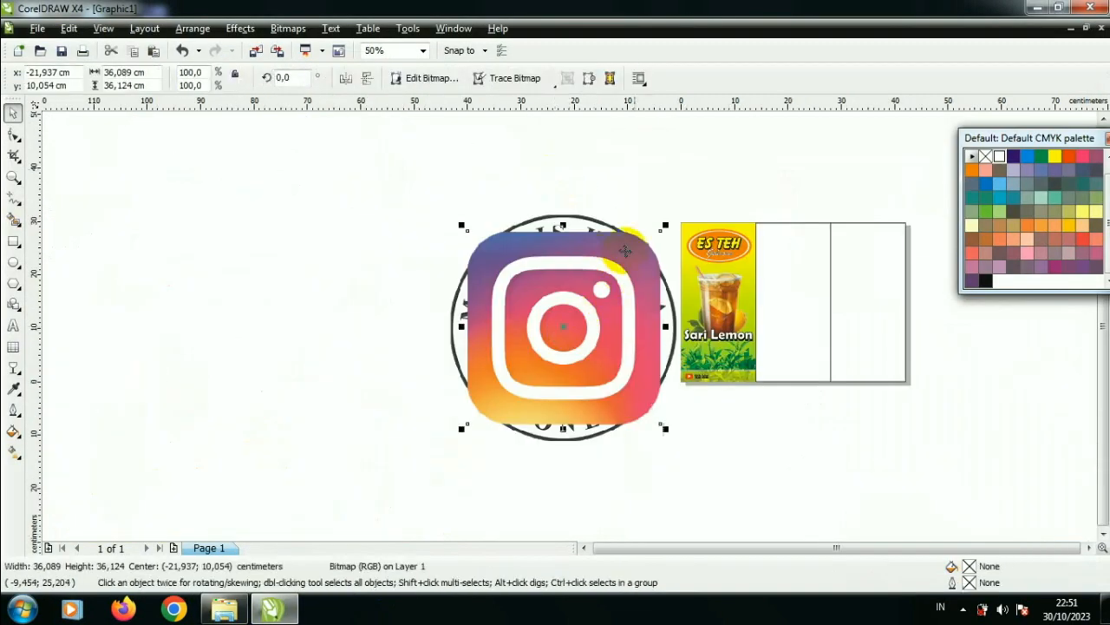
Step: Scale the Instagram icon down to about 1 × 1 cm and place it in the footer strip after the channel-name label
{"action": "left_click_drag", "start_coordinate": [664, 225], "coordinate": [746, 377]}
{"action": "scroll", "coordinate": [746, 378], "scroll_direction": "up", "scroll_amount": 3}
{"action": "left_click_drag", "start_coordinate": [661, 217], "coordinate": [293, 304]}
{"action": "scroll", "coordinate": [292, 305], "scroll_direction": "up", "scroll_amount": 1}
{"action": "left_click_drag", "start_coordinate": [621, 333], "coordinate": [291, 312]}
{"action": "scroll", "coordinate": [291, 313], "scroll_direction": "up", "scroll_amount": 1}
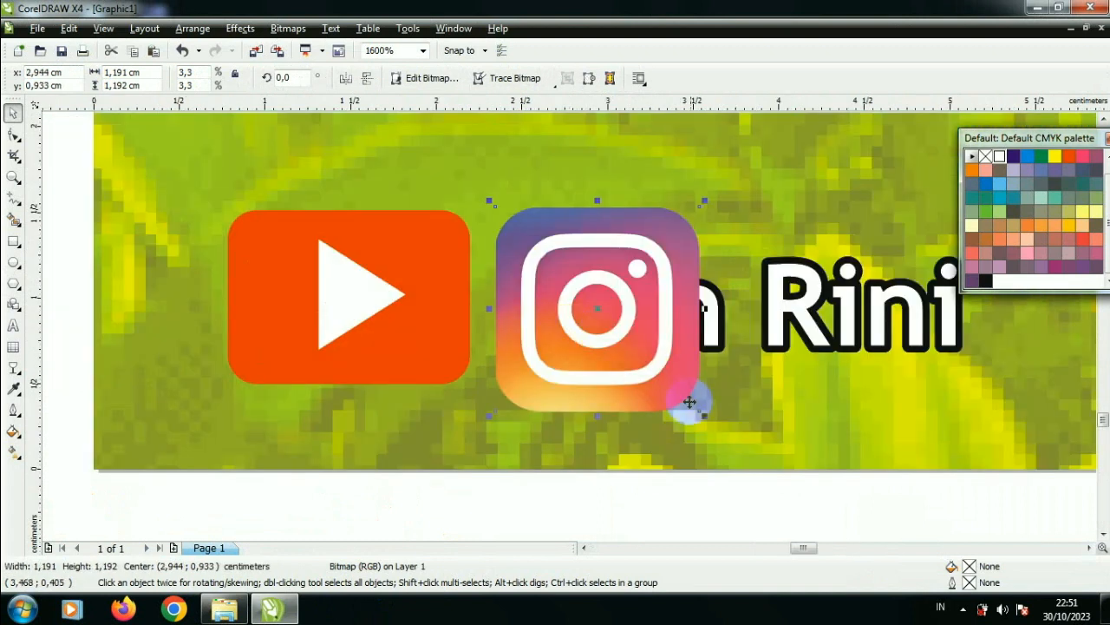
{"action": "left_click_drag", "start_coordinate": [703, 415], "coordinate": [682, 395]}
{"action": "left_click_drag", "start_coordinate": [634, 365], "coordinate": [701, 318]}
{"action": "left_click", "coordinate": [583, 339]}
{"action": "scroll", "coordinate": [565, 318], "scroll_direction": "down", "scroll_amount": 2}
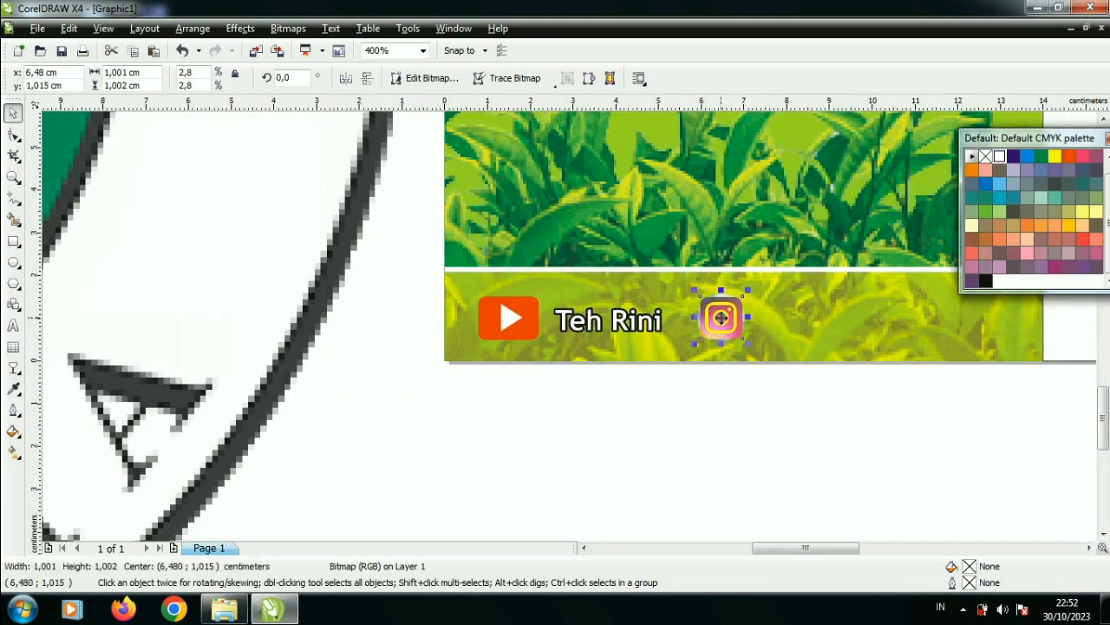
Step: Place a horizontal guideline at about 1.516 cm along the upper edges of the play button and Instagram icon
{"action": "scroll", "coordinate": [700, 318], "scroll_direction": "up", "scroll_amount": 2}
{"action": "left_click_drag", "start_coordinate": [610, 108], "coordinate": [625, 244]}
{"action": "scroll", "coordinate": [570, 334], "scroll_direction": "down", "scroll_amount": 1}
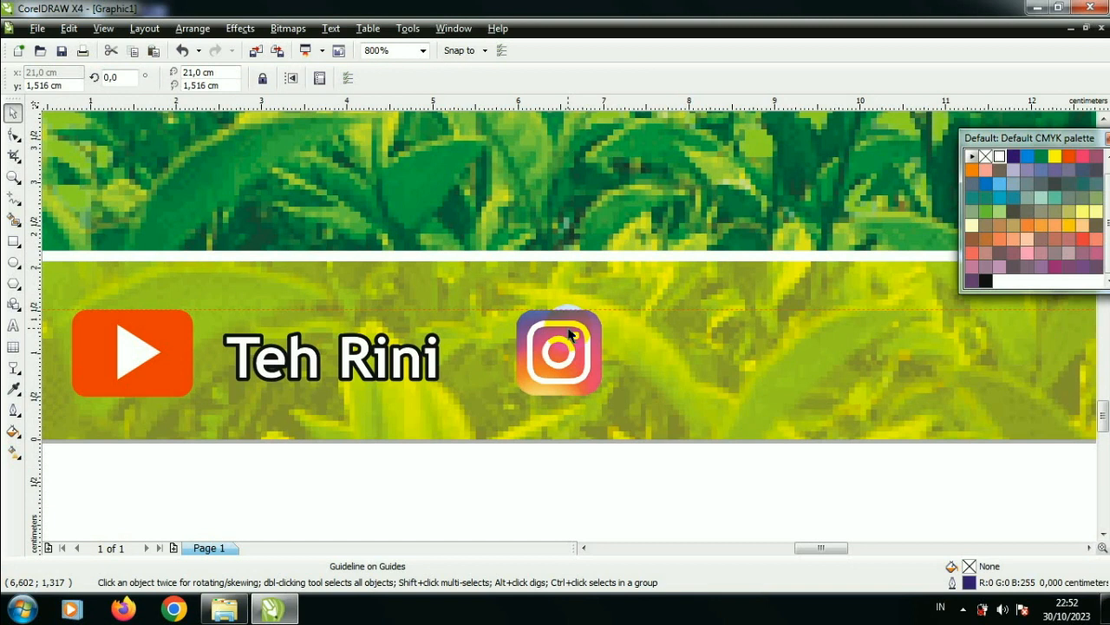
{"action": "scroll", "coordinate": [535, 361], "scroll_direction": "down", "scroll_amount": 1}
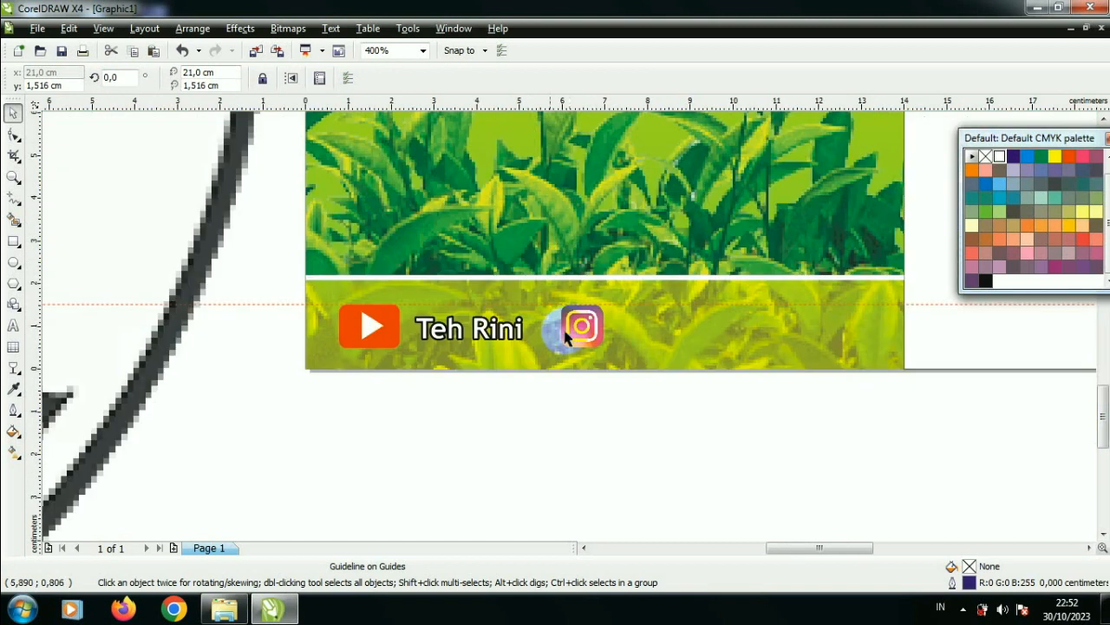
Step: Duplicate the channel-name label and place the copy directly after the Instagram icon in the footer strip
{"action": "left_click", "coordinate": [503, 329]}
{"action": "left_click", "coordinate": [517, 332]}
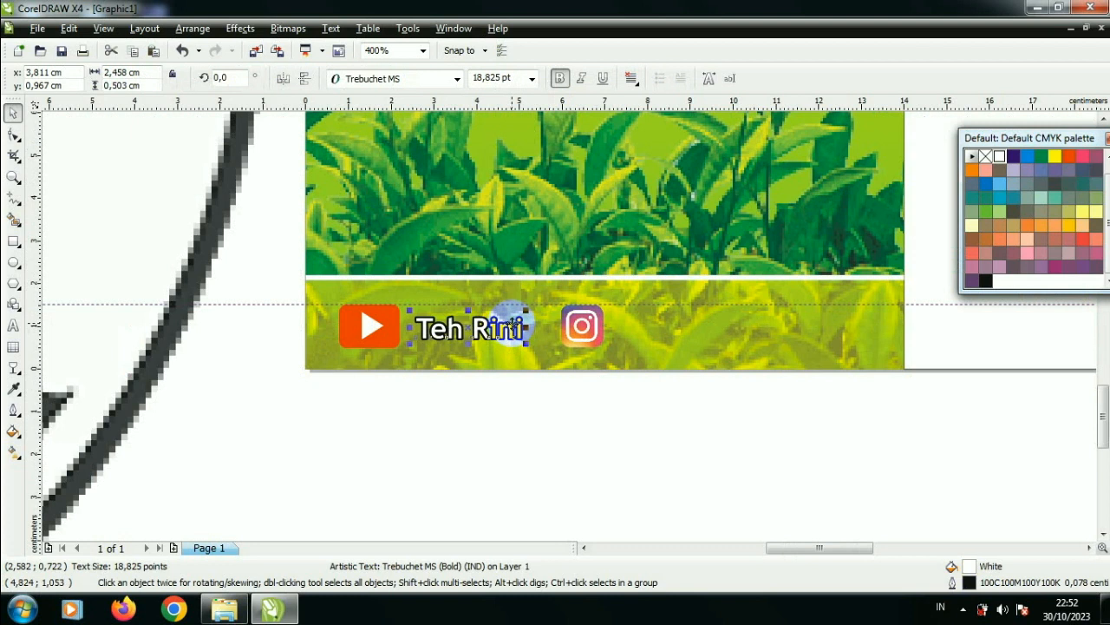
{"action": "key", "text": "ctrl+d"}
{"action": "left_click_drag", "start_coordinate": [525, 310], "coordinate": [707, 329]}
{"action": "left_click", "coordinate": [716, 357]}
{"action": "key", "text": "F3"}
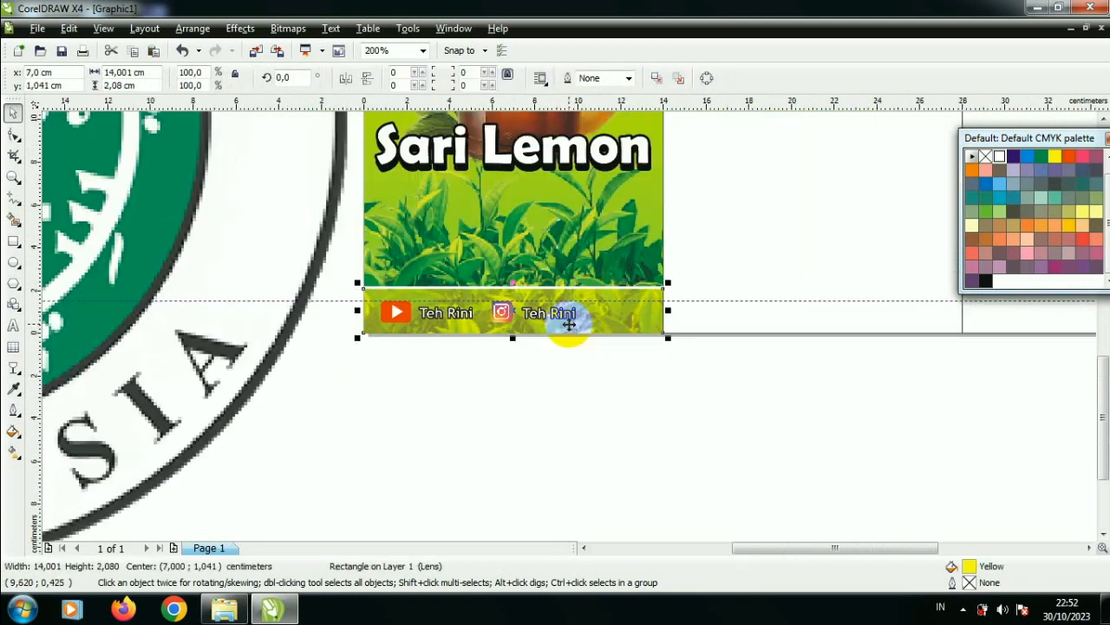
{"action": "scroll", "coordinate": [496, 361], "scroll_direction": "down", "scroll_amount": 1}
{"action": "scroll", "coordinate": [555, 289], "scroll_direction": "up", "scroll_amount": 1}
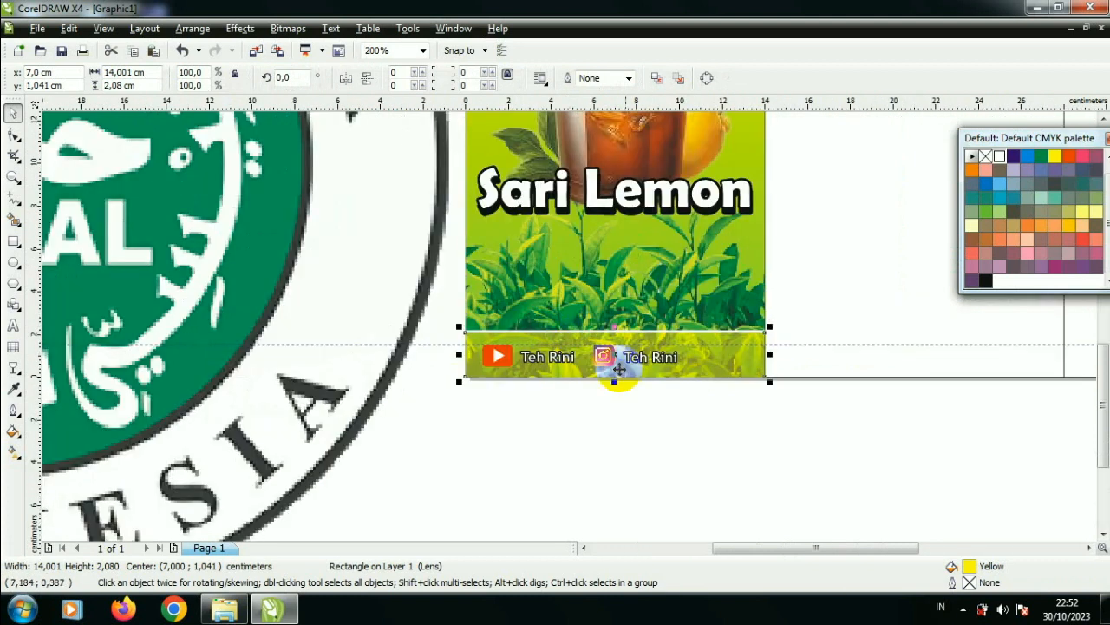
Step: Select both social-media icons with their labels and shift them together to the middle of the yellow strip
{"action": "scroll", "coordinate": [650, 366], "scroll_direction": "up", "scroll_amount": 1}
{"action": "left_click_drag", "start_coordinate": [679, 372], "coordinate": [238, 256]}
{"action": "left_click_drag", "start_coordinate": [286, 283], "coordinate": [343, 286]}
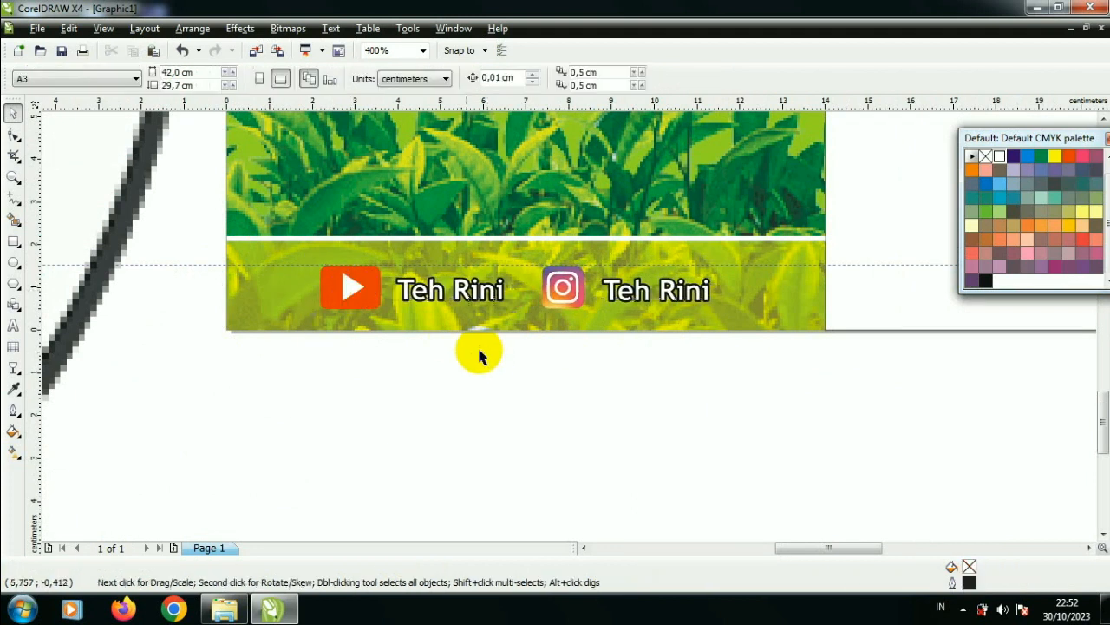
{"action": "left_click", "coordinate": [487, 353]}
Step: Scale the halal logo down to about 3.8 × 3.8 cm and place it over the cup's left edge
{"action": "scroll", "coordinate": [488, 354], "scroll_direction": "down", "scroll_amount": 3}
{"action": "left_click", "coordinate": [500, 287]}
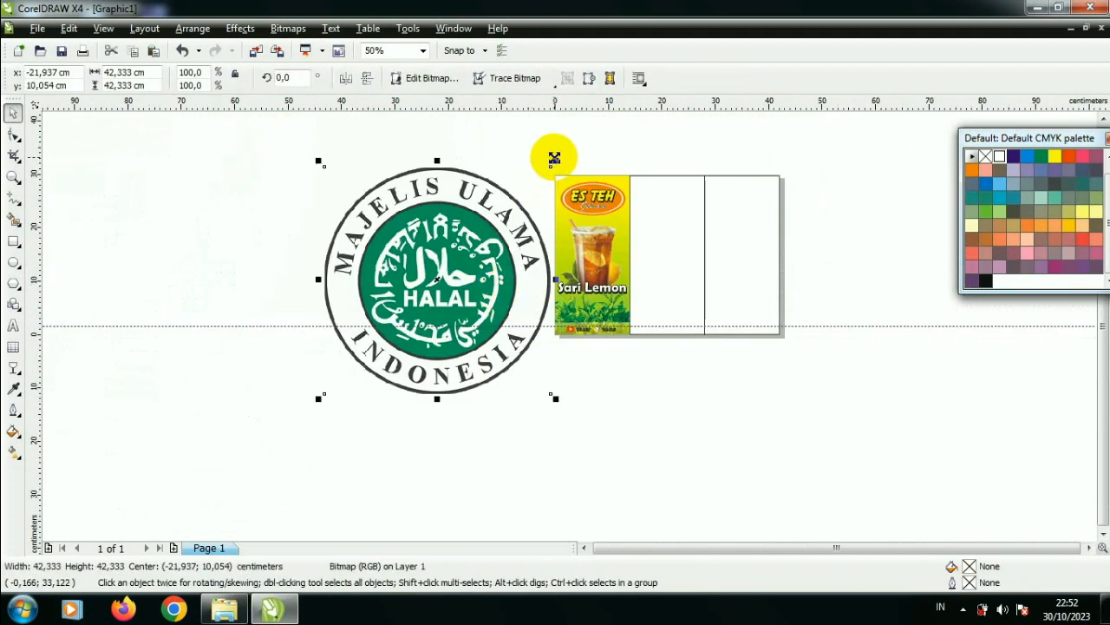
{"action": "left_click_drag", "start_coordinate": [552, 161], "coordinate": [604, 240]}
{"action": "scroll", "coordinate": [605, 240], "scroll_direction": "up", "scroll_amount": 2}
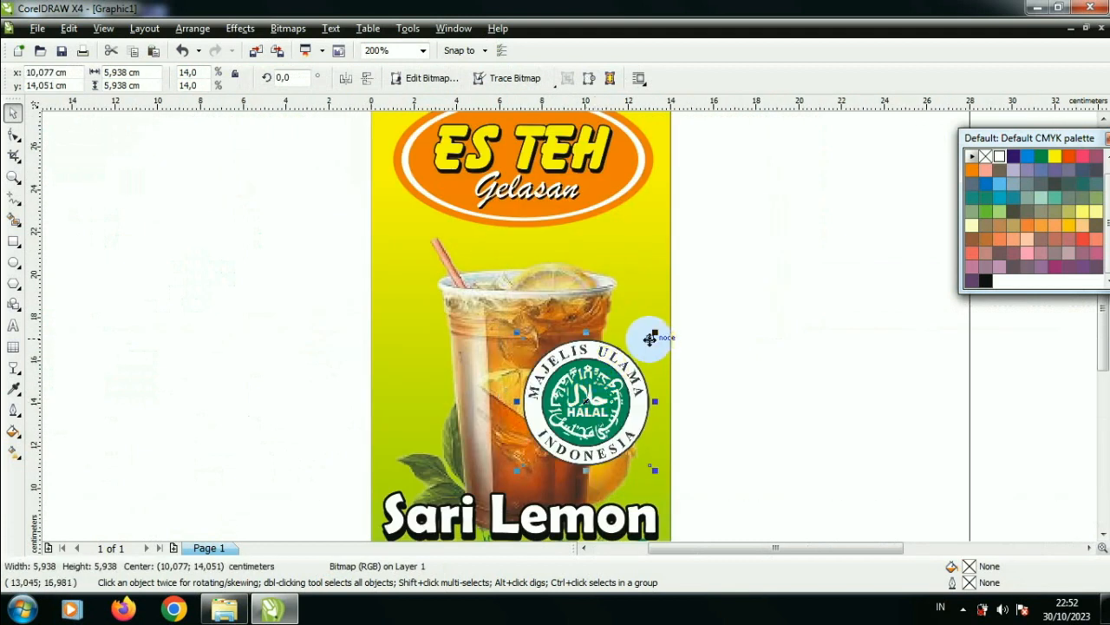
{"action": "left_click_drag", "start_coordinate": [655, 335], "coordinate": [605, 386]}
{"action": "left_click_drag", "start_coordinate": [564, 424], "coordinate": [456, 382]}
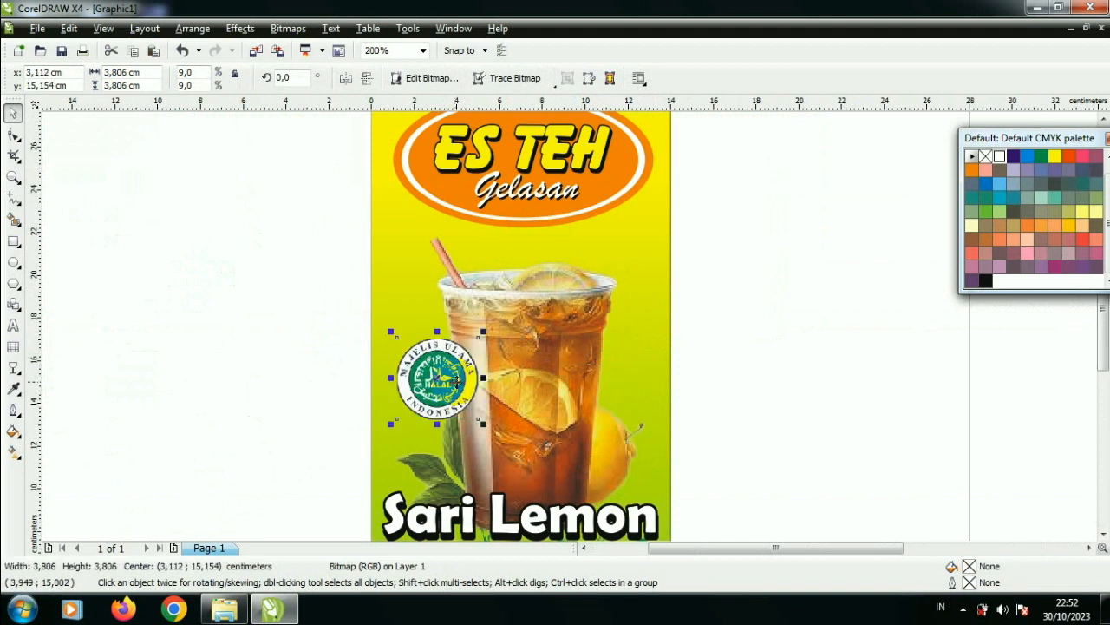
{"action": "scroll", "coordinate": [560, 347], "scroll_direction": "down", "scroll_amount": 1}
Step: Delete the horizontal guideline and the empty outline rectangles of the middle and right panels, and close the floating colour palette
{"action": "left_click", "coordinate": [499, 470]}
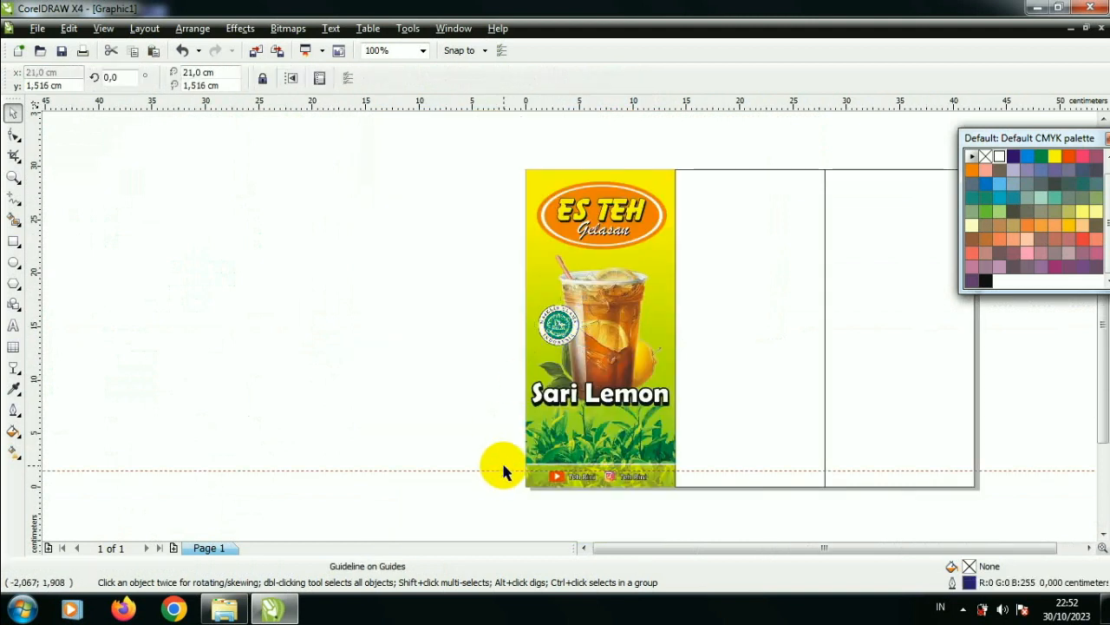
{"action": "key", "text": "Delete"}
{"action": "left_click", "coordinate": [719, 234]}
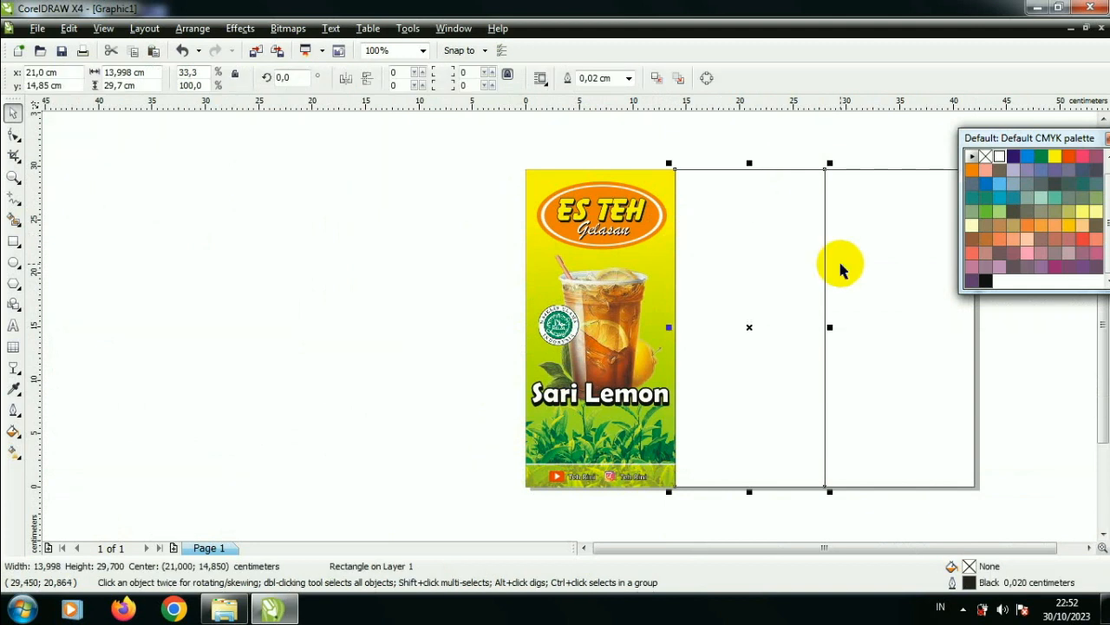
{"action": "key", "text": "Delete"}
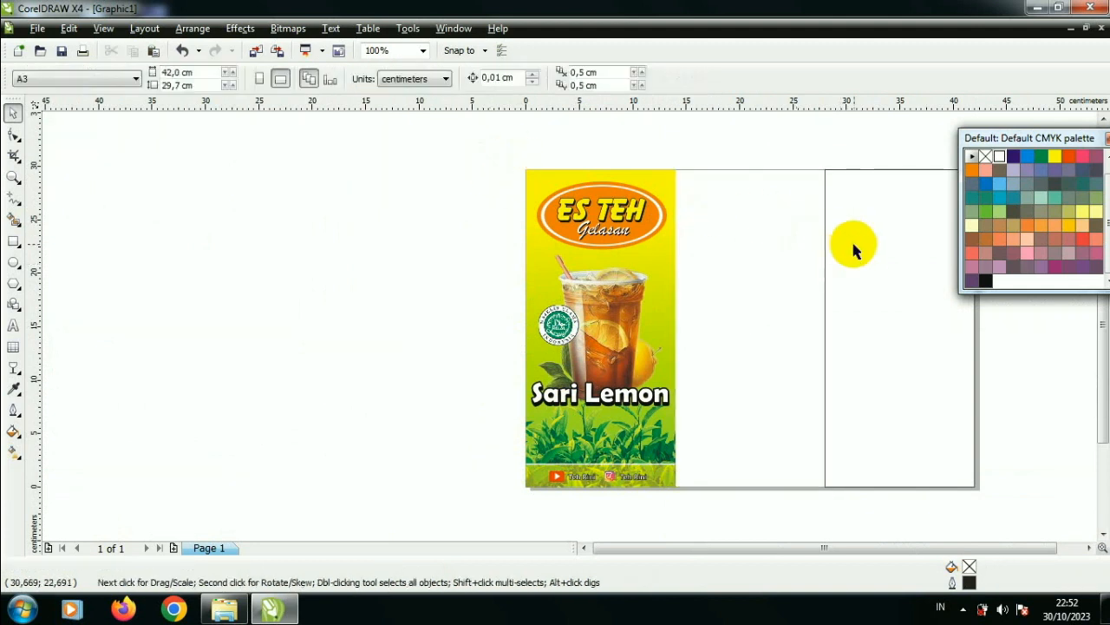
{"action": "left_click", "coordinate": [1107, 137]}
Step: Group all objects of the finished left panel and drop a copy of the group into the middle third of the page
{"action": "left_click_drag", "start_coordinate": [496, 147], "coordinate": [691, 501]}
{"action": "key", "text": "ctrl+g"}
{"action": "left_click_drag", "start_coordinate": [601, 328], "coordinate": [746, 329]}
{"action": "right_click", "coordinate": [746, 330]}
Step: Move the copied panel close against the right edge of the first panel, centred at about 21.008 cm horizontally
{"action": "scroll", "coordinate": [687, 188], "scroll_direction": "up", "scroll_amount": 2}
{"action": "left_click_drag", "start_coordinate": [570, 327], "coordinate": [538, 349]}
{"action": "scroll", "coordinate": [578, 243], "scroll_direction": "up", "scroll_amount": 2}
{"action": "scroll", "coordinate": [567, 325], "scroll_direction": "up", "scroll_amount": 3}
{"action": "left_click_drag", "start_coordinate": [581, 388], "coordinate": [558, 394]}
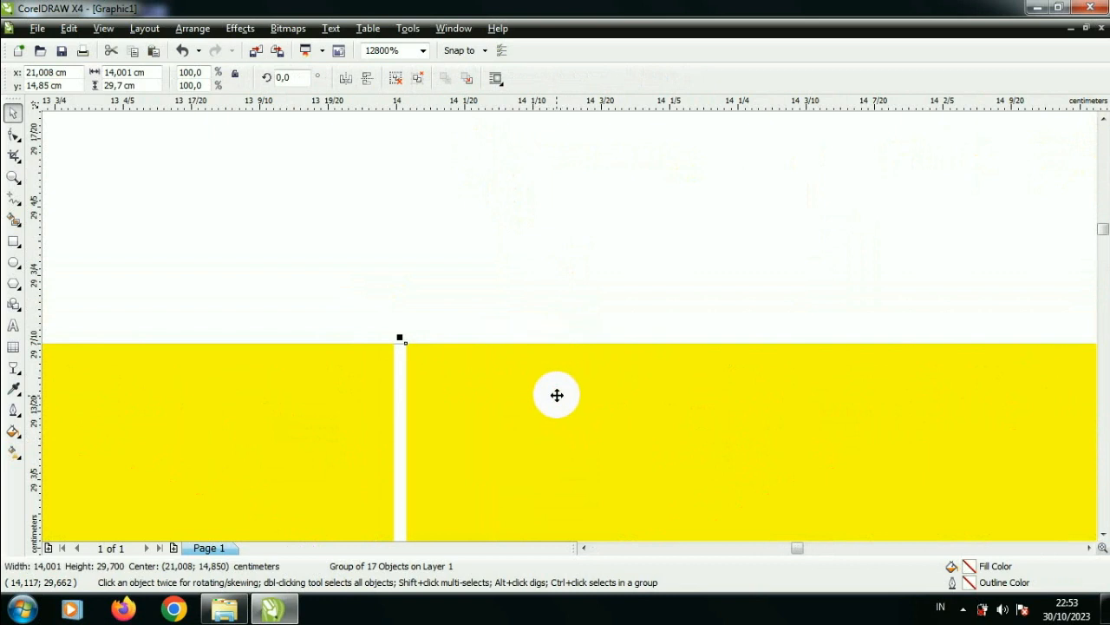
Step: Add another copy of the panel group in the right third of the page, centred at about 35.015 cm horizontally
{"action": "scroll", "coordinate": [570, 327], "scroll_direction": "down", "scroll_amount": 6}
{"action": "scroll", "coordinate": [572, 328], "scroll_direction": "down", "scroll_amount": 4}
{"action": "scroll", "coordinate": [570, 328], "scroll_direction": "up", "scroll_amount": 4}
{"action": "scroll", "coordinate": [570, 328], "scroll_direction": "down", "scroll_amount": 1}
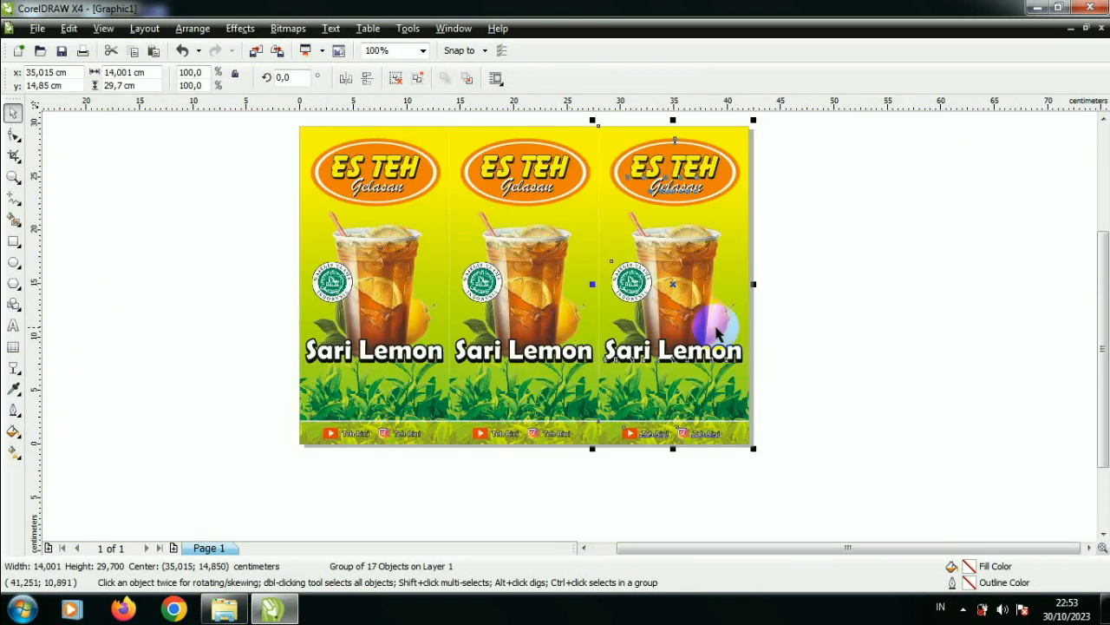
{"action": "key", "text": "Escape"}
Step: Fit all three panels in the view and examine the finished brochure in a full-screen preview
{"action": "scroll", "coordinate": [585, 290], "scroll_direction": "down", "scroll_amount": 1}
{"action": "left_click_drag", "start_coordinate": [560, 335], "coordinate": [709, 449]}
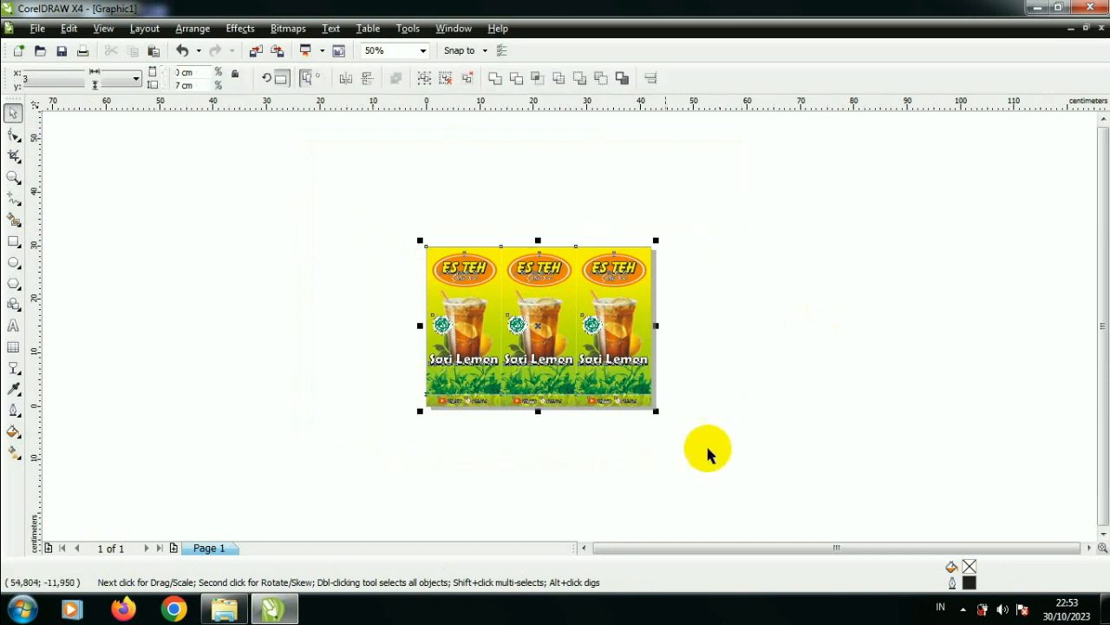
{"action": "left_click", "coordinate": [422, 51]}
{"action": "left_click", "coordinate": [419, 79]}
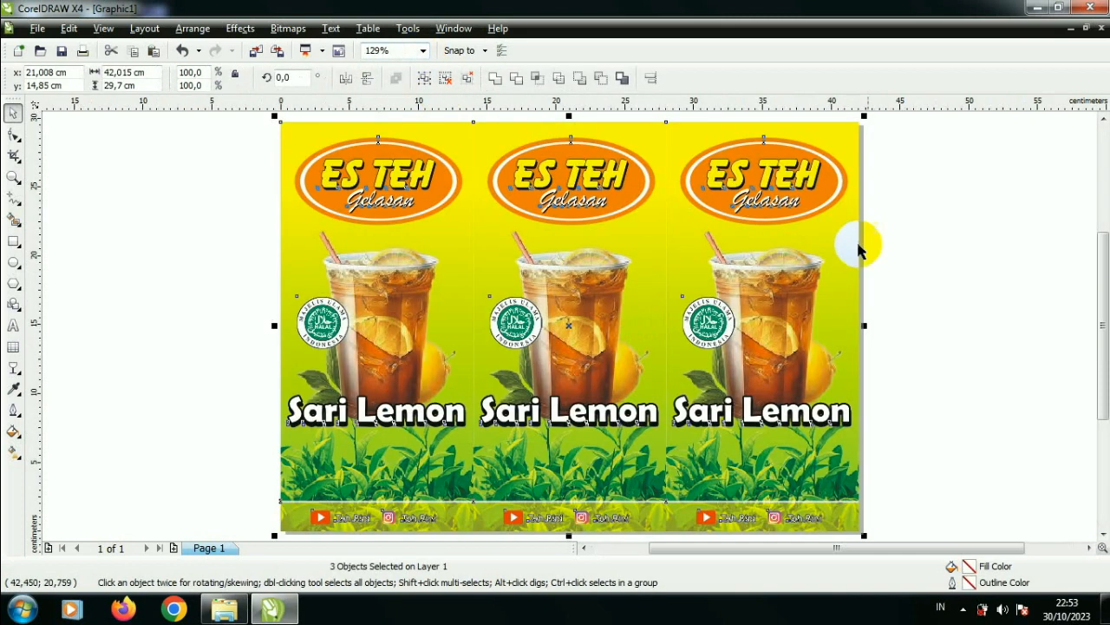
{"action": "left_click", "coordinate": [894, 256]}
{"action": "key", "text": "F9"}
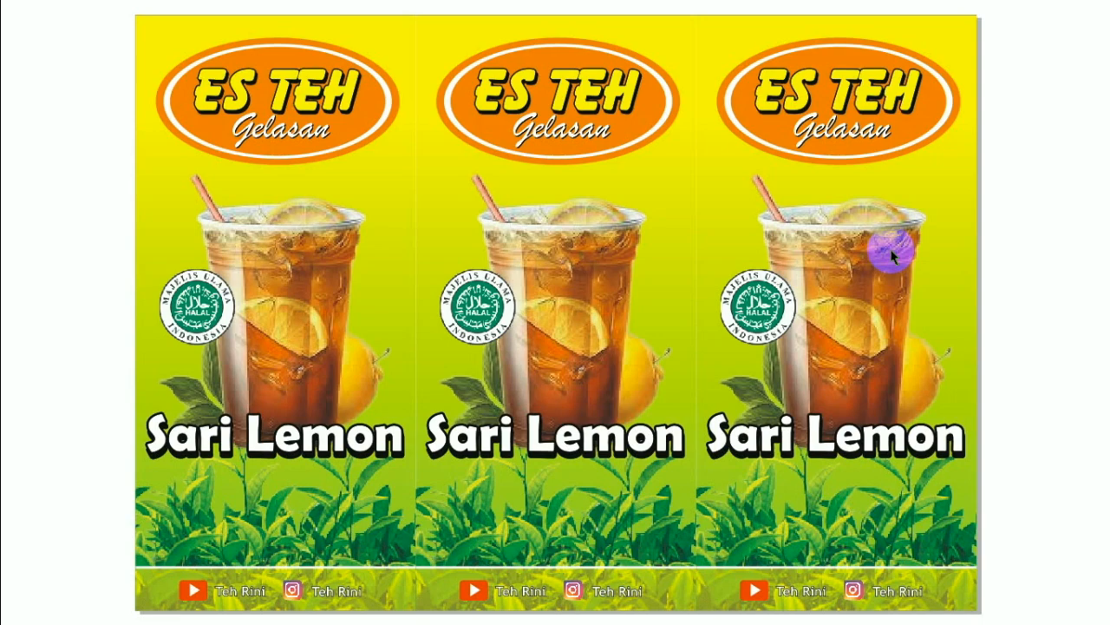
{"action": "left_click", "coordinate": [890, 251]}
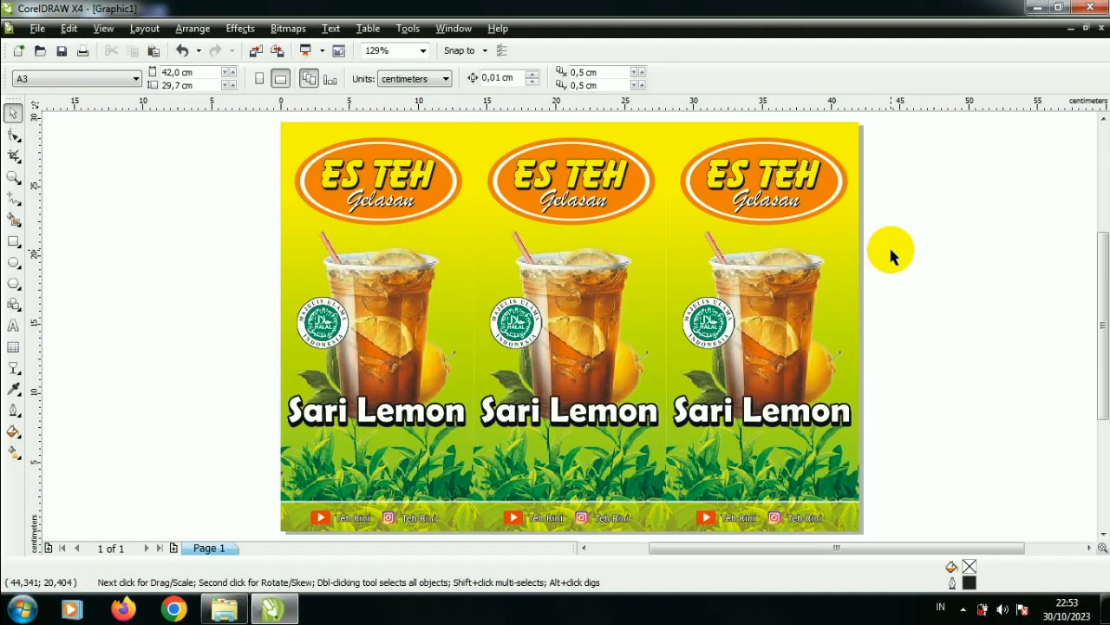